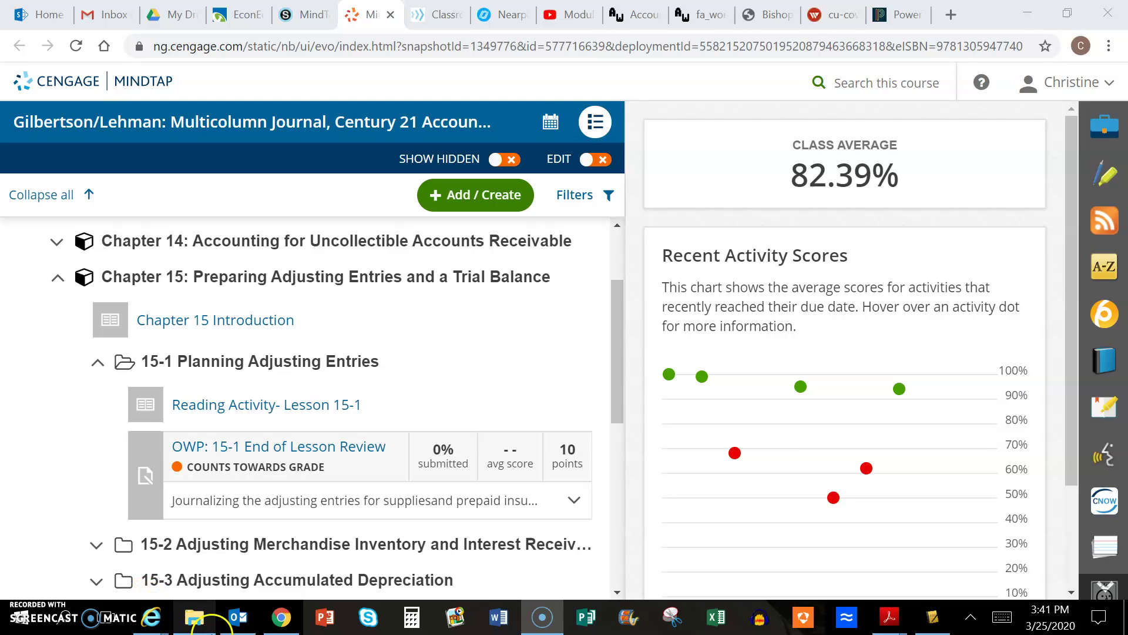
Open the OWP: 15-1 End of Lesson Review assignment and its first question, 15-1 WORK TOGETHER, p. 445
mouse_move(221, 632)
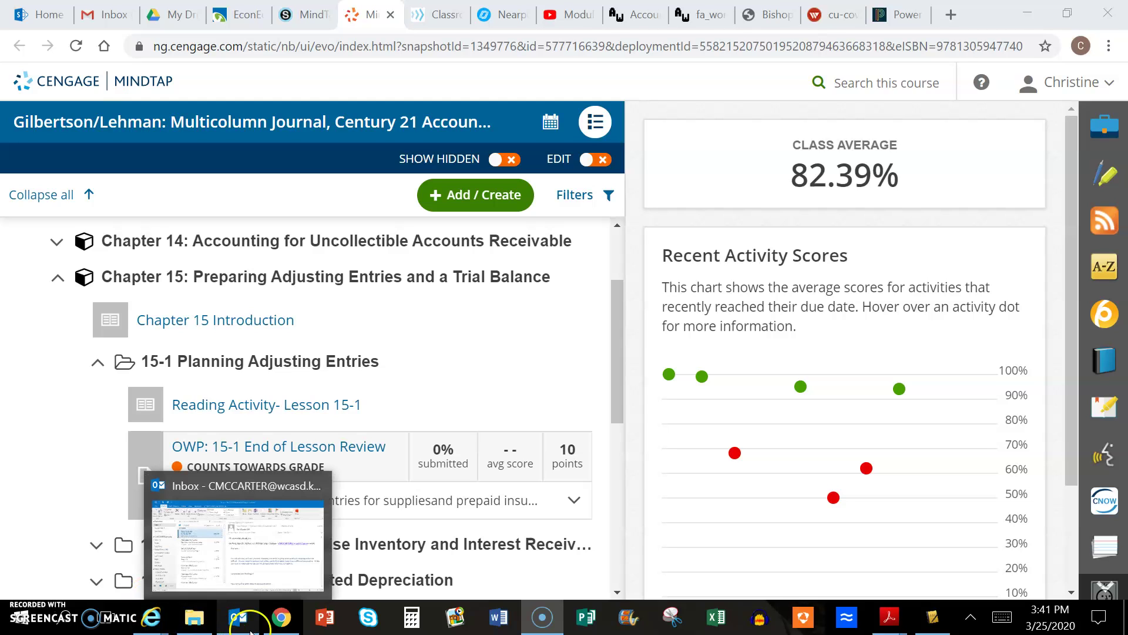
mouse_move(720, 393)
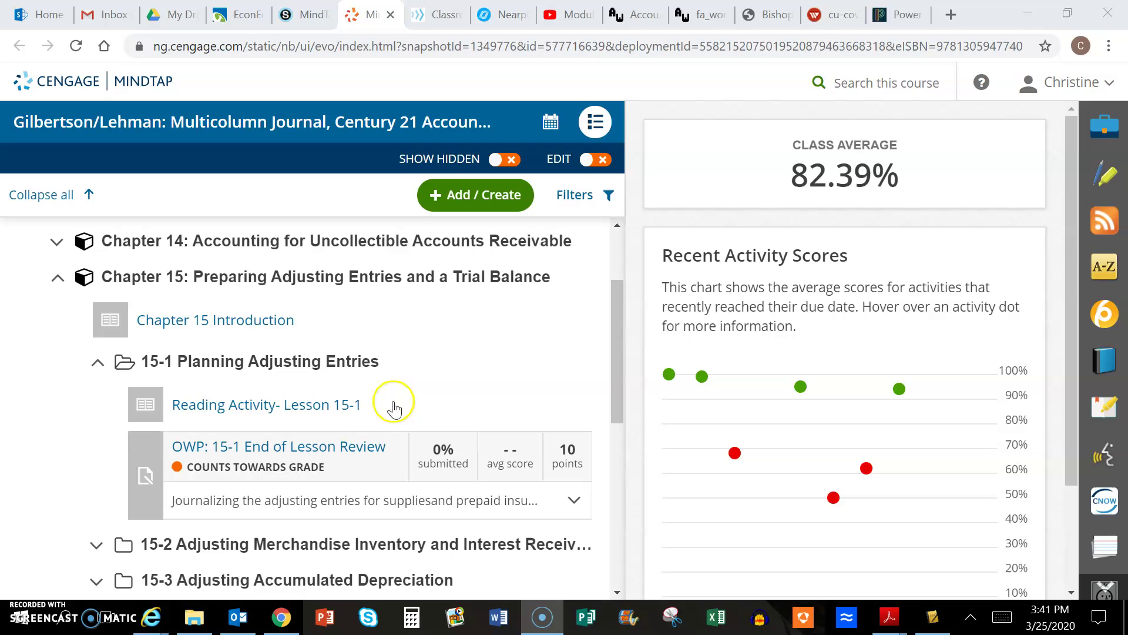
left_click(282, 448)
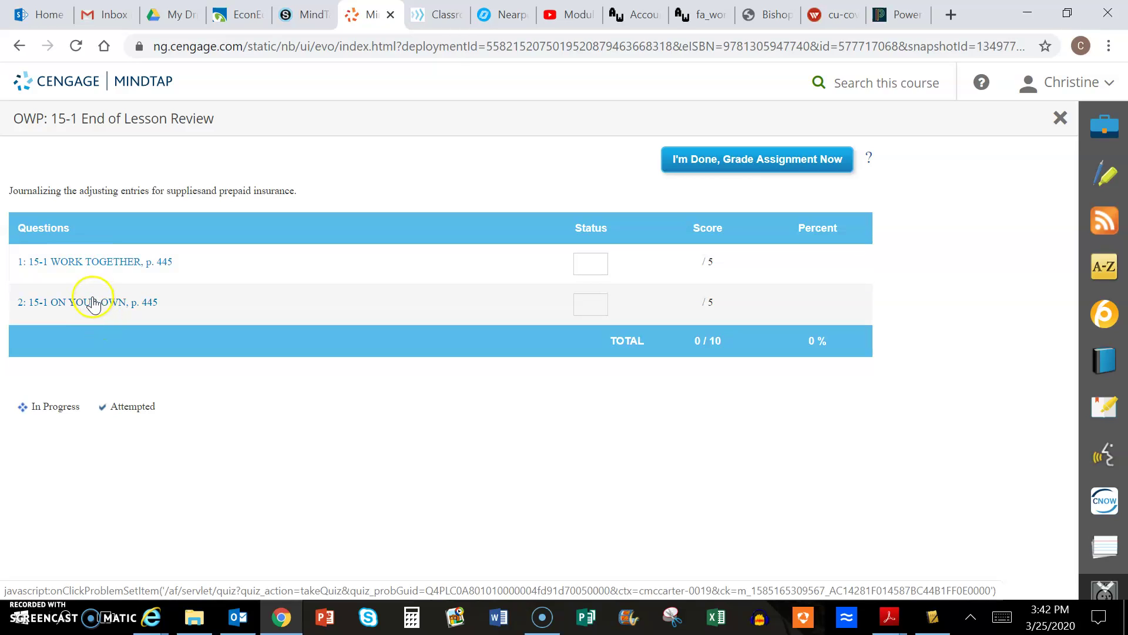
left_click(87, 267)
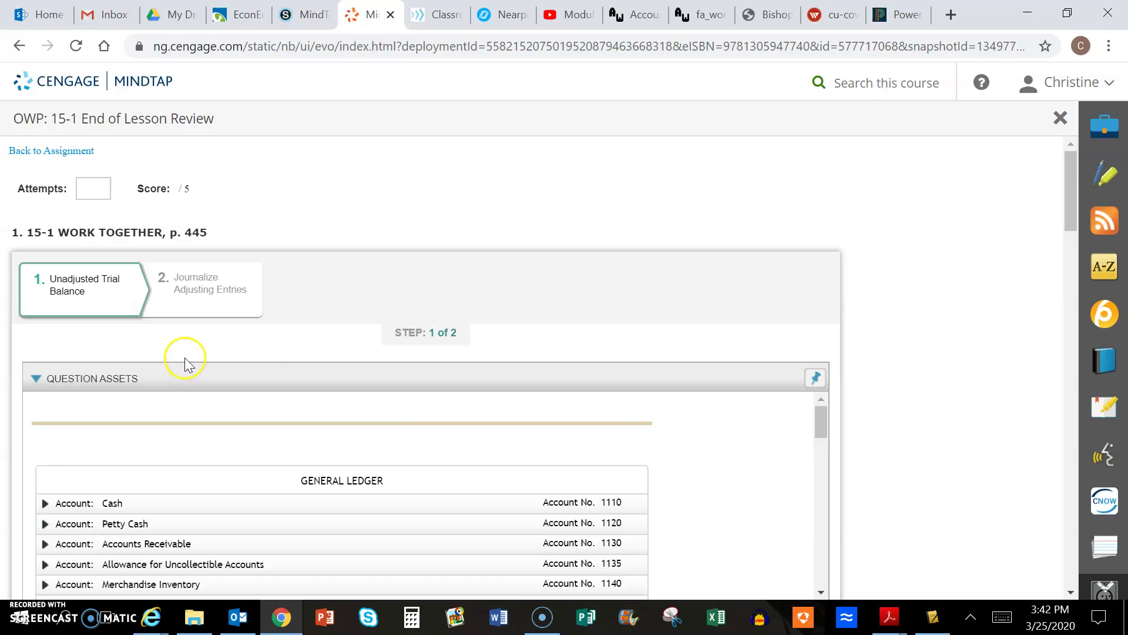
Fill in the trial balance's three heading lines with Southside Electric, Unadjusted Trial Balance and December 31, 20--
left_click_drag(1077, 175, 1074, 205)
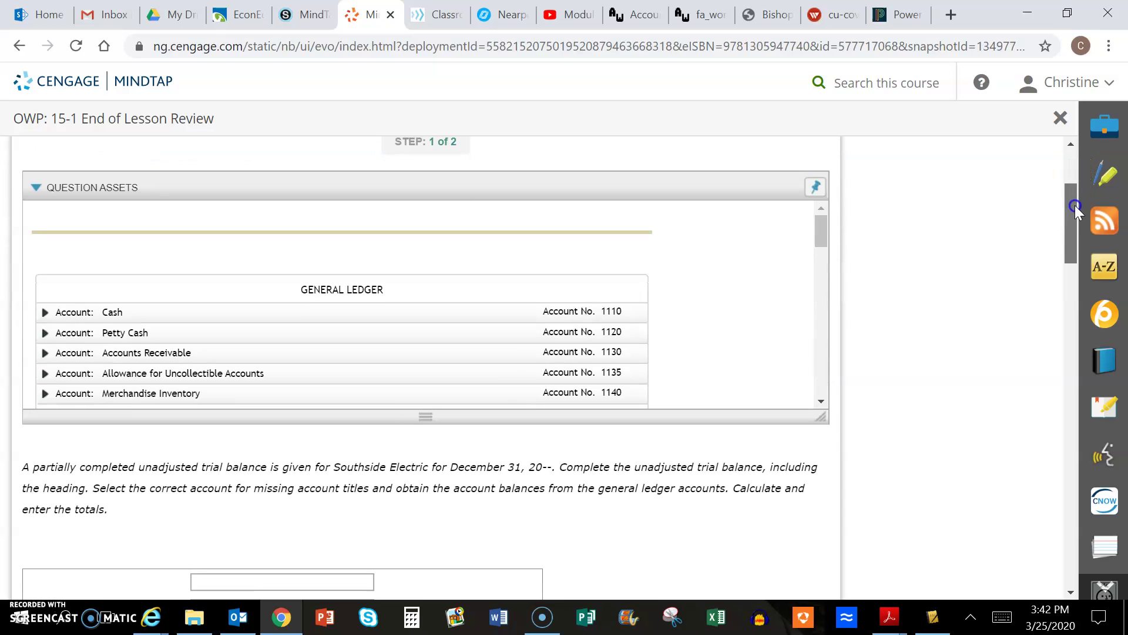
scroll(717, 332, "down", 1)
scroll(717, 332, "down", 10)
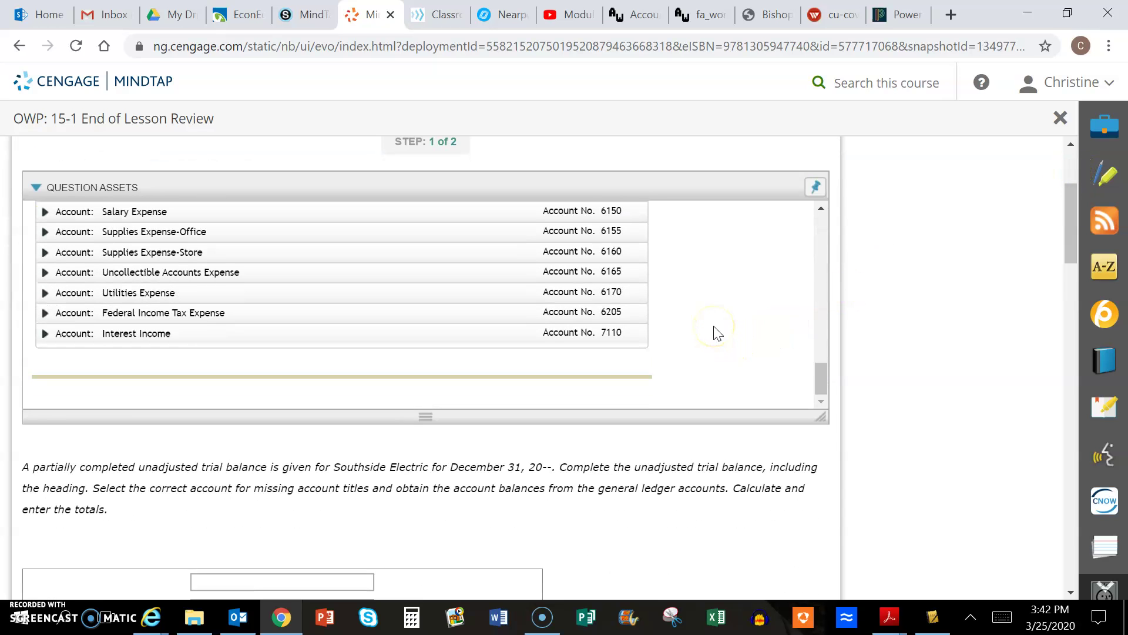
left_click_drag(1070, 200, 1070, 271)
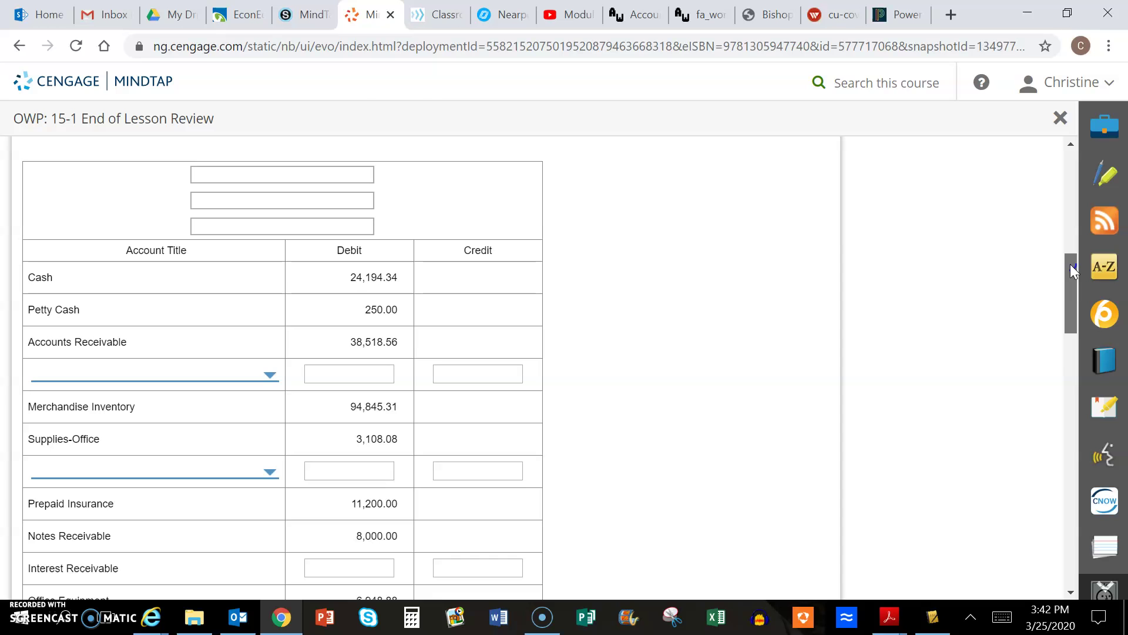
left_click_drag(1071, 270, 988, 212)
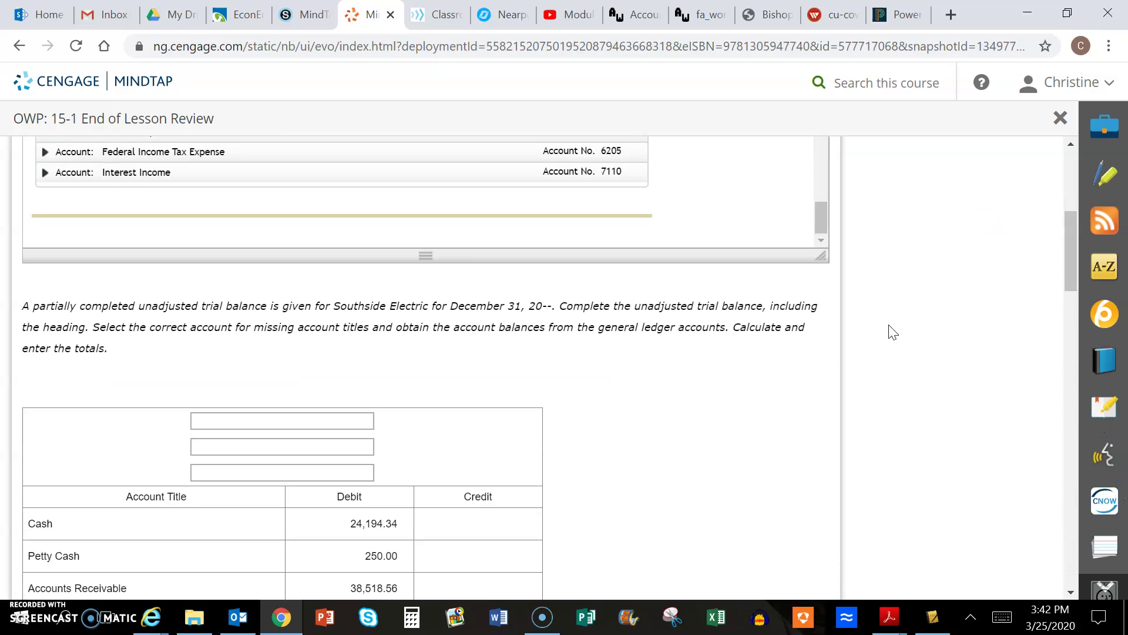
left_click(347, 420)
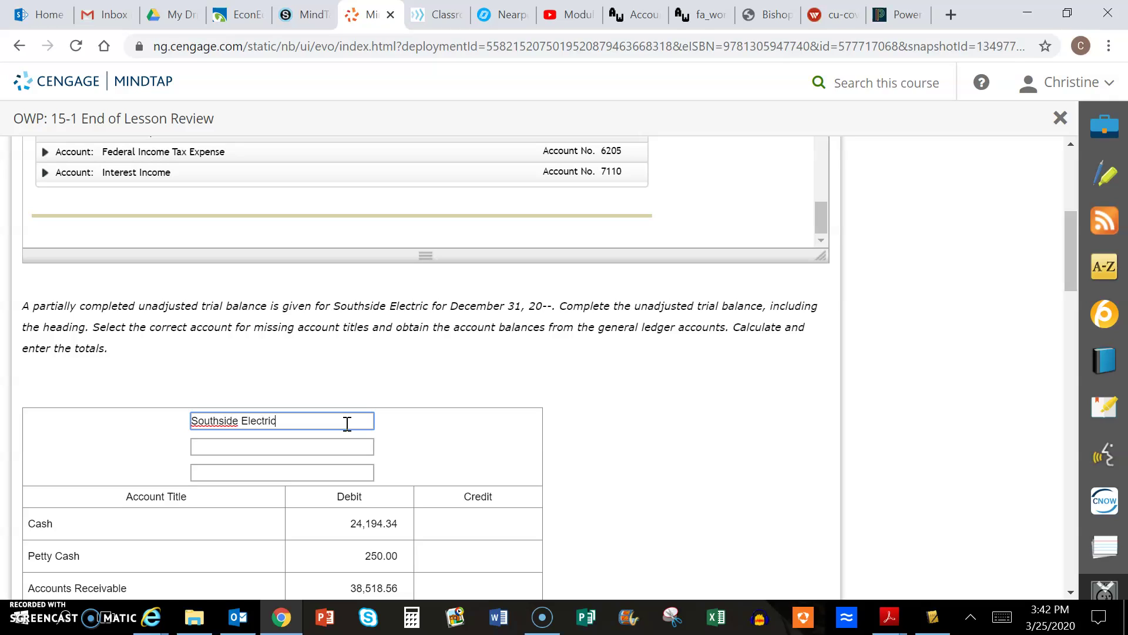
key("Tab")
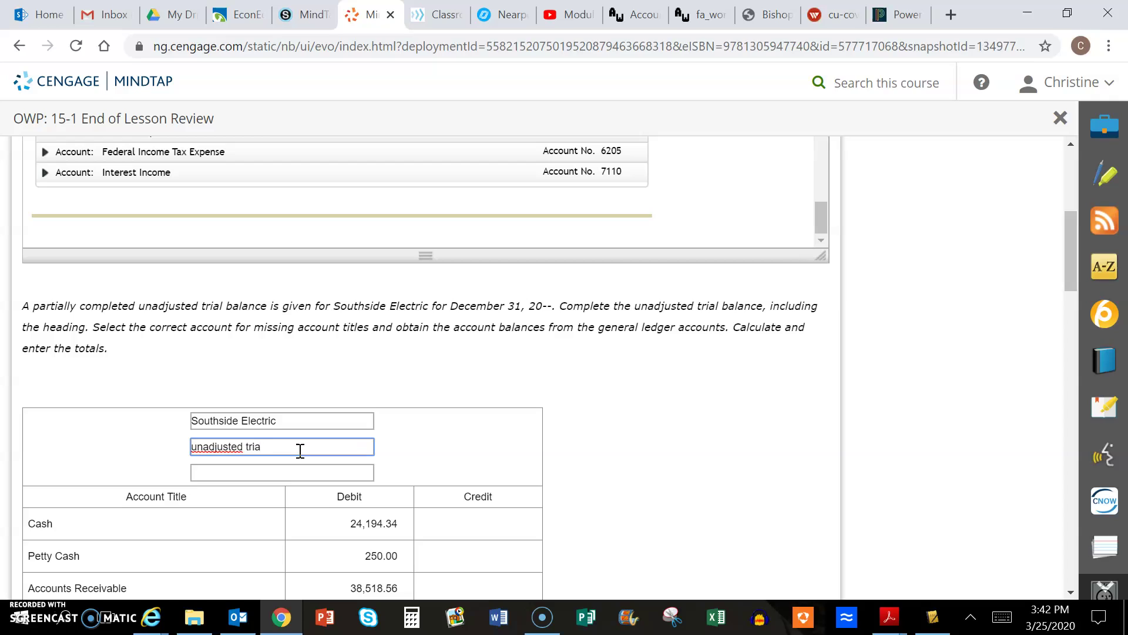
key("Tab")
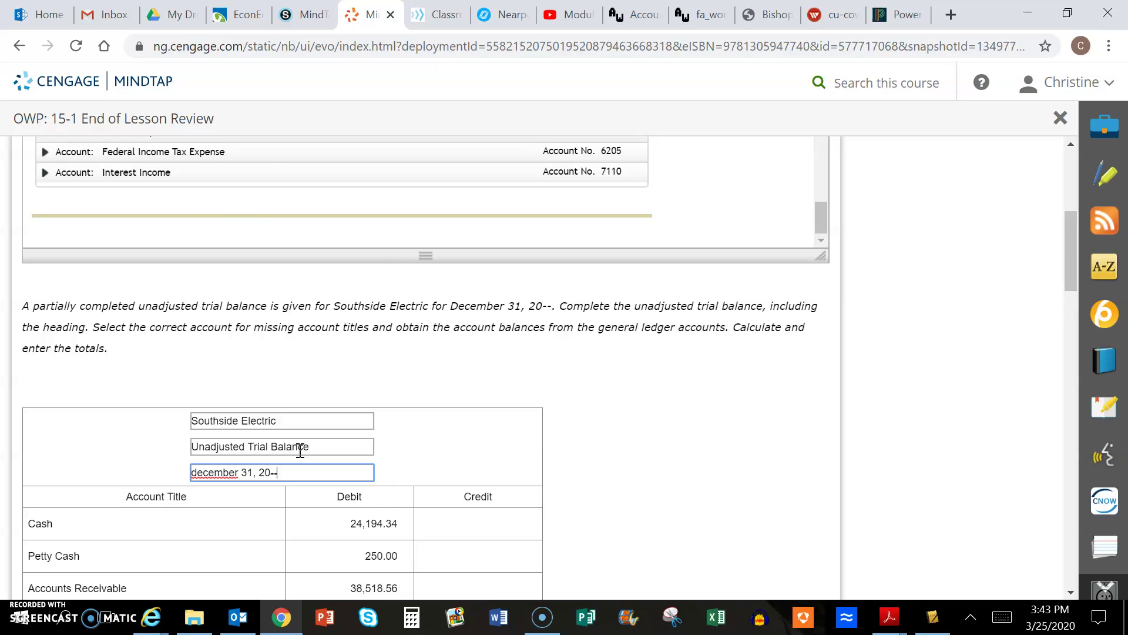
key("Tab")
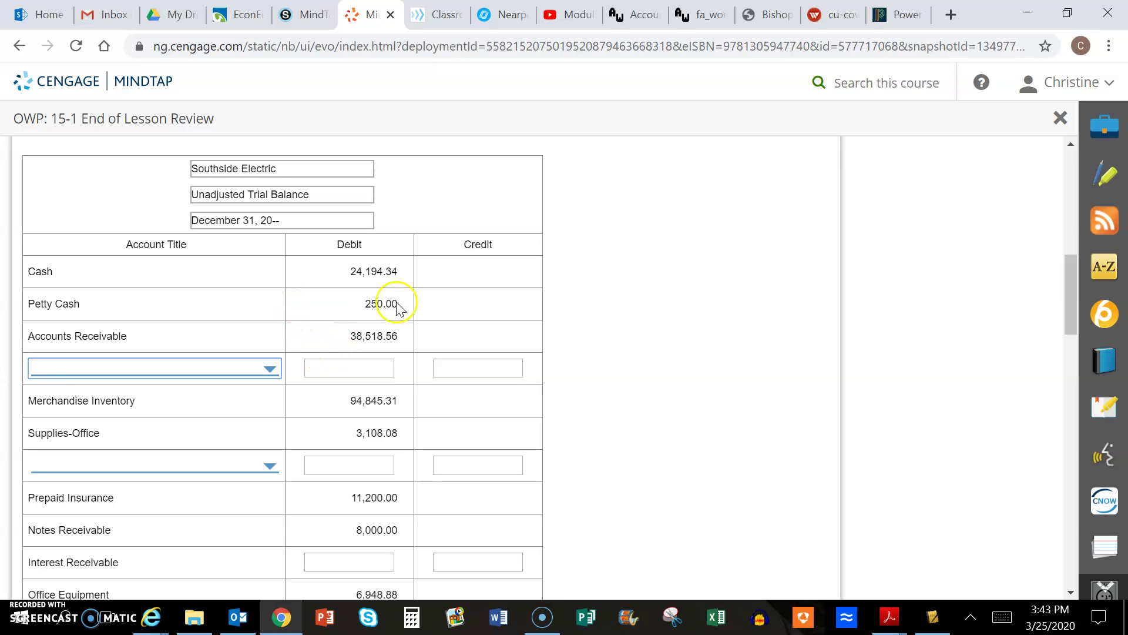
Detach the Question Assets ledger from the page, then resize and place it beside the trial balance table
scroll(592, 305, "up", 7)
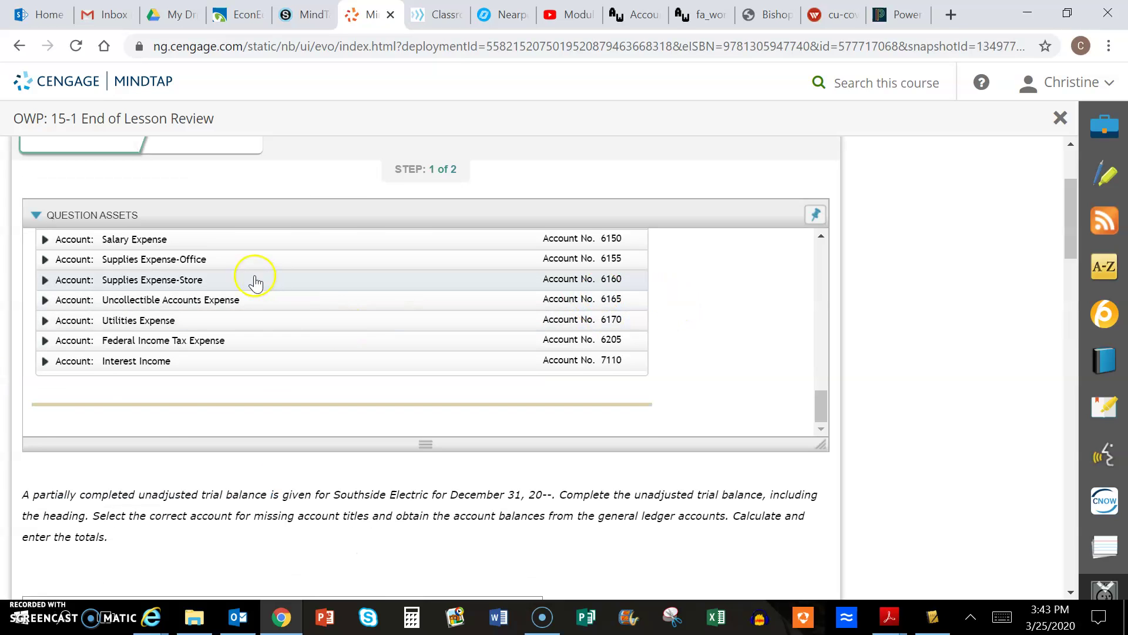
scroll(264, 296, "up", 10)
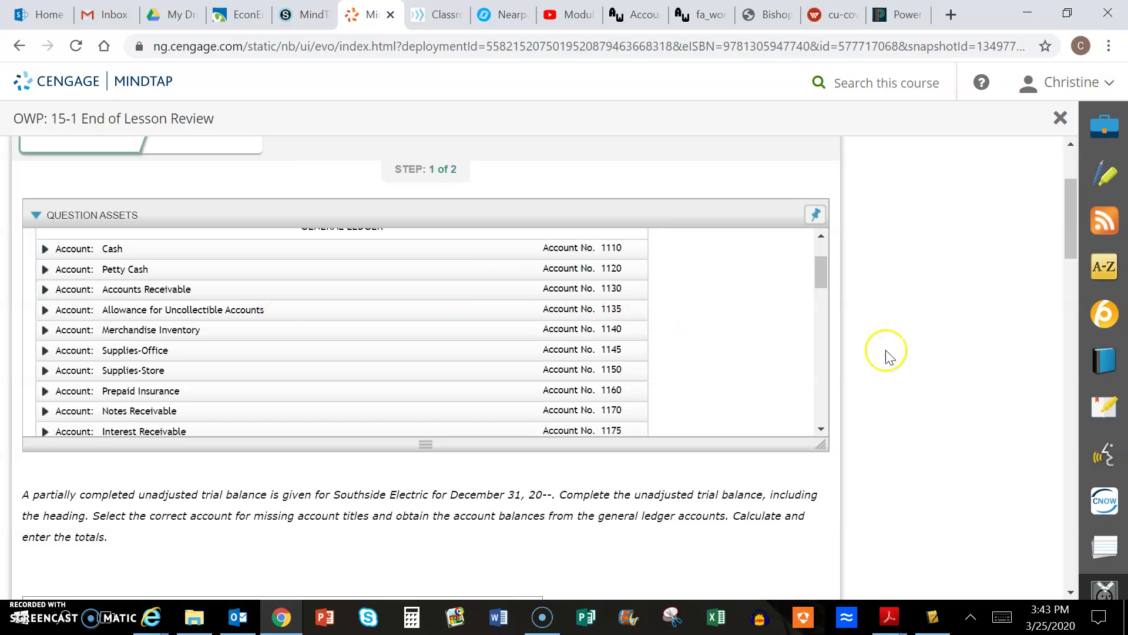
left_click(824, 226)
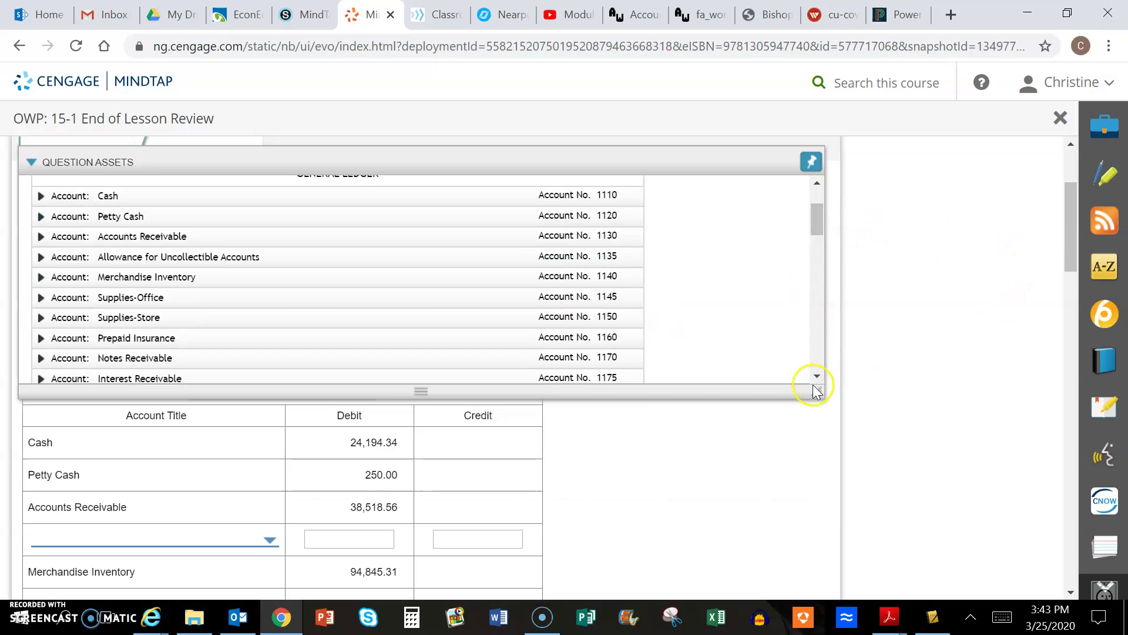
left_click_drag(815, 386, 285, 329)
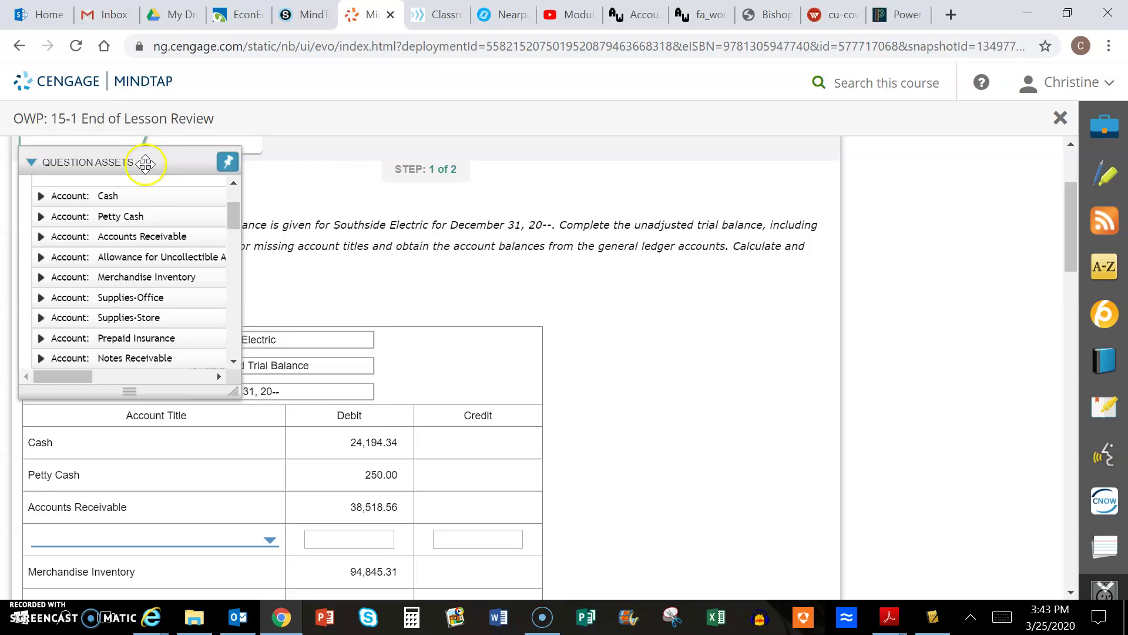
left_click_drag(149, 162, 817, 301)
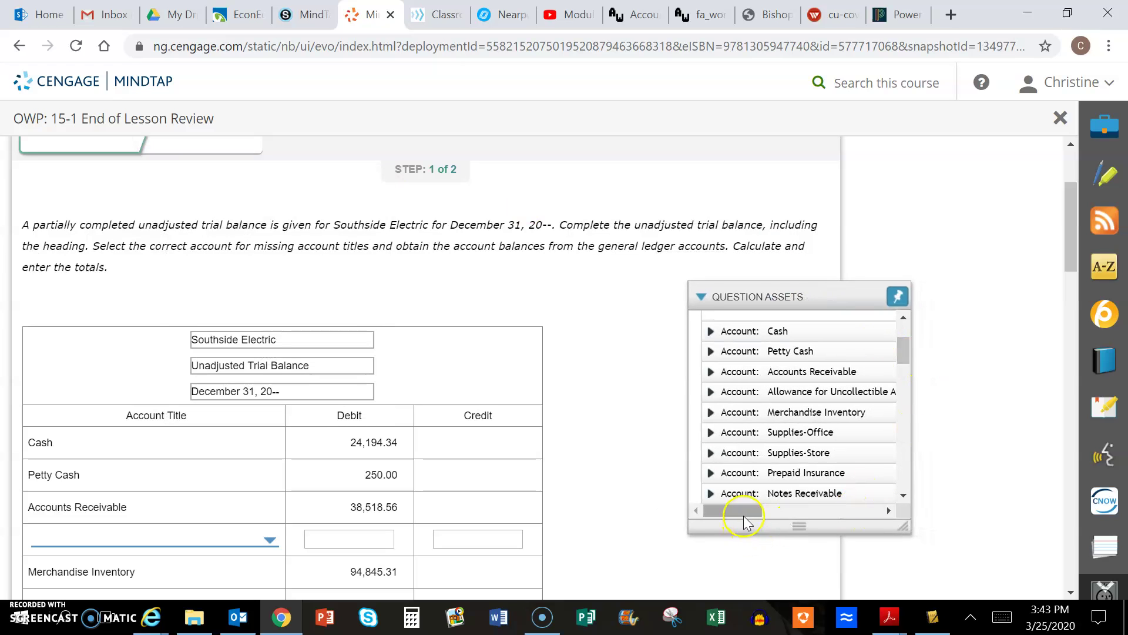
mouse_move(745, 510)
left_mouse_down()
mouse_move(776, 512)
mouse_move(737, 511)
left_mouse_up()
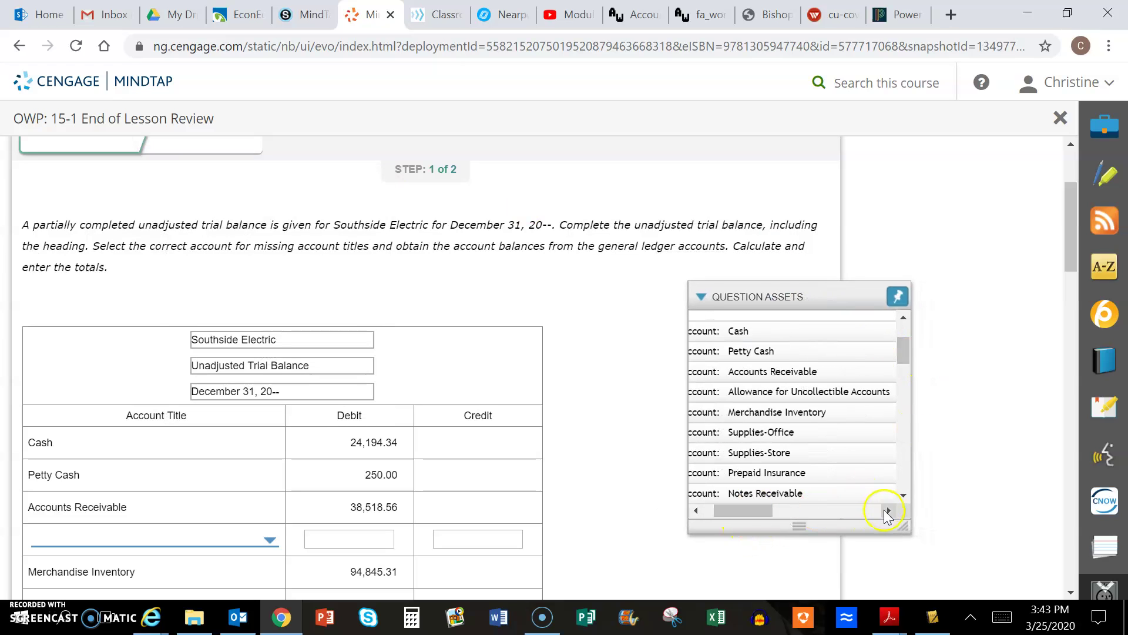
left_click_drag(903, 527, 1058, 498)
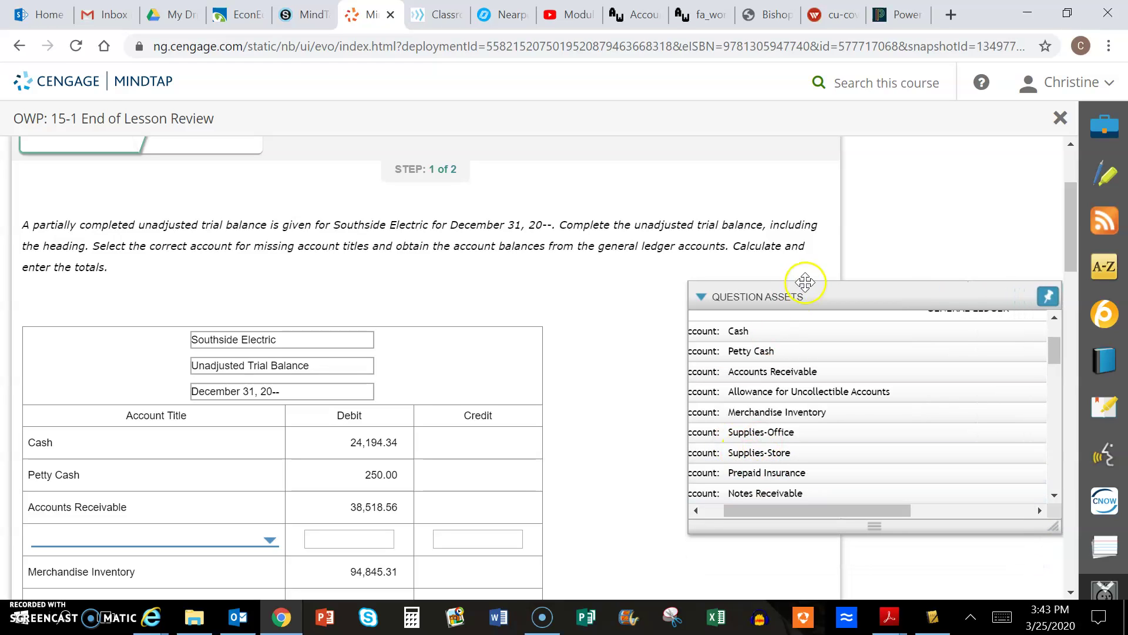
left_click_drag(819, 292, 675, 260)
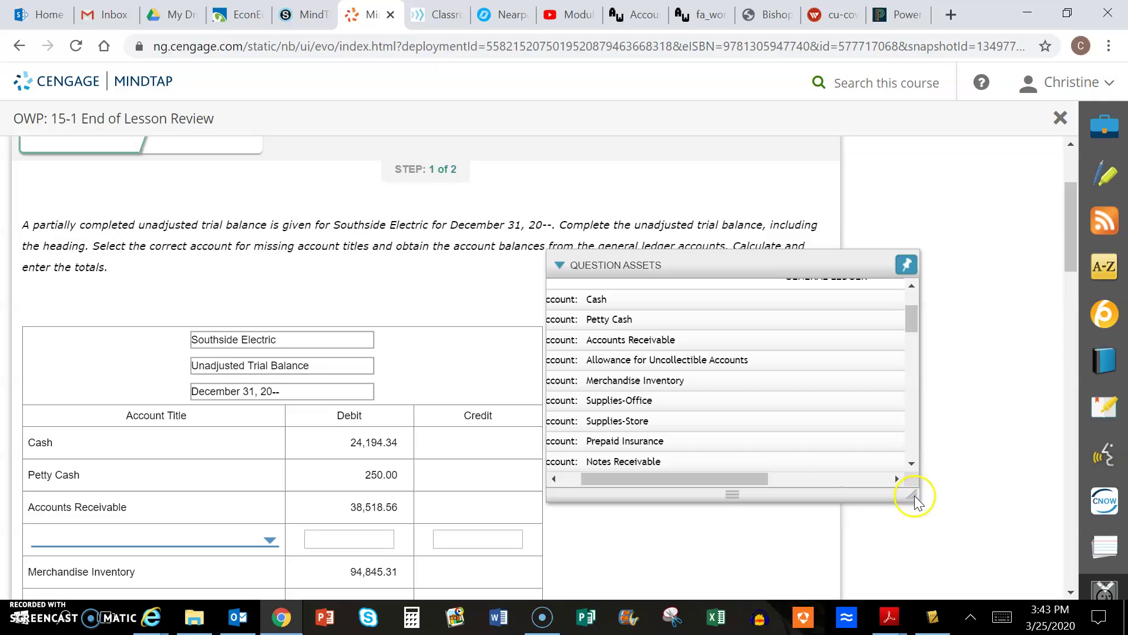
left_click_drag(928, 505, 997, 513)
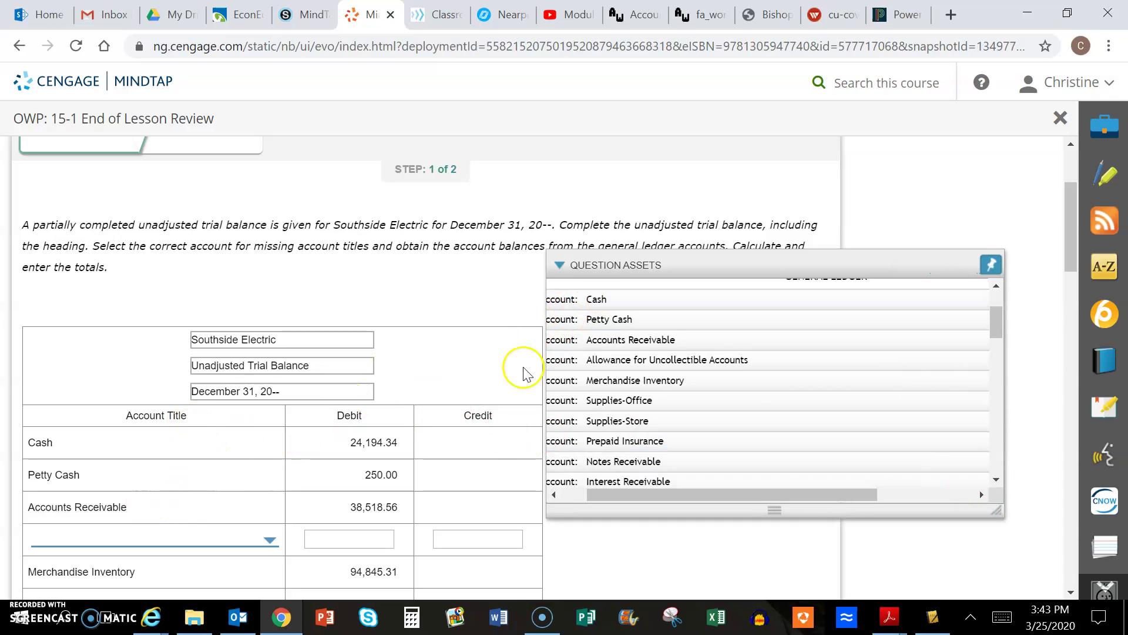
Complete the blank row below Accounts Receivable with Allowance for Uncollectible Accounts and its ledger balance of 48.67 as a credit
left_click(268, 538)
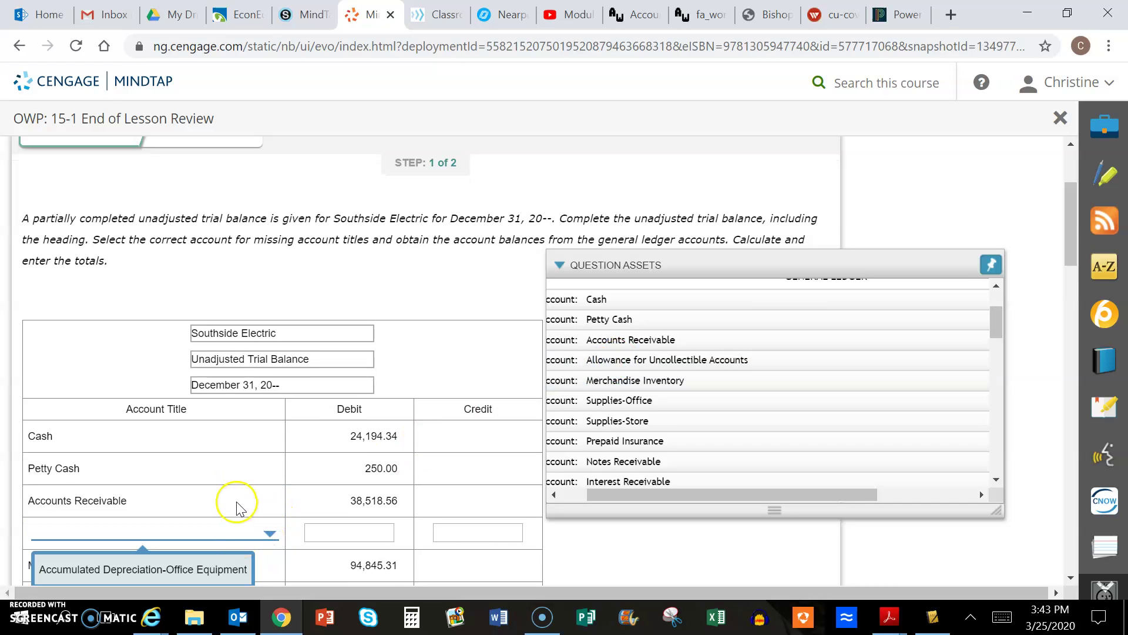
scroll(235, 504, "down", 3)
left_click(143, 453)
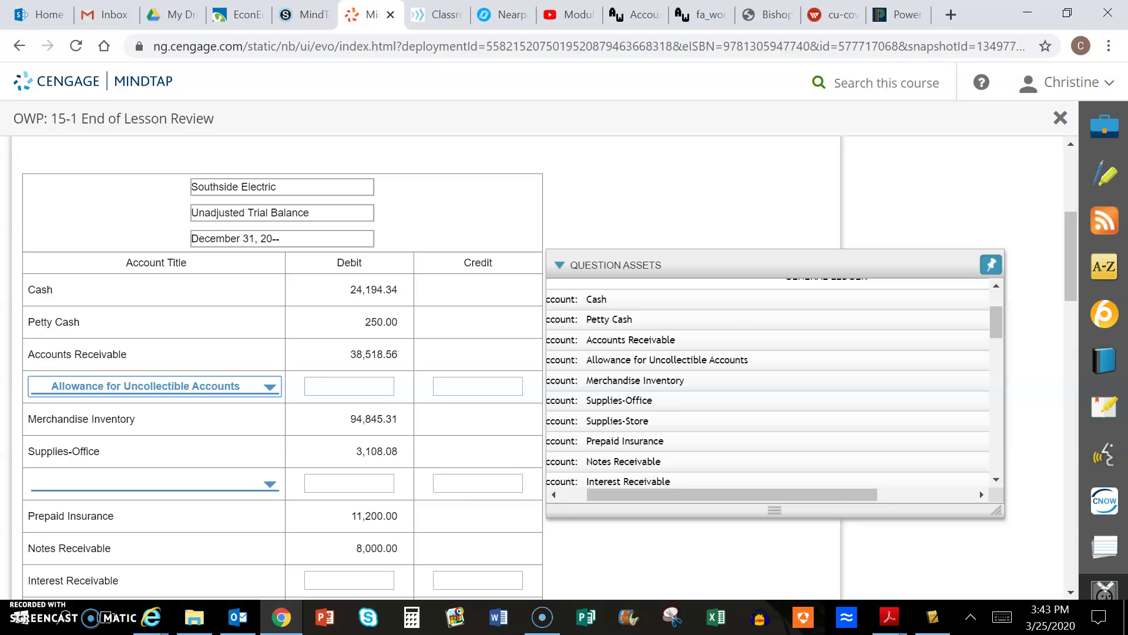
left_click(743, 360)
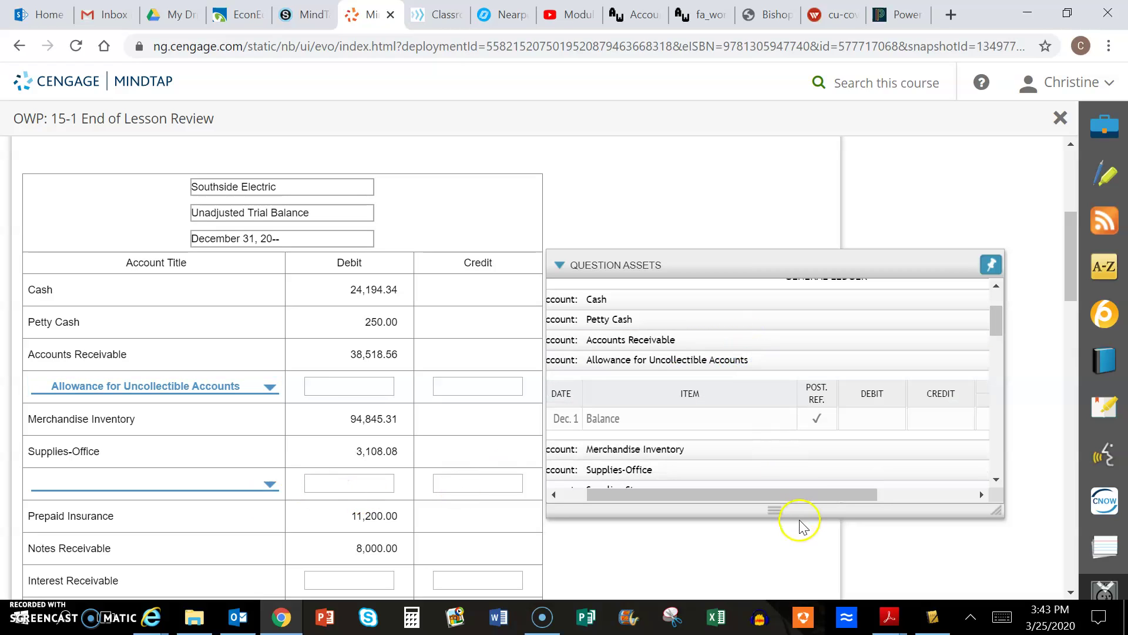
left_click_drag(796, 496, 901, 494)
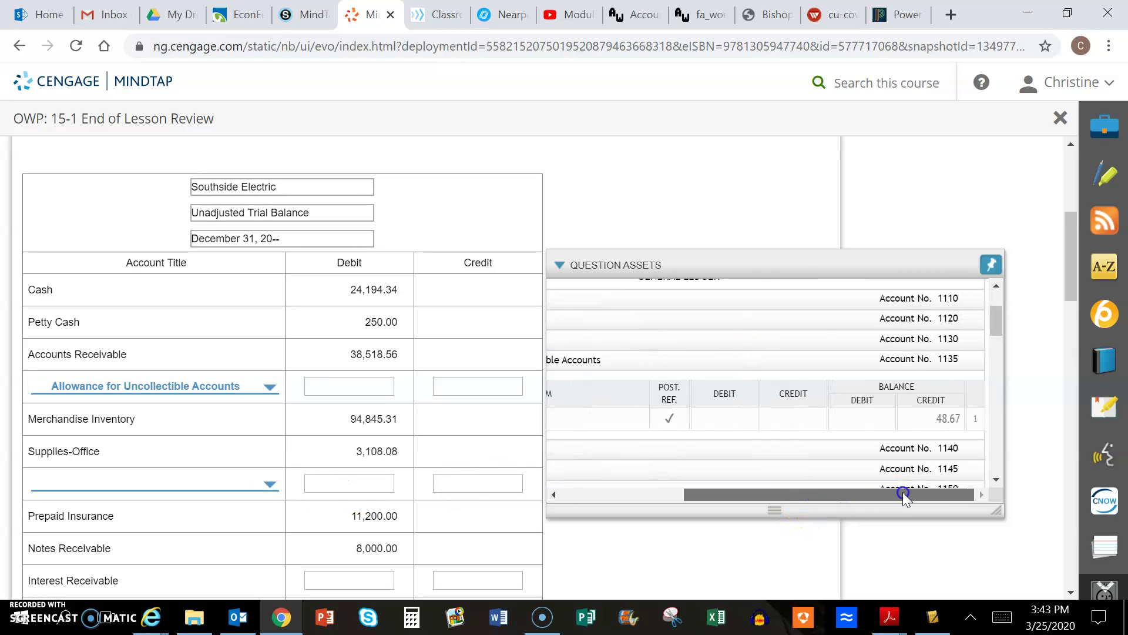
left_click(505, 391)
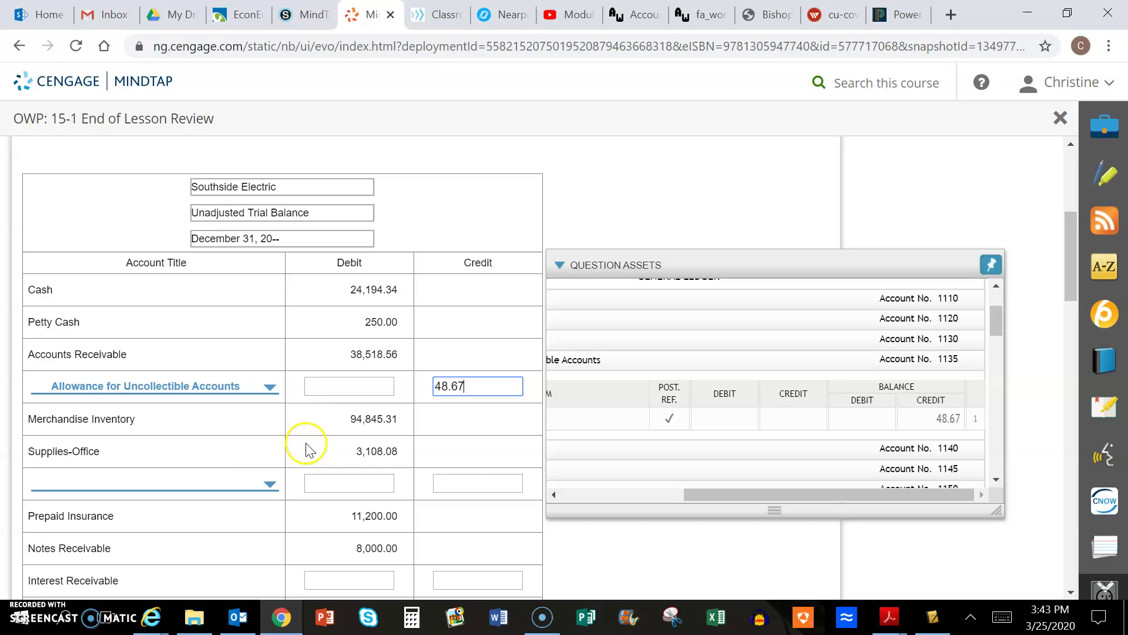
Complete the blank row below Supplies-Office with Supplies-Store and its ledger balance of 4,483.62 as a debit
left_click_drag(801, 495, 617, 453)
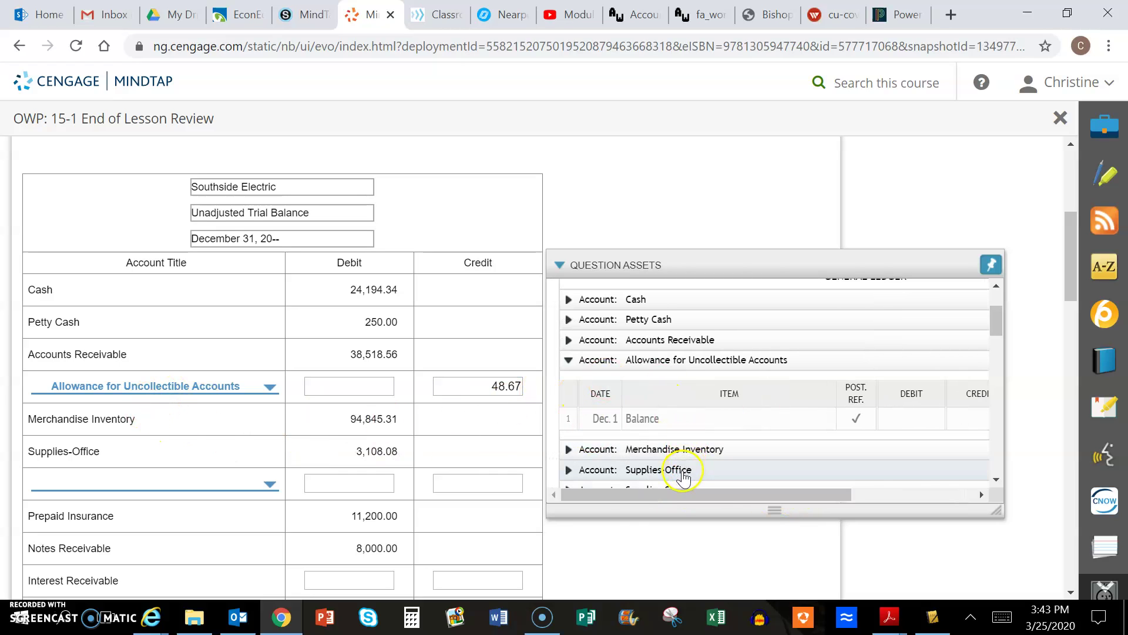
left_click(996, 479)
left_click(996, 479)
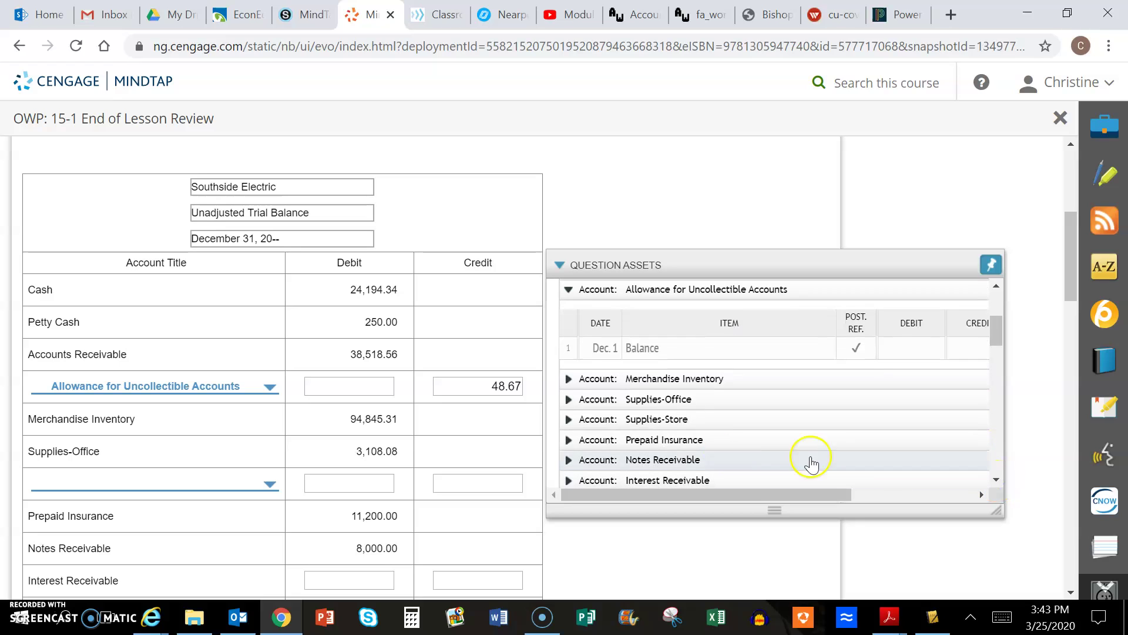
left_click(271, 484)
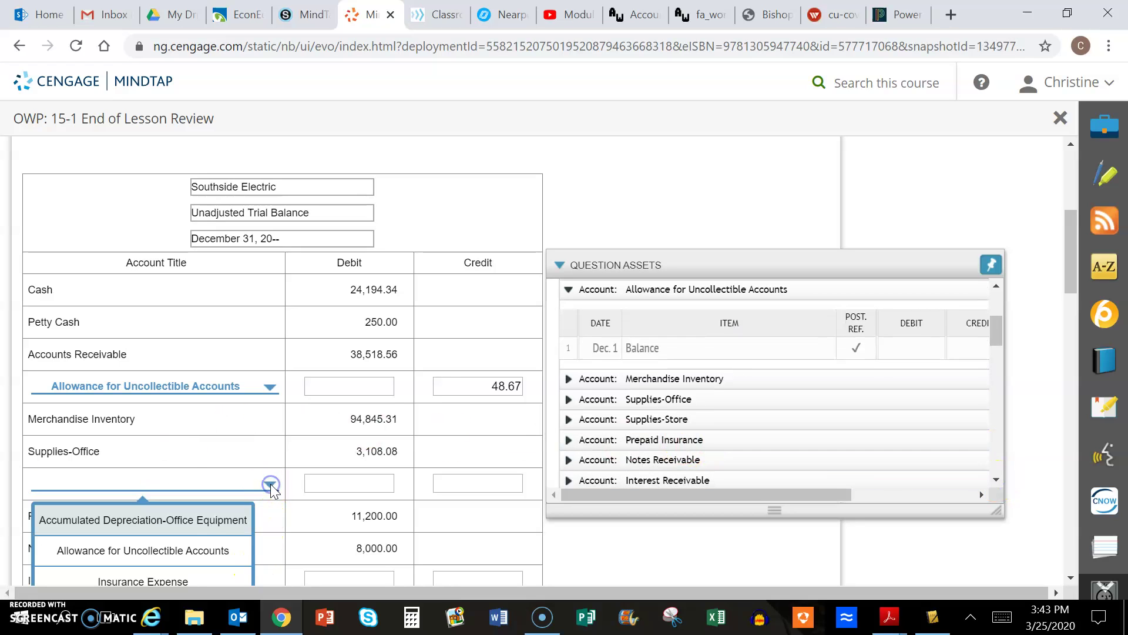
scroll(207, 513, "down", 3)
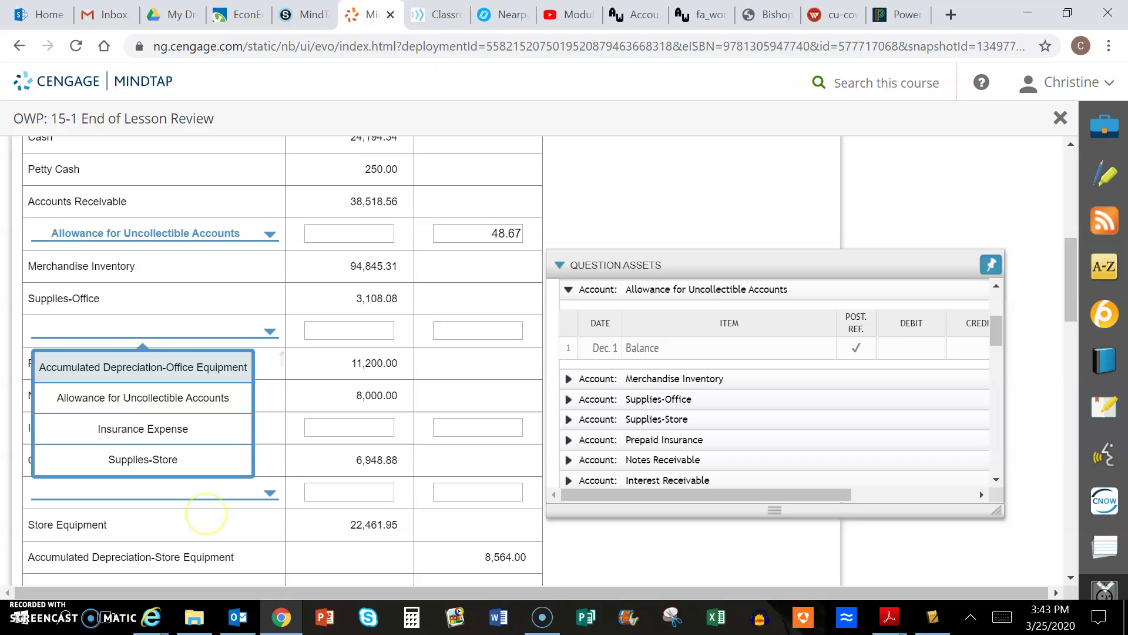
left_click(176, 460)
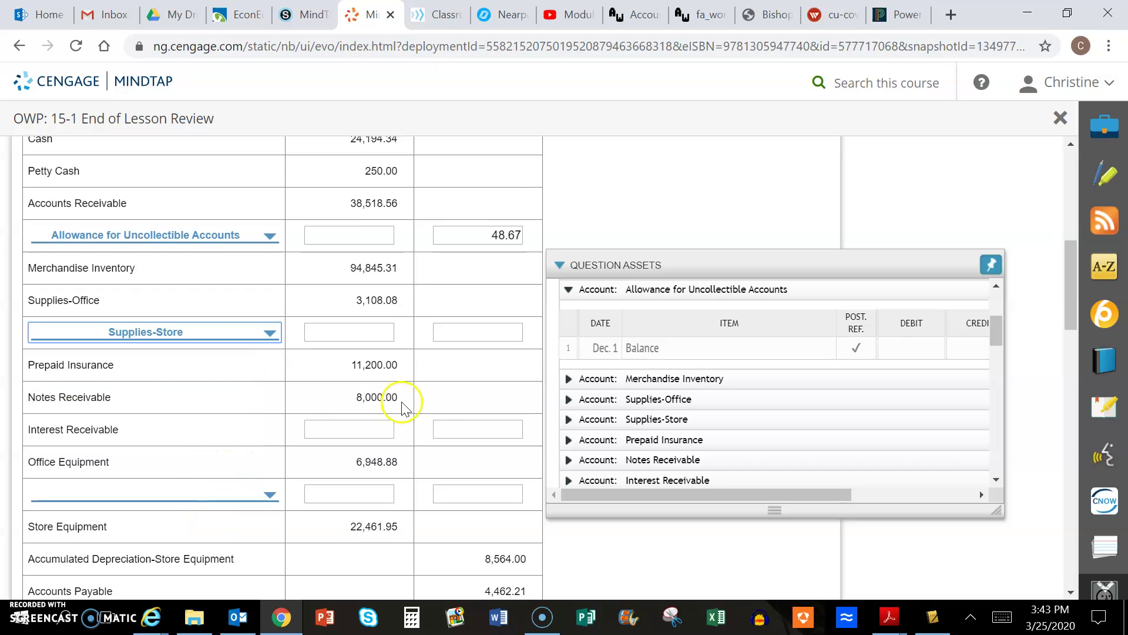
left_click(685, 419)
left_click_drag(738, 497, 851, 478)
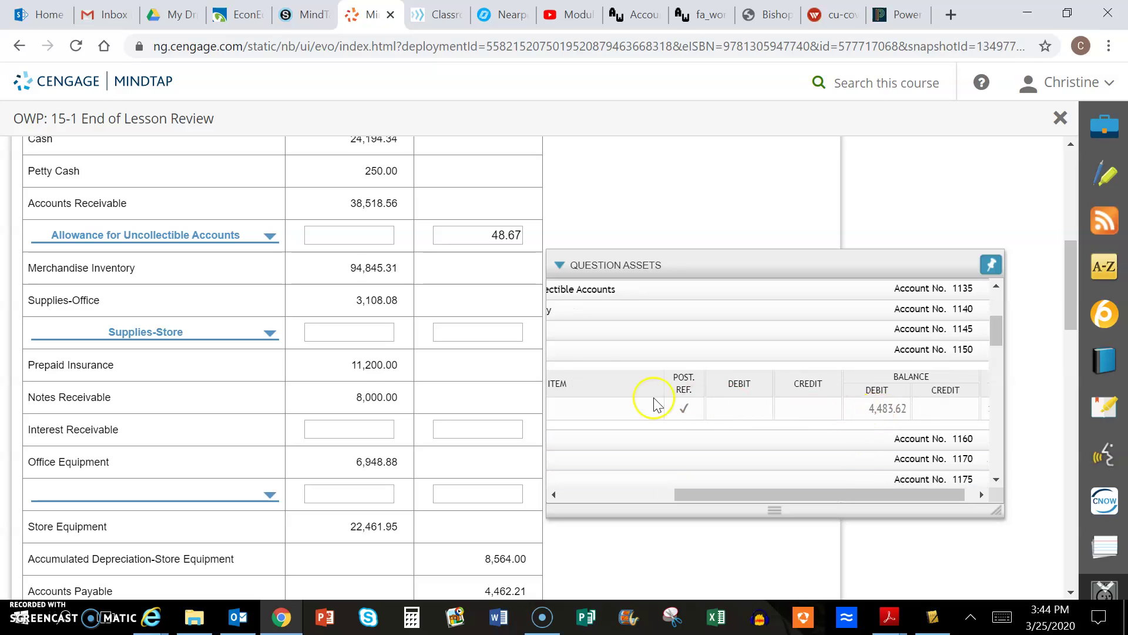
left_click(372, 331)
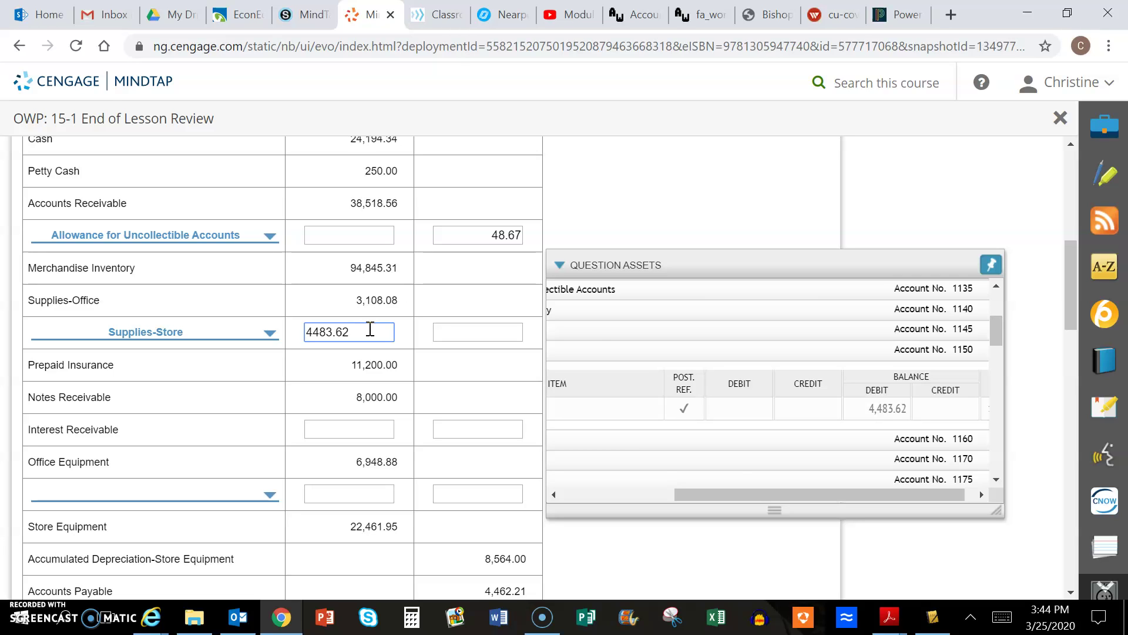
Complete the blank row below Office Equipment with Accumulated Depreciation-Office Equipment and its ledger balance of 2,395.00 as a credit
left_click_drag(731, 492, 626, 498)
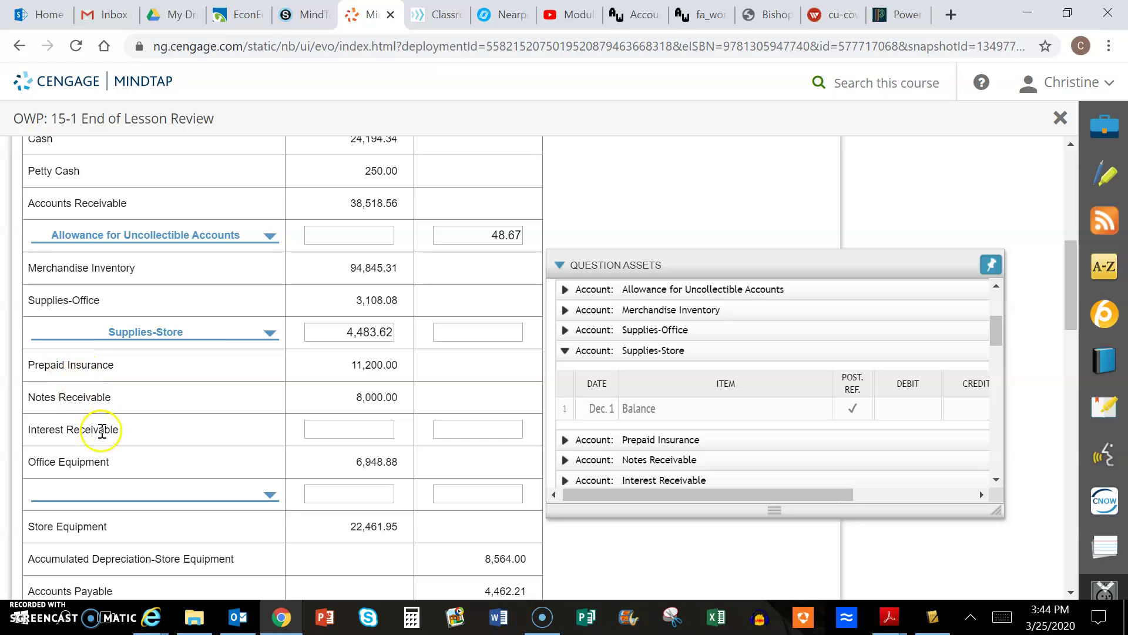
left_click(996, 480)
left_click(999, 481)
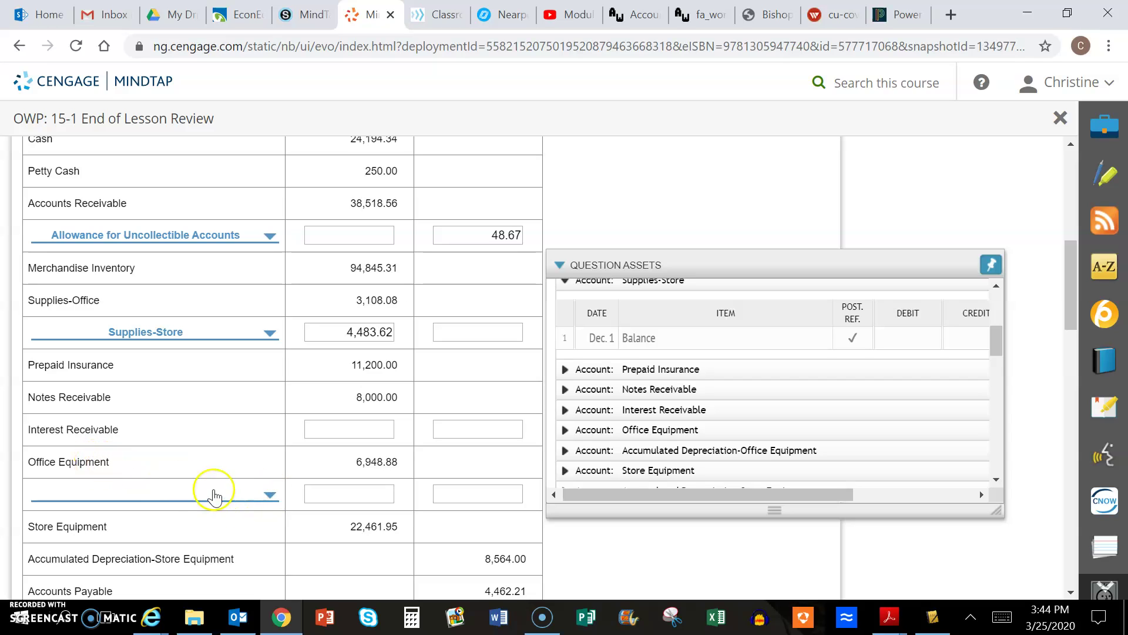
left_click(270, 494)
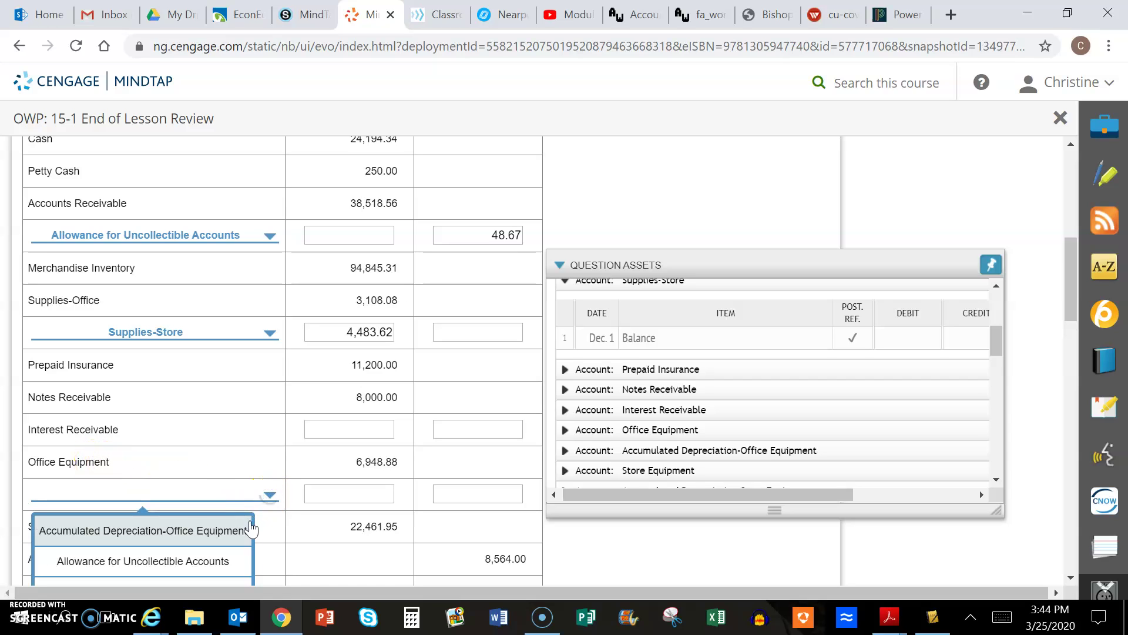
left_click(213, 532)
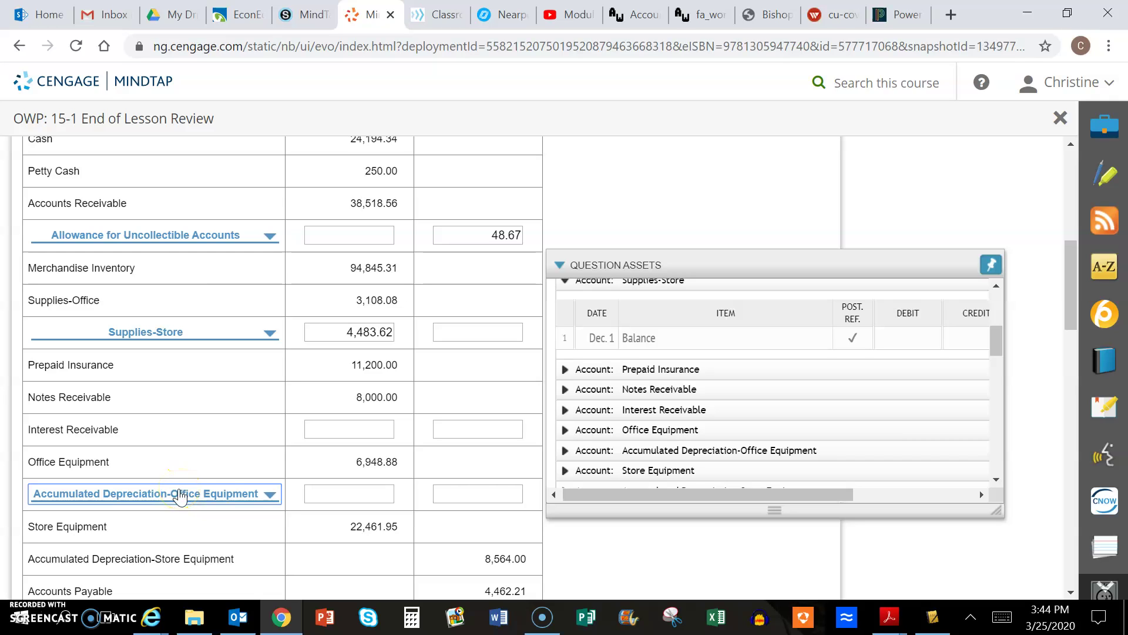
left_click(672, 452)
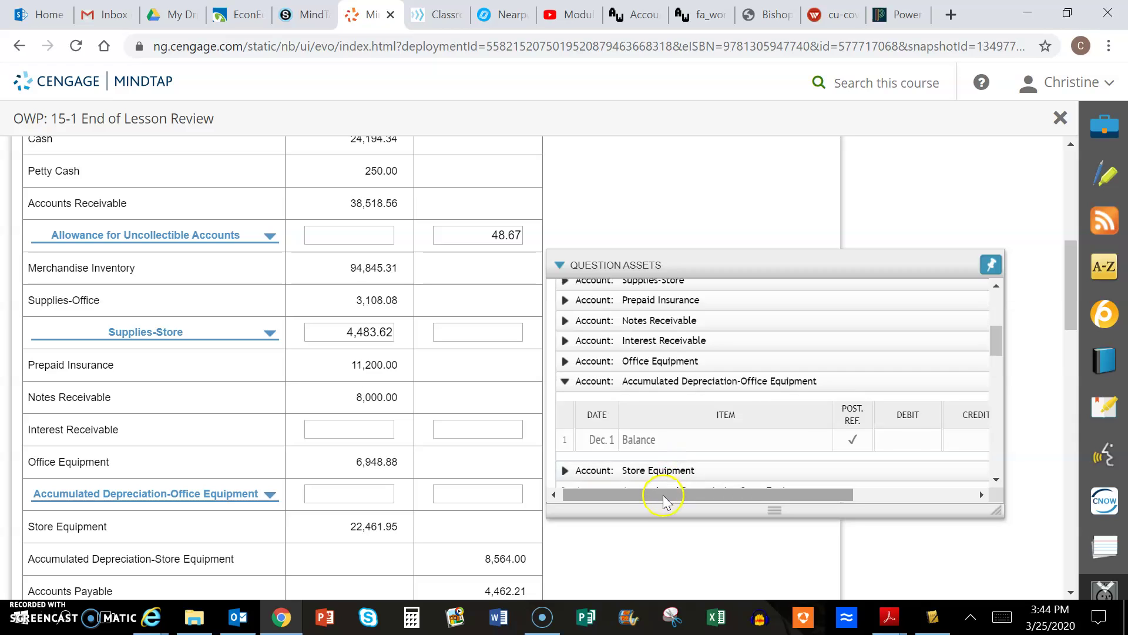
left_click_drag(664, 499, 829, 494)
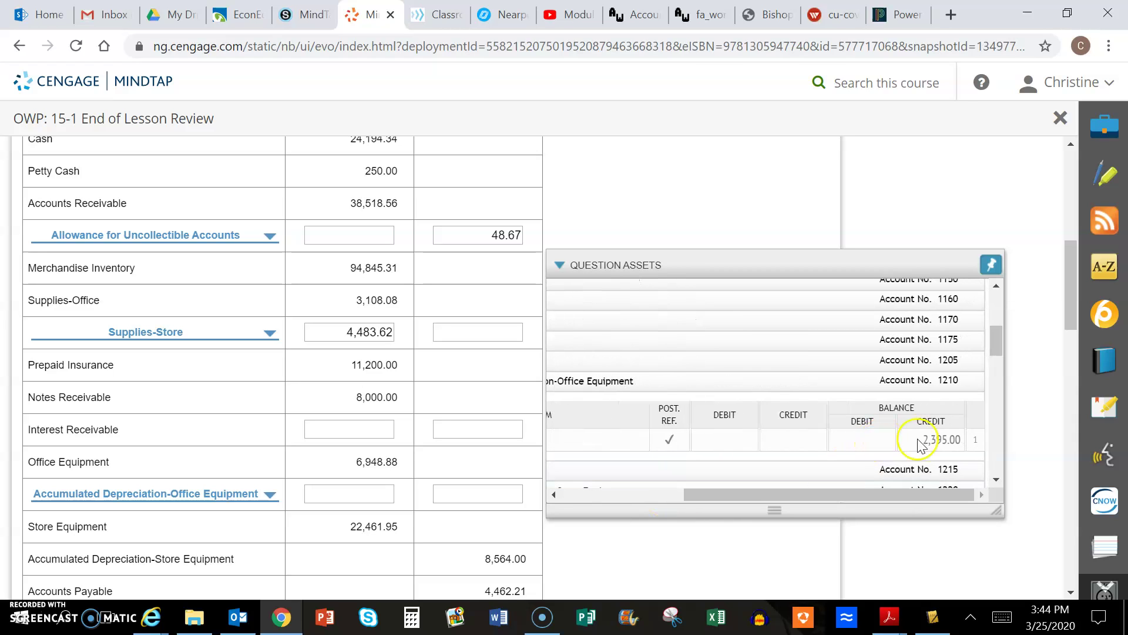
left_click(507, 493)
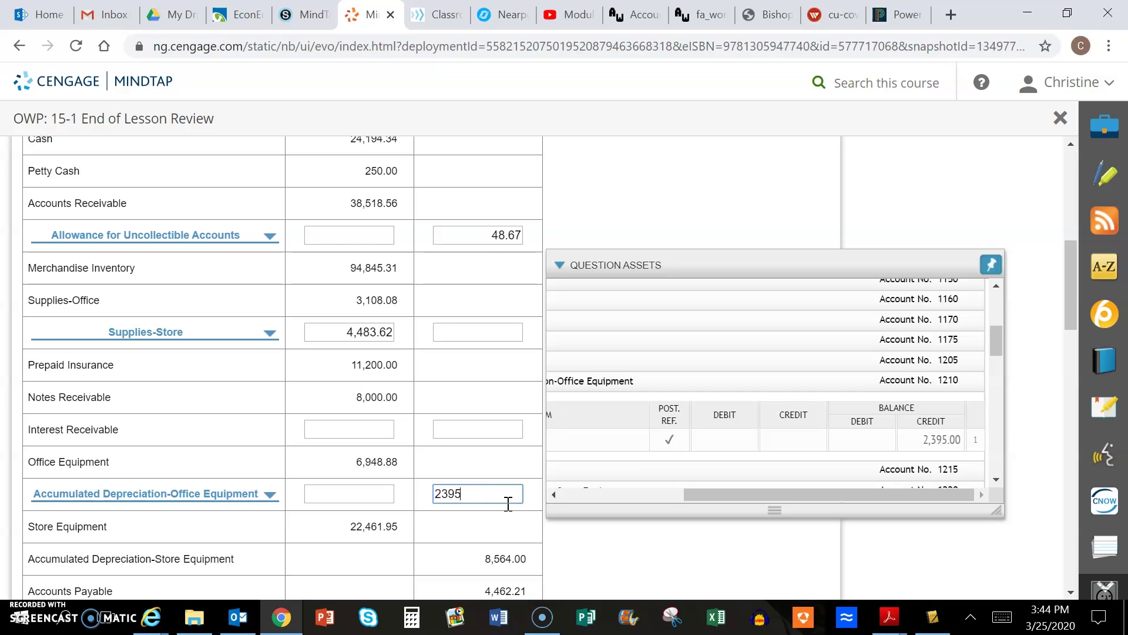
Check the ledger balances of Federal Income Tax Payable and Income Summary for their empty trial balance rows
scroll(460, 510, "down", 8)
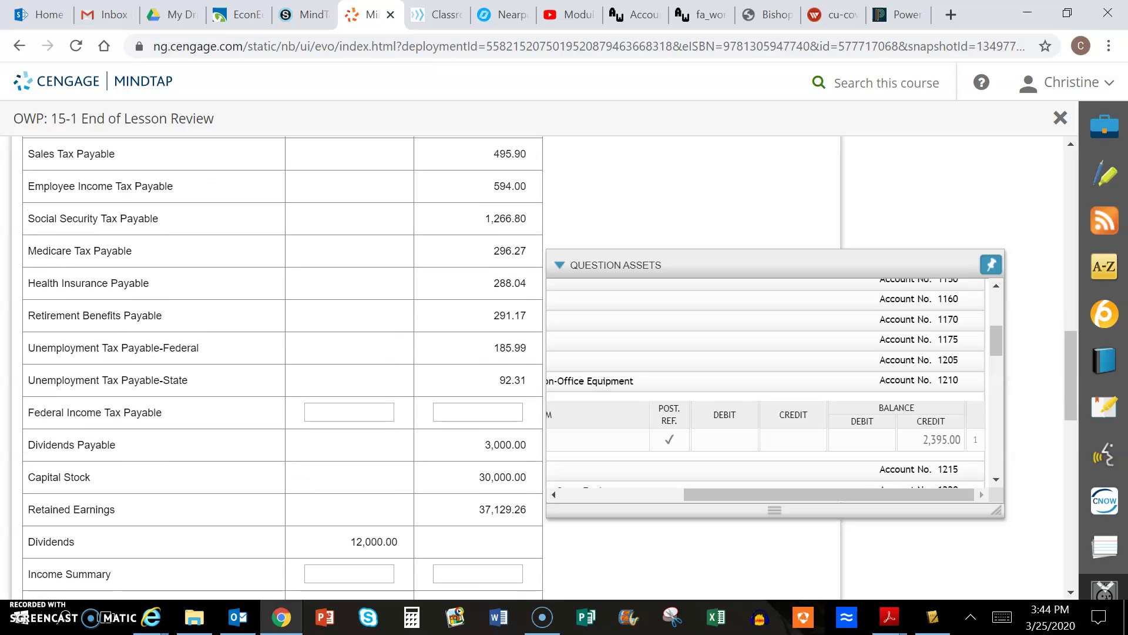
left_click_drag(711, 495, 584, 511)
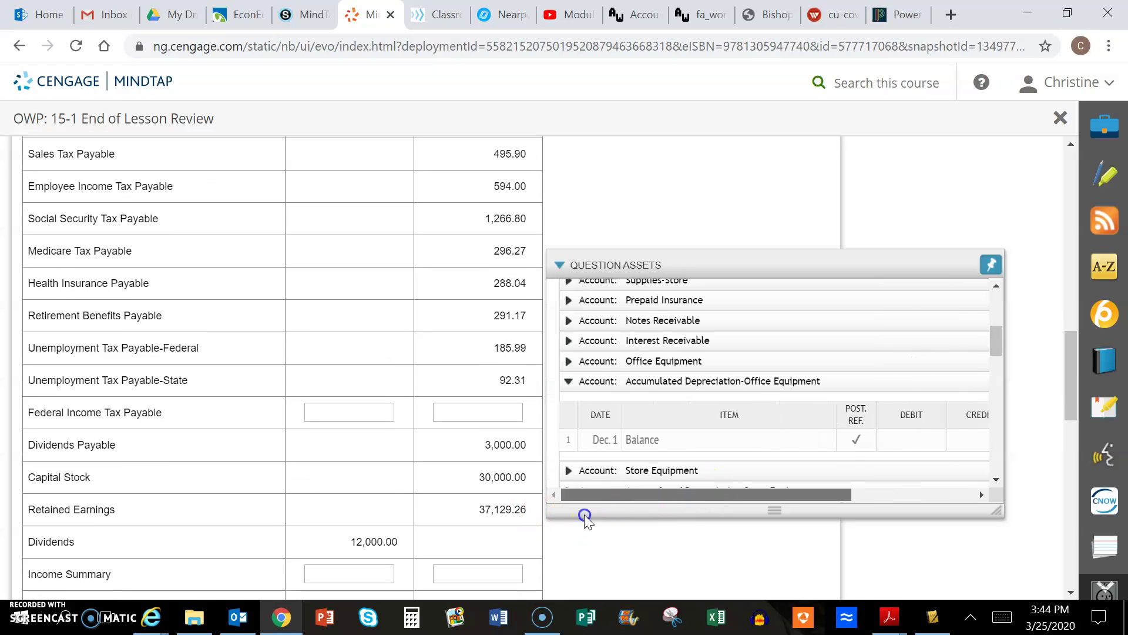
left_click_drag(993, 334, 1014, 355)
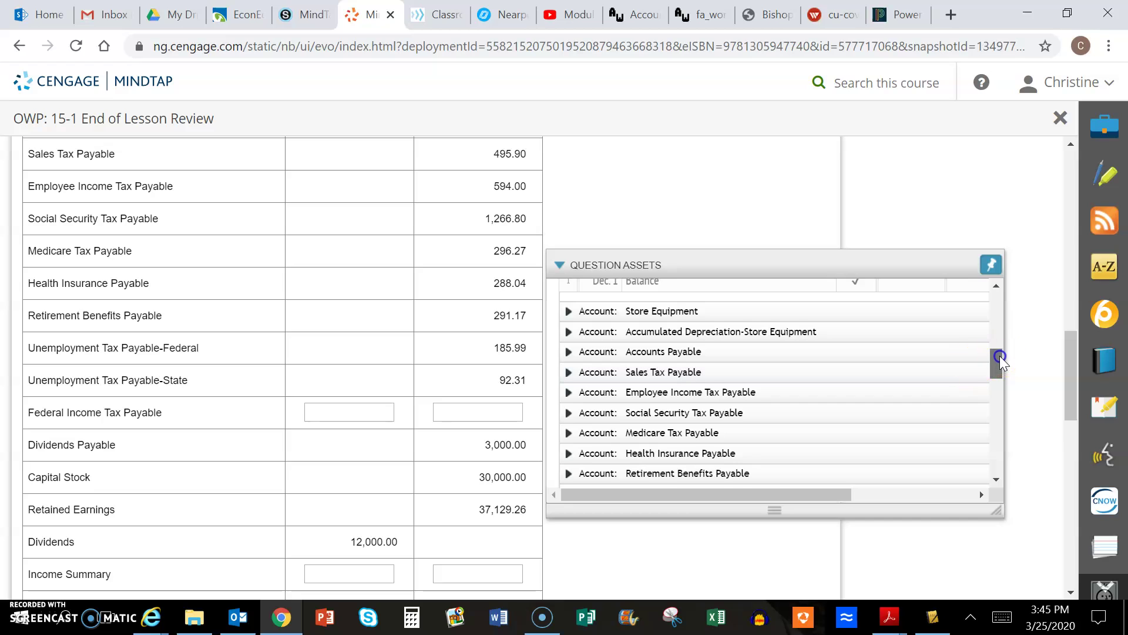
left_click_drag(1000, 355, 1000, 385)
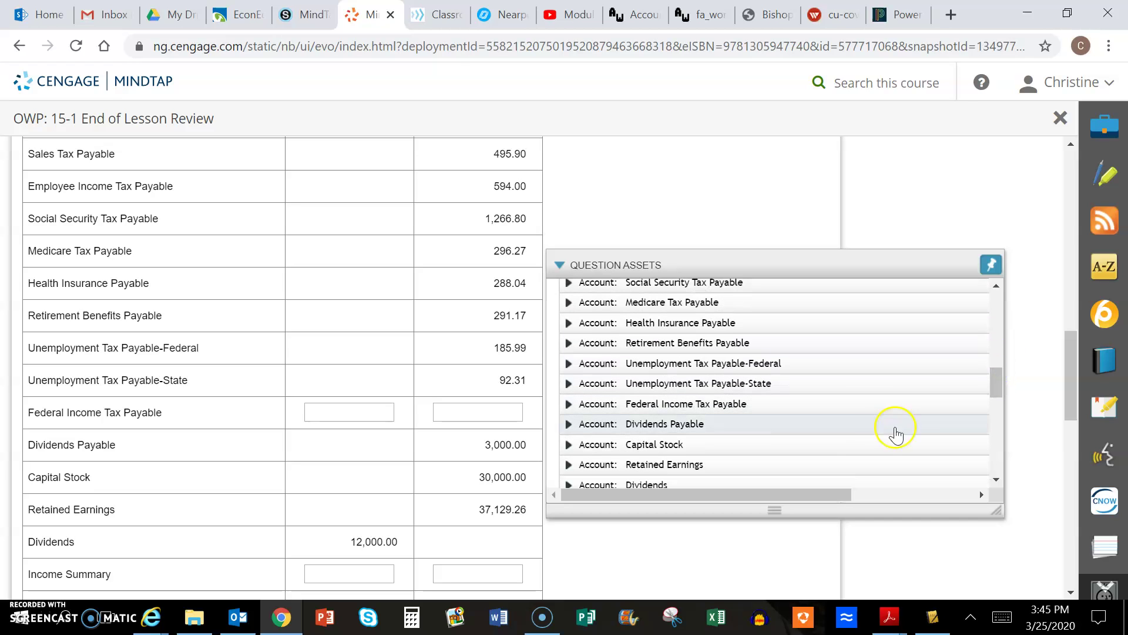
left_click(855, 403)
left_click_drag(788, 495, 953, 466)
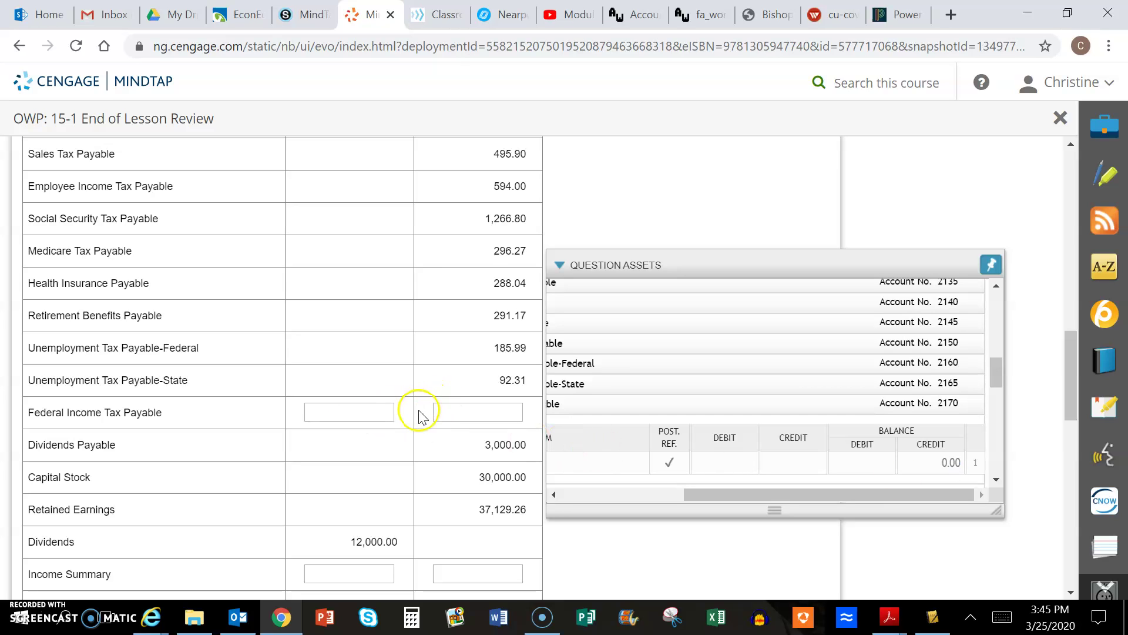
left_click_drag(924, 497, 734, 521)
left_click_drag(999, 373, 1007, 396)
left_click(846, 395)
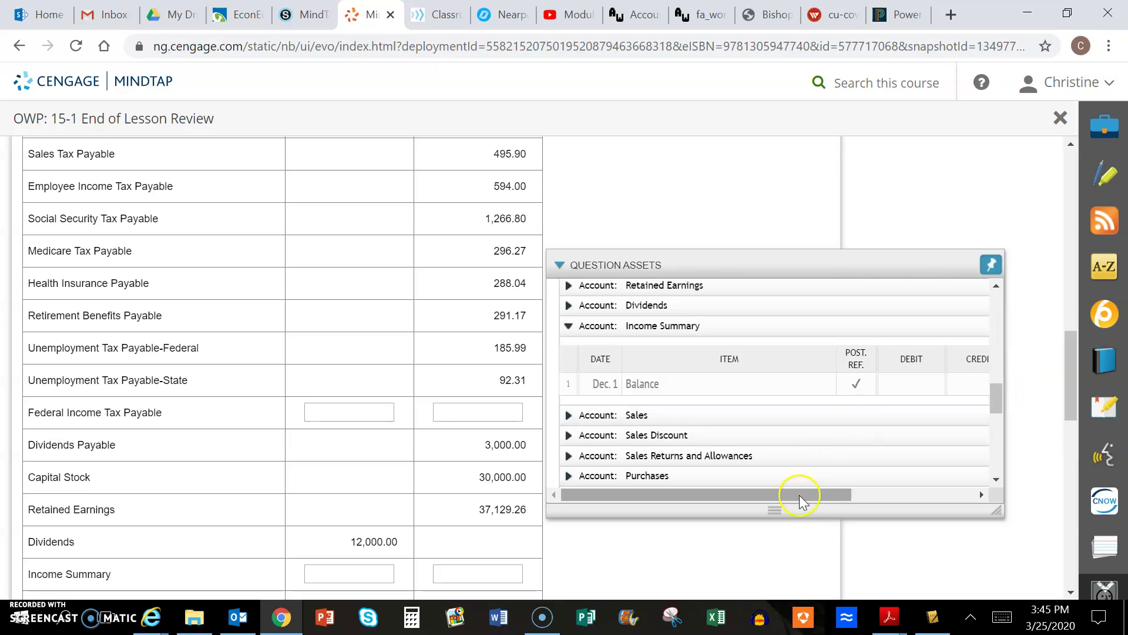
left_click_drag(784, 500, 171, 410)
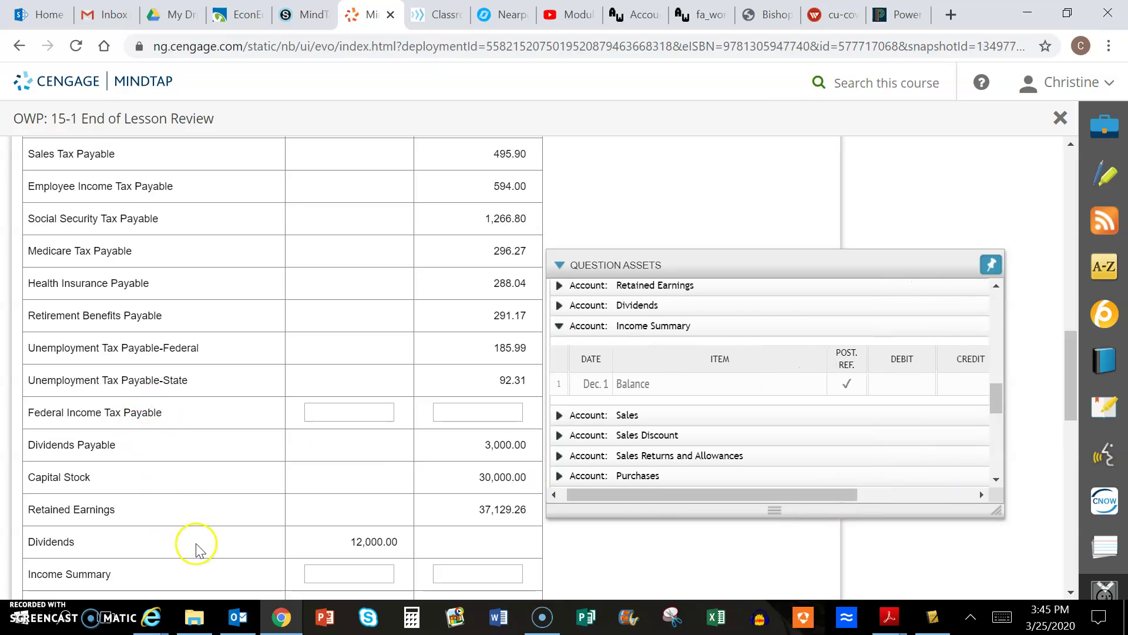
Check the ledger balances of Depreciation Expense-Office Equipment and Depreciation Expense-Store Equipment
scroll(197, 543, "down", 9)
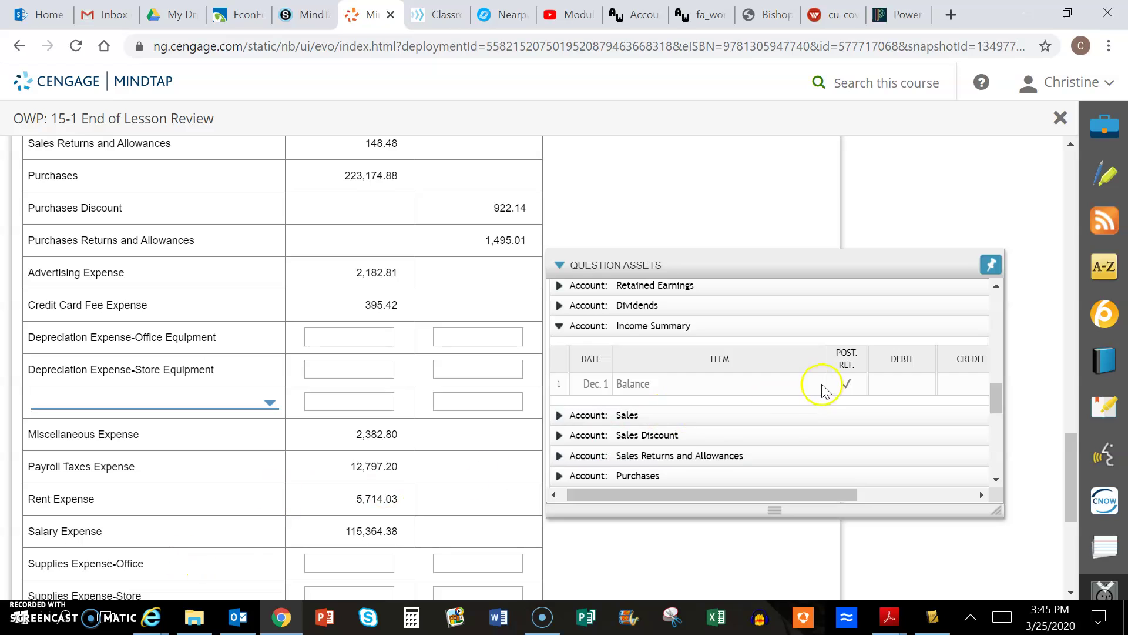
left_click_drag(995, 396, 1008, 418)
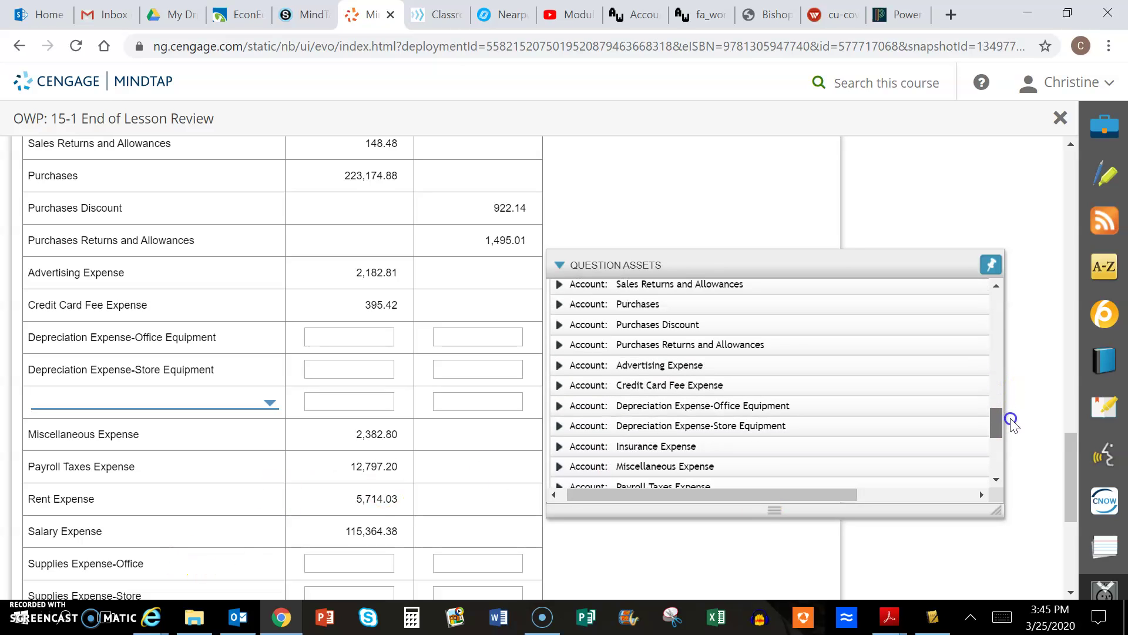
left_click(892, 404)
mouse_move(821, 493)
left_mouse_down()
mouse_move(950, 496)
mouse_move(824, 504)
left_mouse_up()
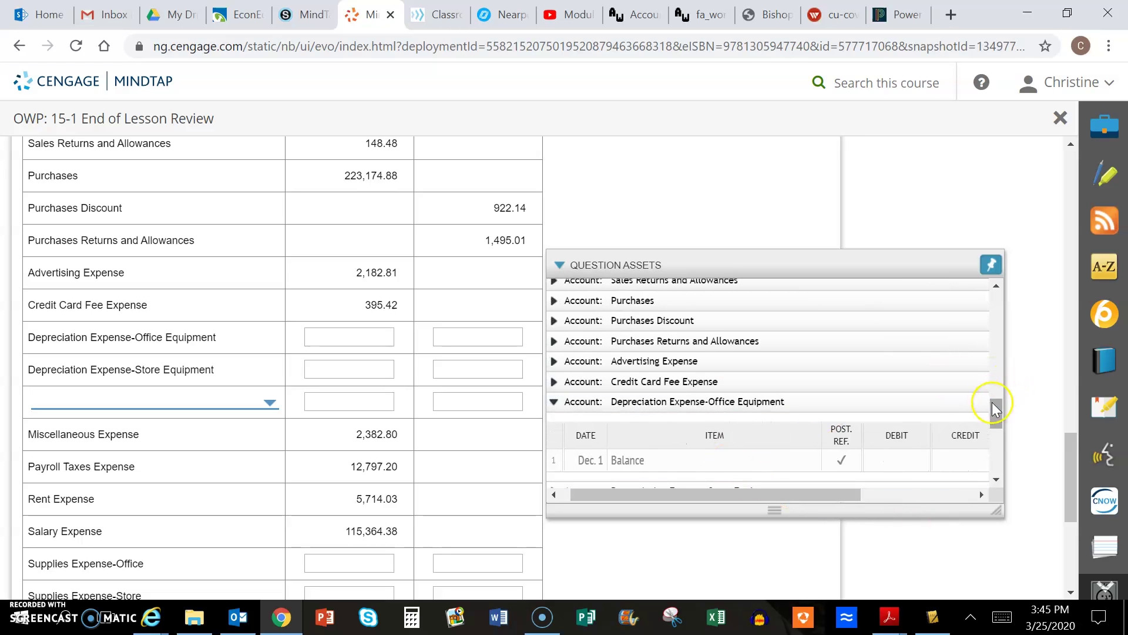
left_click_drag(993, 403, 998, 427)
left_click(779, 310)
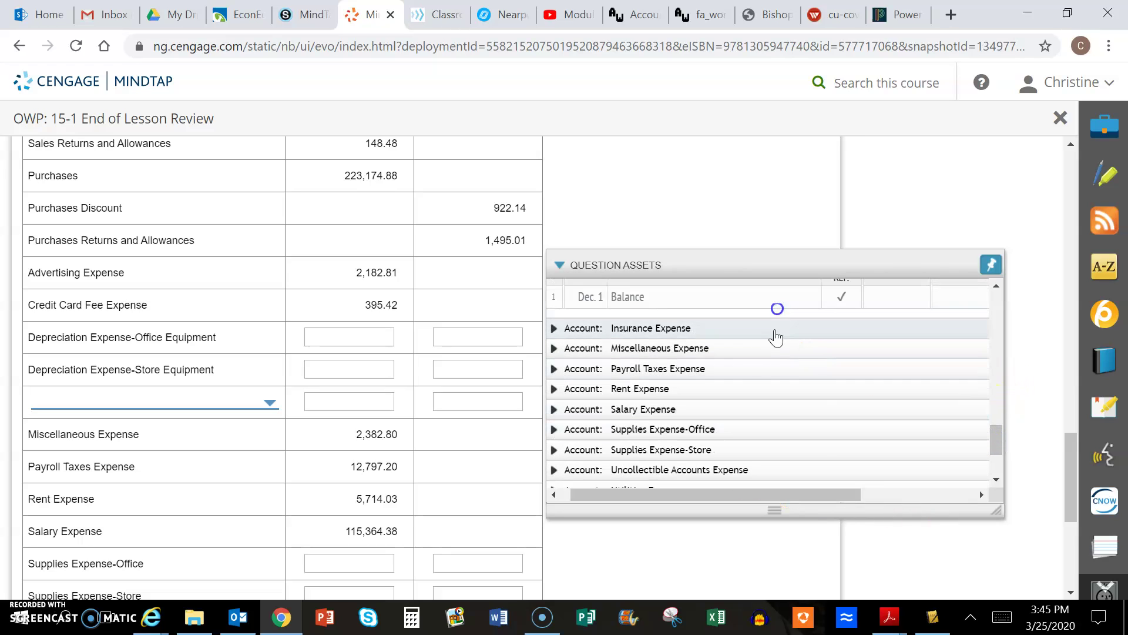
mouse_move(755, 493)
left_mouse_down()
mouse_move(886, 497)
mouse_move(771, 496)
left_mouse_up()
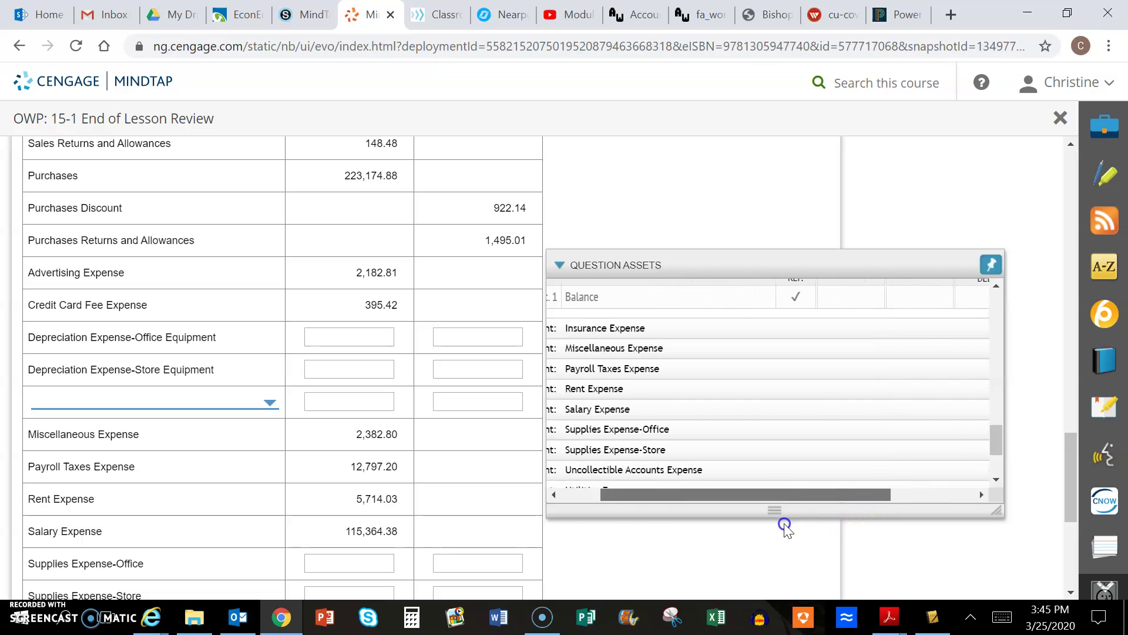
Set the blank account row below Depreciation Expense-Store Equipment to Insurance Expense and check that account's ledger balance
left_click(271, 404)
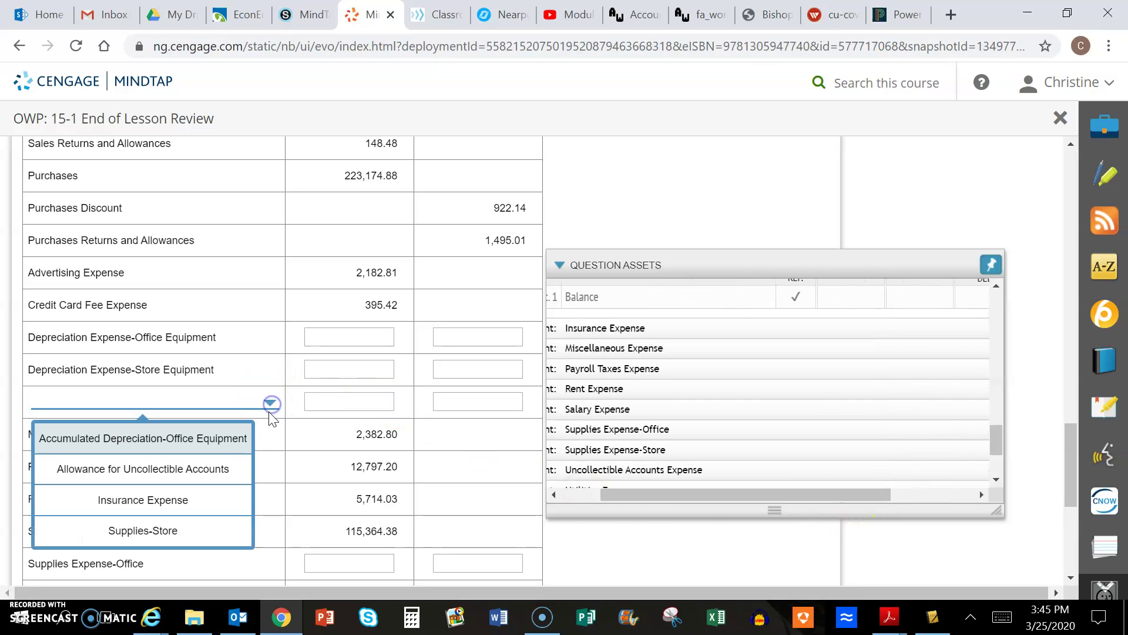
left_click_drag(699, 495, 660, 495)
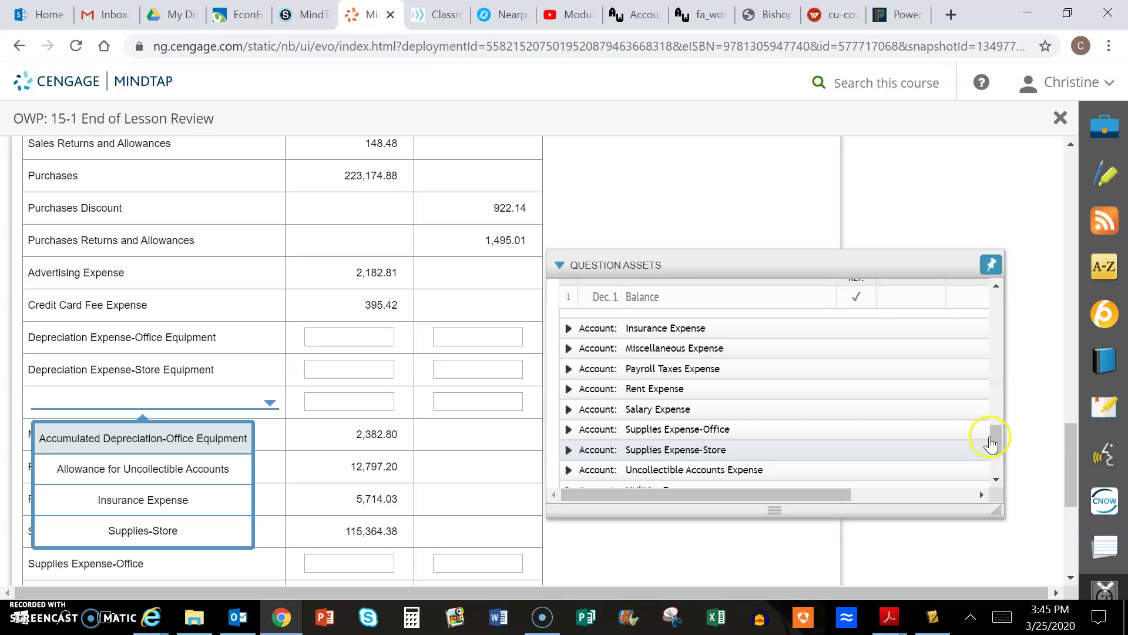
left_click_drag(1000, 432, 1003, 421)
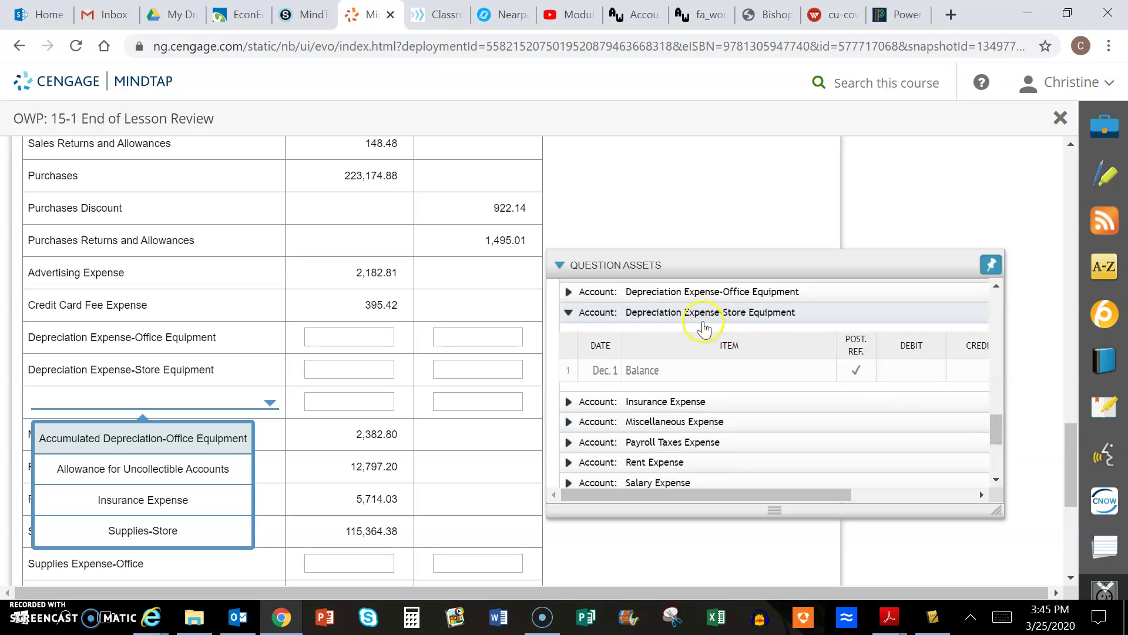
left_click(156, 506)
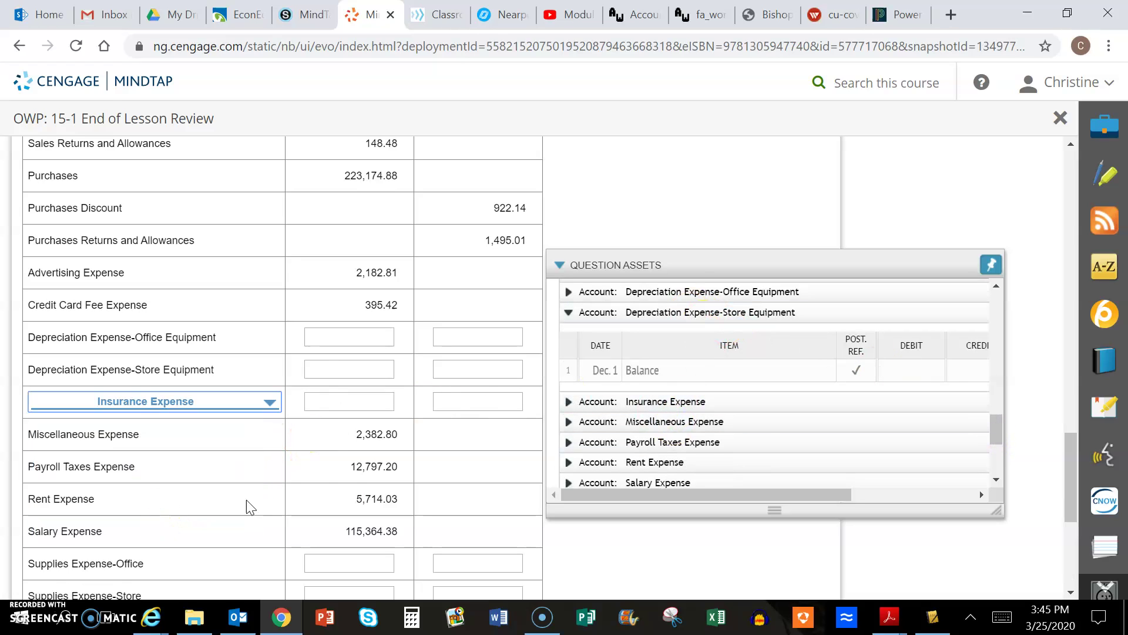
left_click(738, 401)
left_click_drag(718, 495, 751, 507)
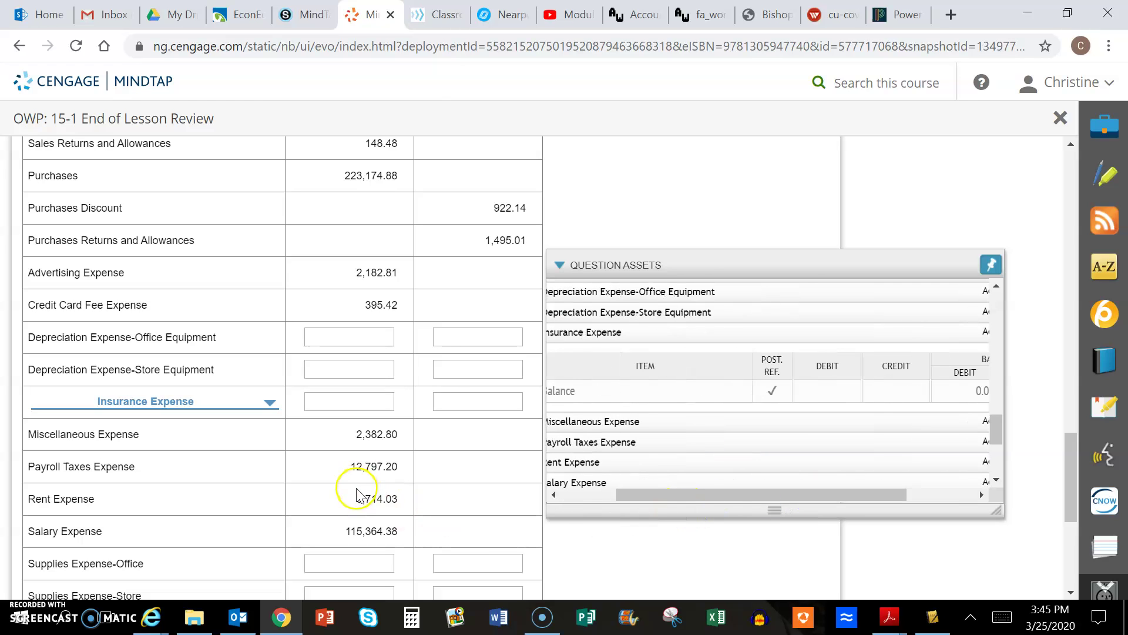
Check the ledger balances of Supplies Expense-Office, Supplies Expense-Store and Uncollectible Accounts Expense
scroll(358, 492, "down", 4)
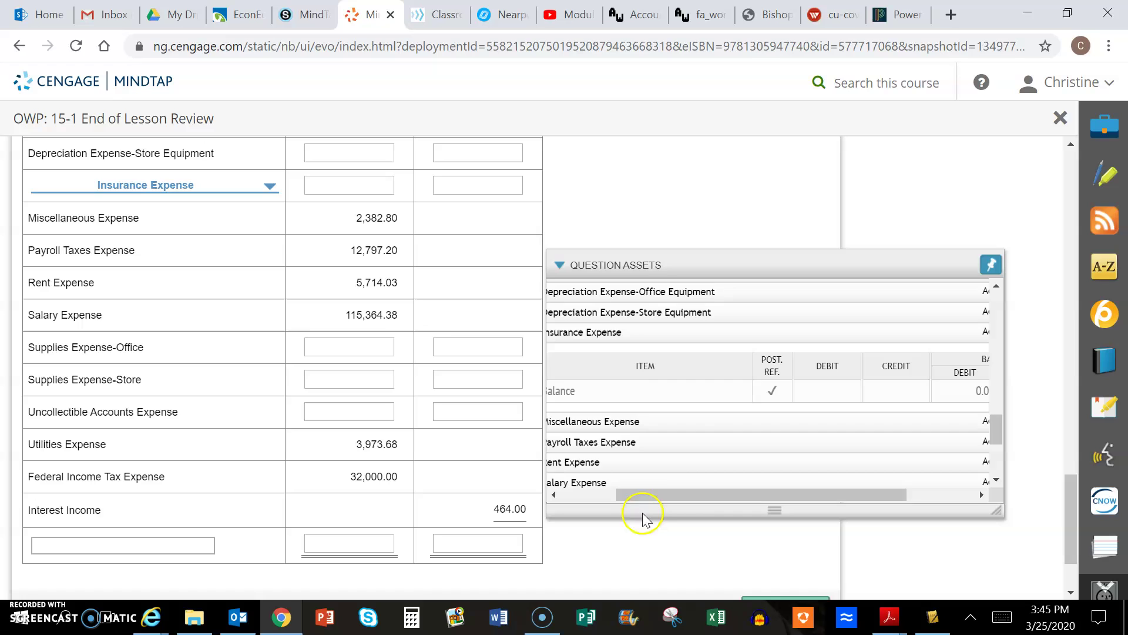
left_click_drag(675, 495, 605, 495)
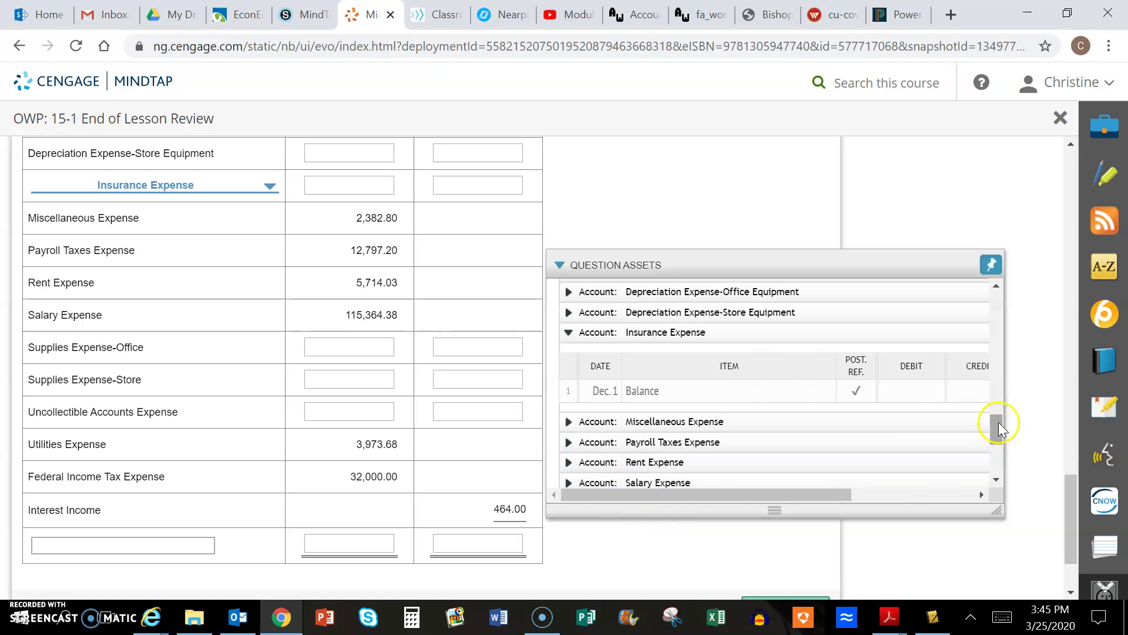
scroll(1001, 429, "down", 3)
left_click(803, 380)
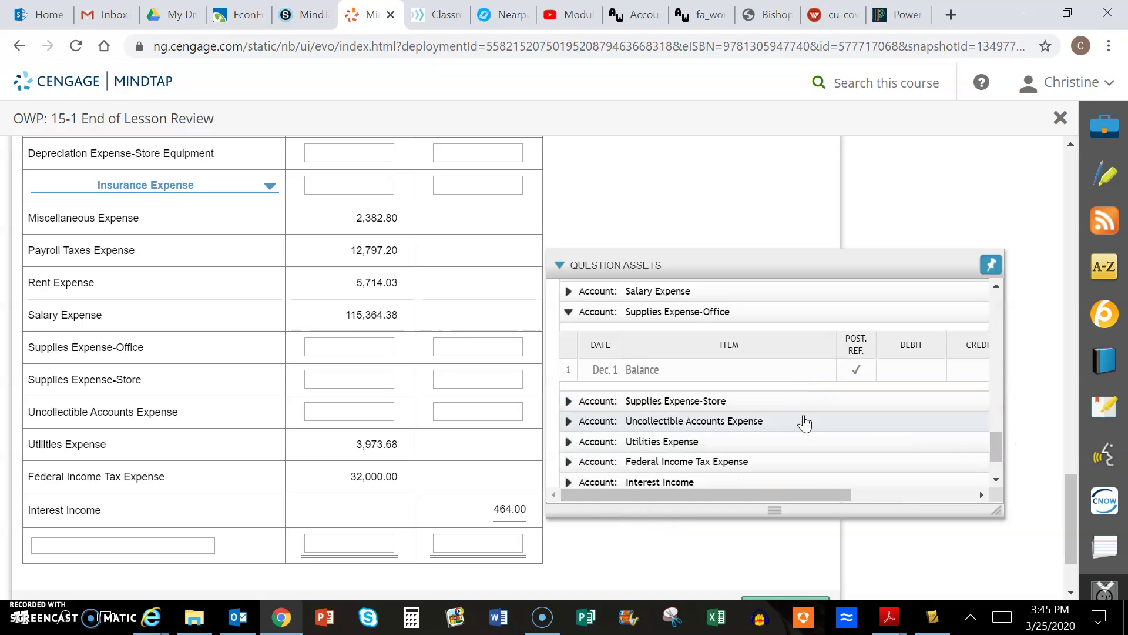
left_click_drag(855, 495, 887, 494)
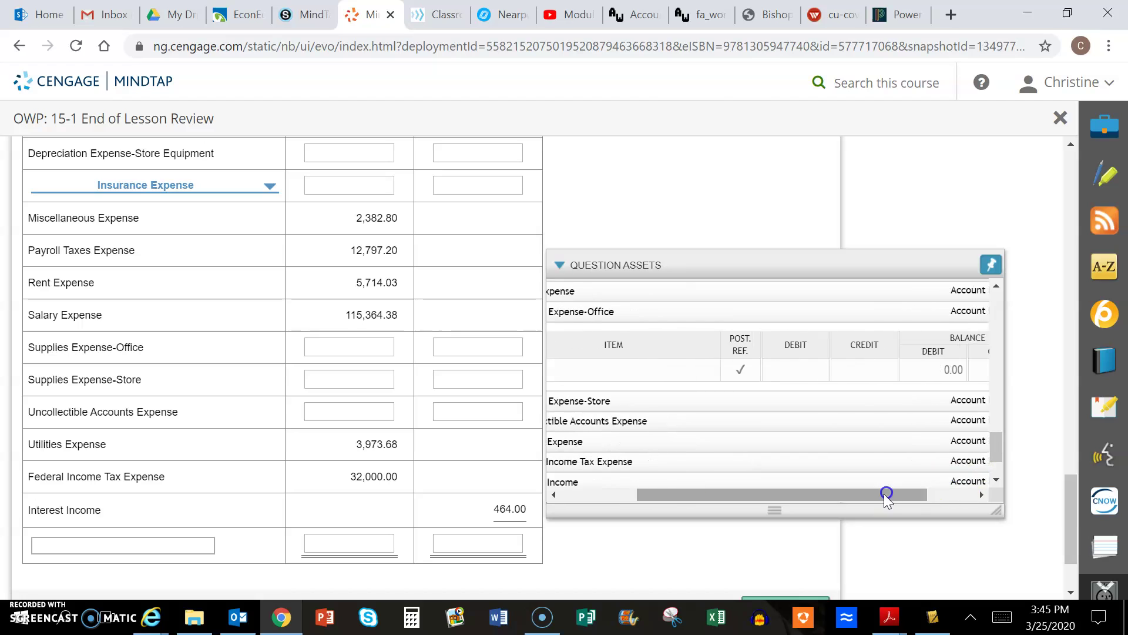
left_click_drag(712, 495, 635, 495)
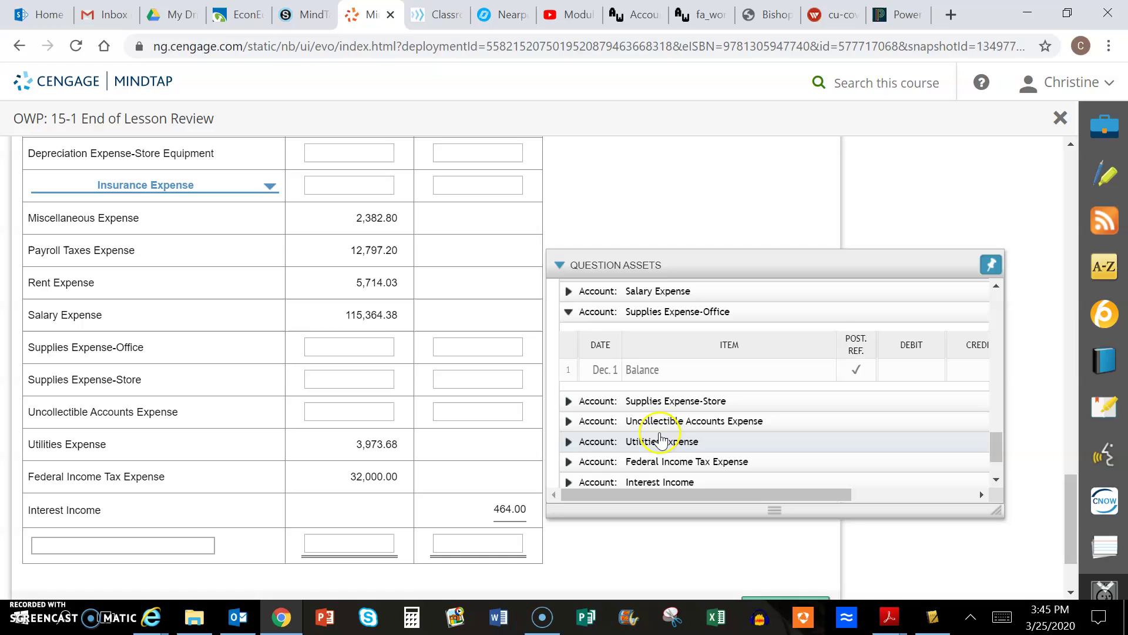
left_click(660, 400)
left_click_drag(660, 495, 705, 496)
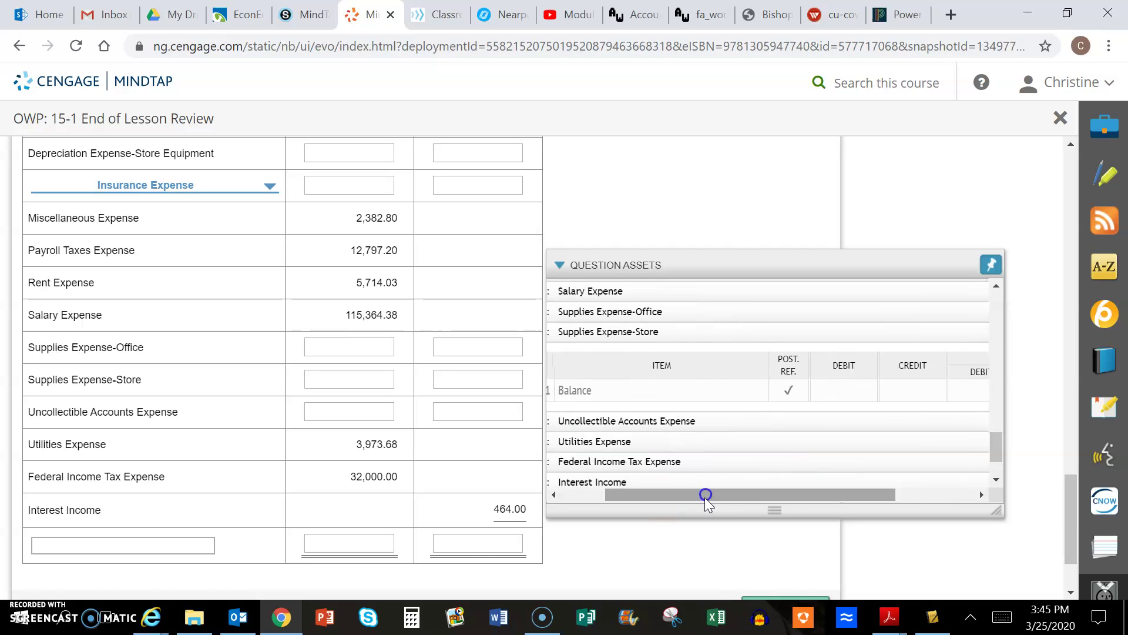
left_click(355, 410)
left_click(687, 422)
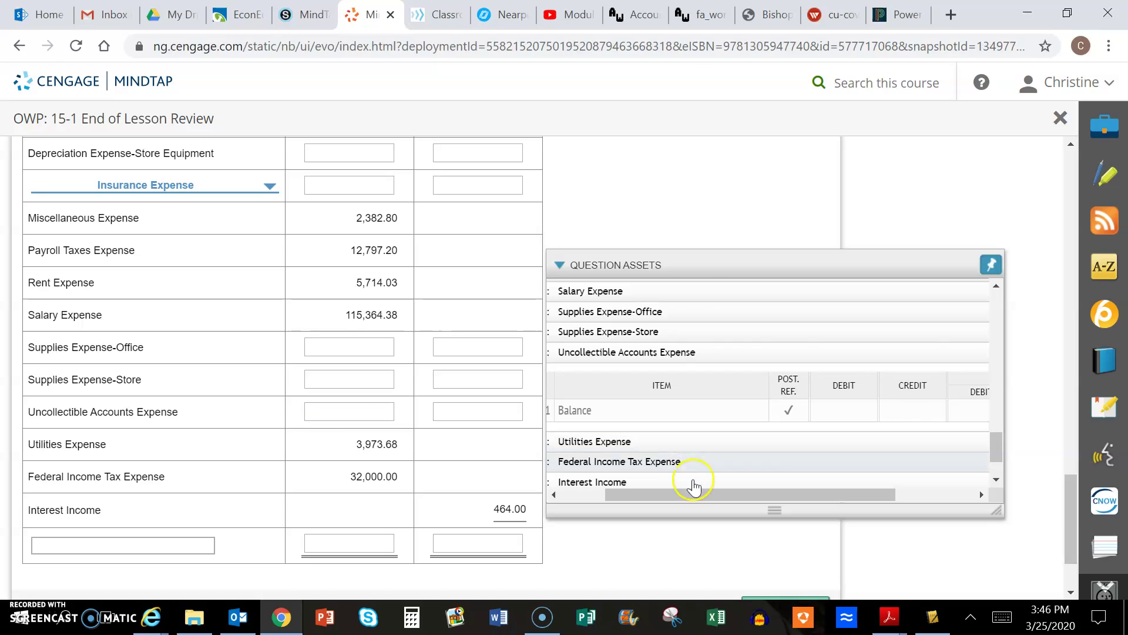
left_click_drag(675, 497, 776, 494)
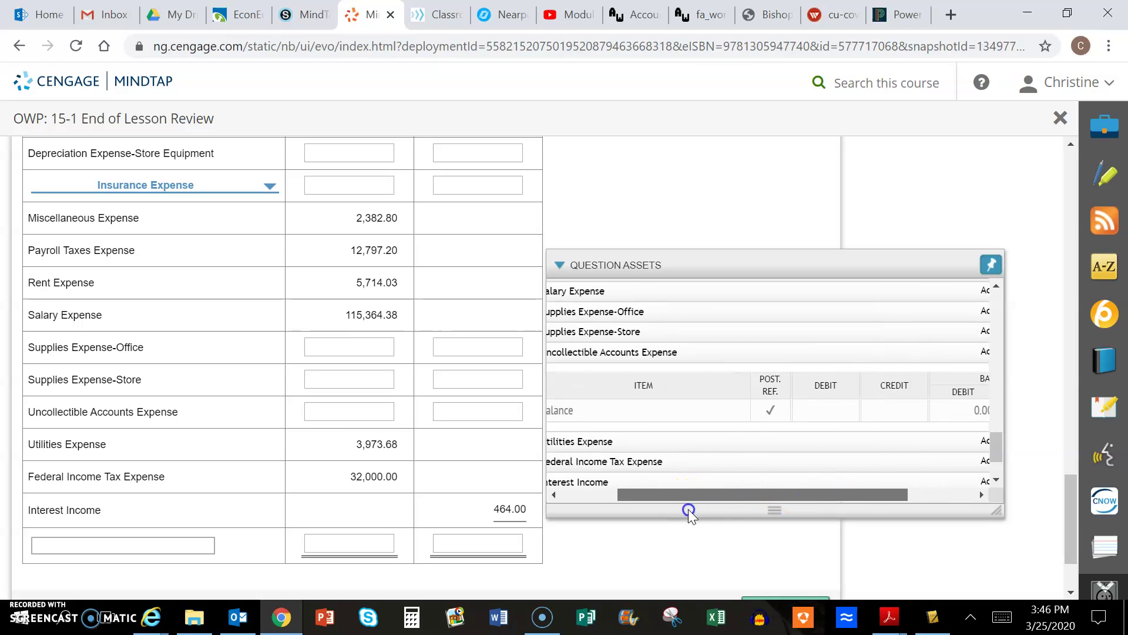
Label the trial balance's final row Totals and enter 624,362.52 as both the debit and the credit total
left_click(153, 544)
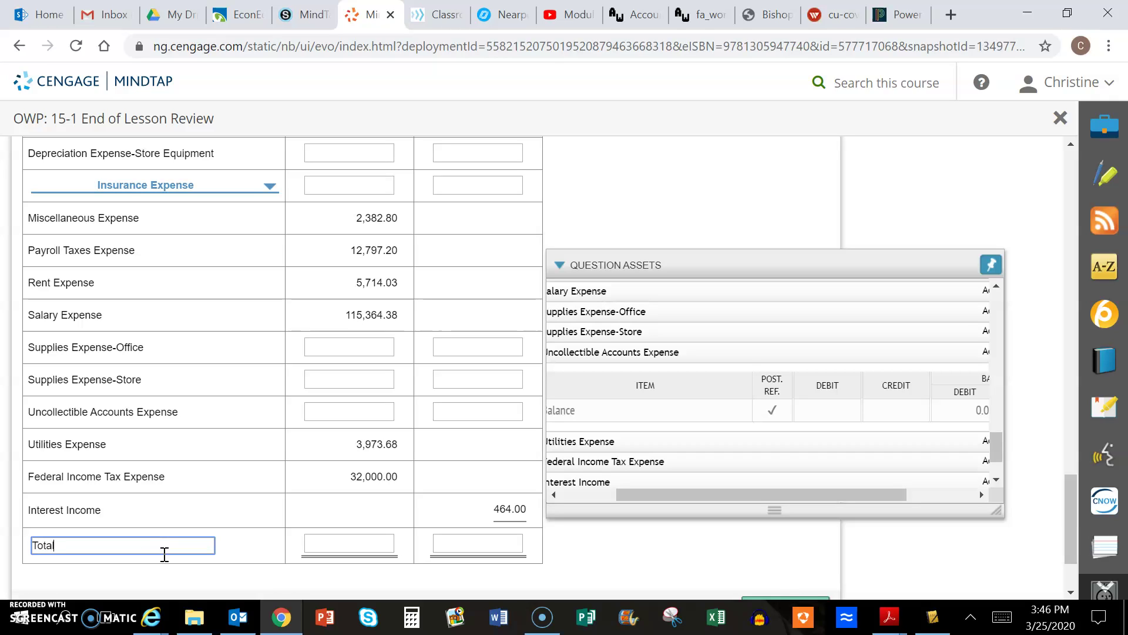
key("Tab")
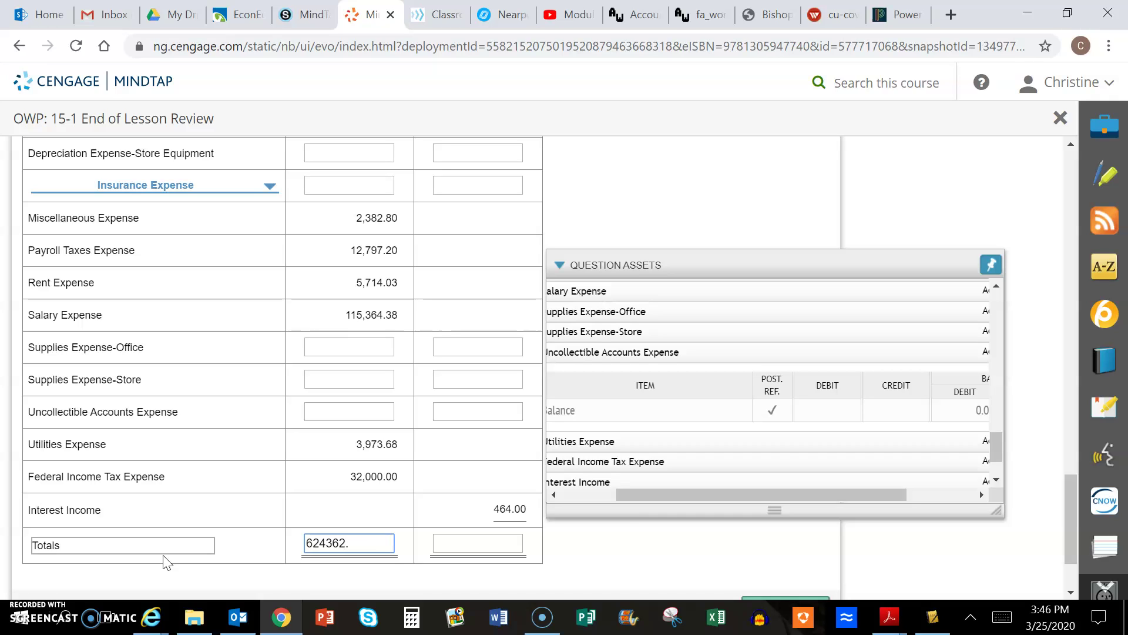
left_click(483, 541)
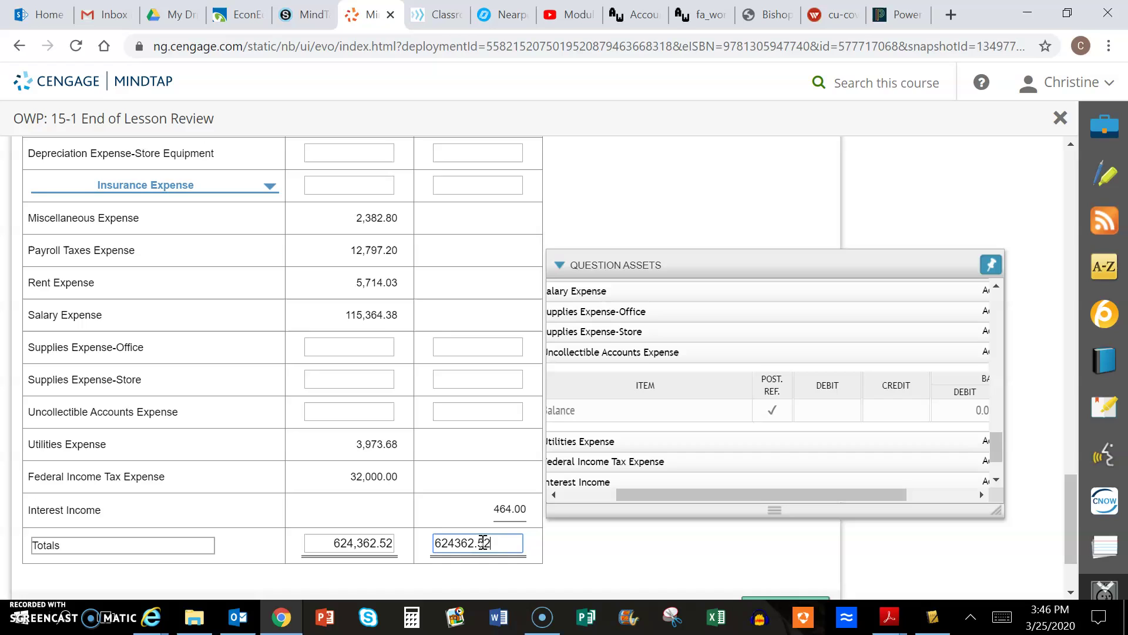
Submit the completed unadjusted trial balance for grading and advance to step 2, Journalize Adjusting Entries
left_click(567, 556)
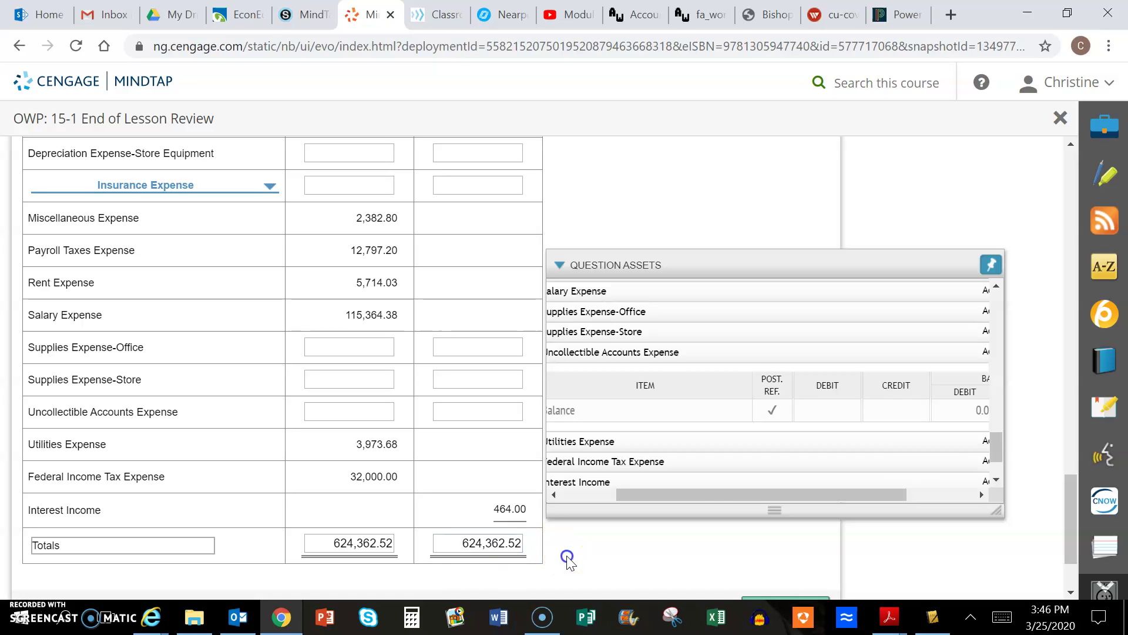
scroll(1076, 488, "down", 2)
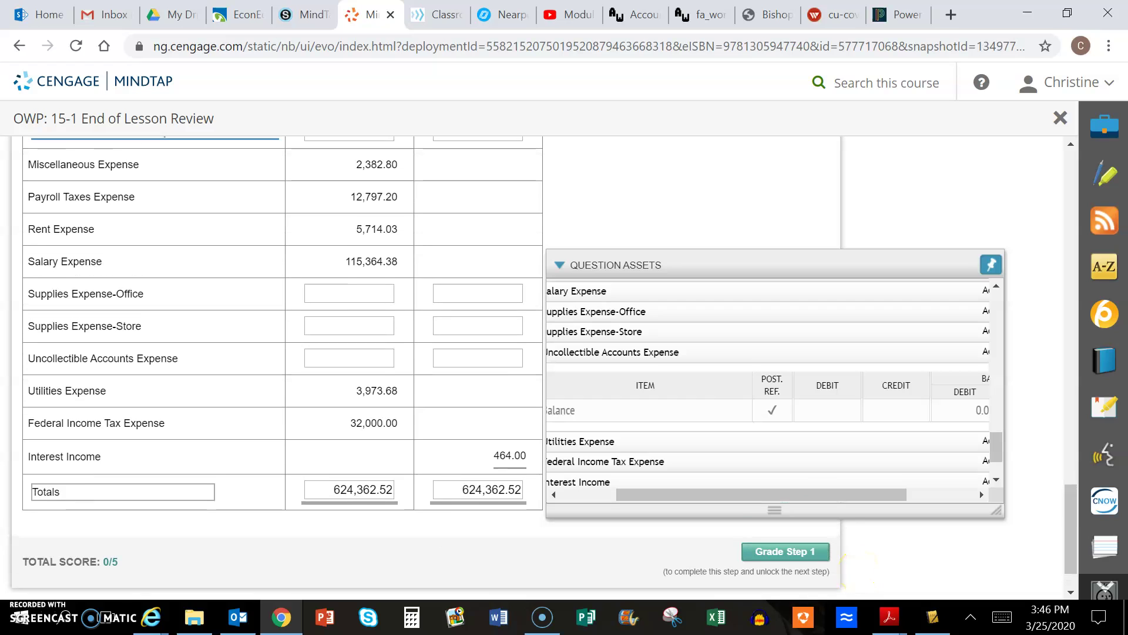
scroll(426, 365, "down", 5)
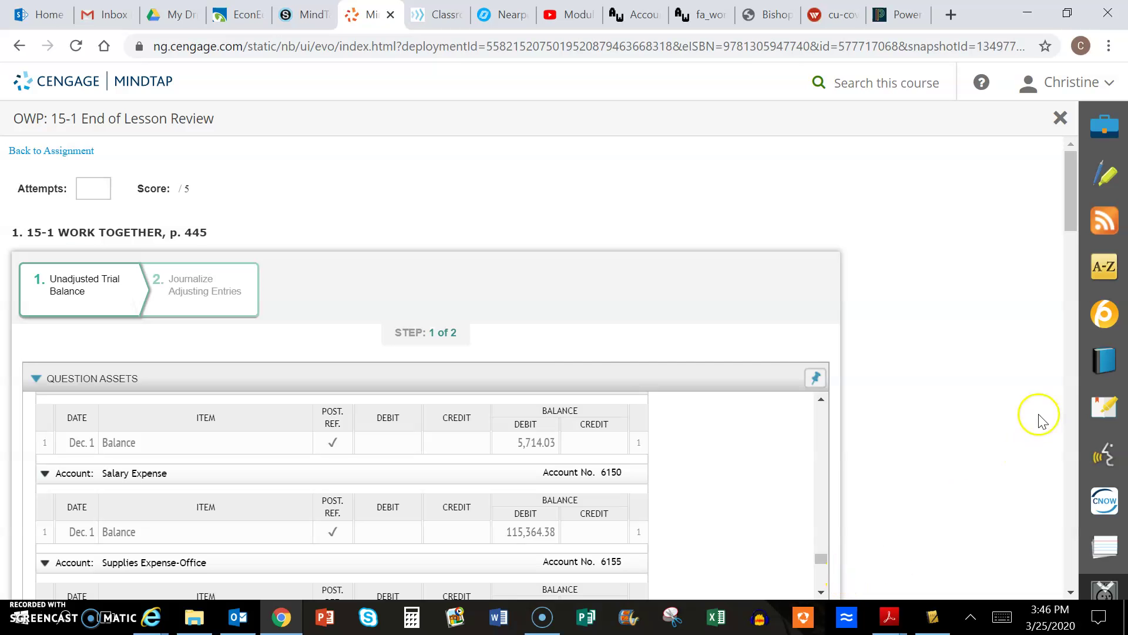
left_click_drag(1068, 176, 1121, 533)
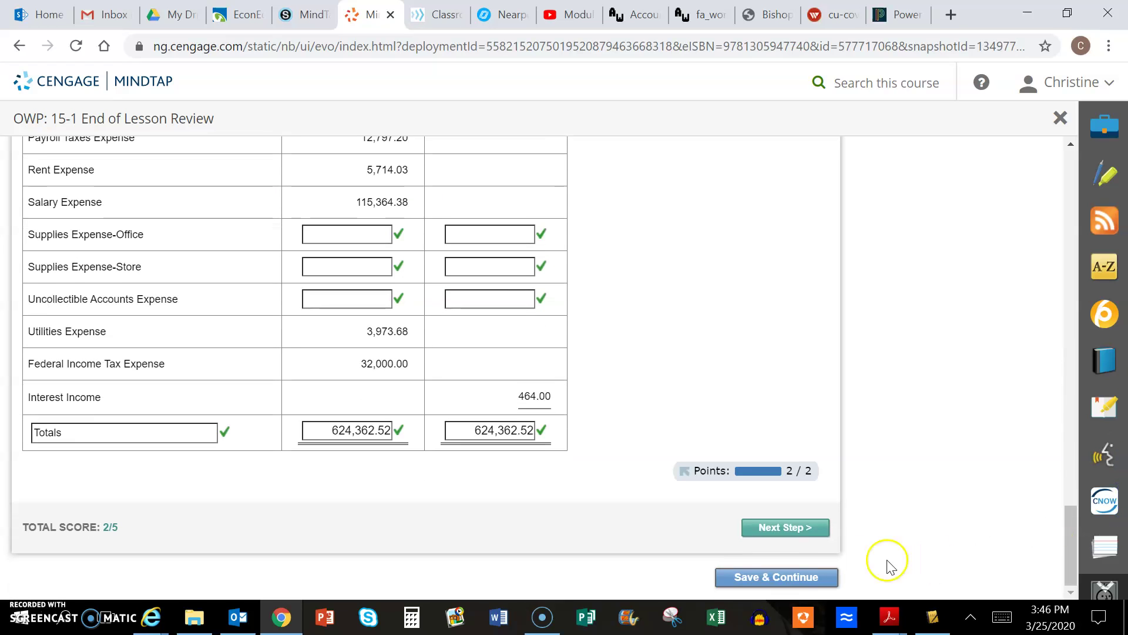
left_click(789, 530)
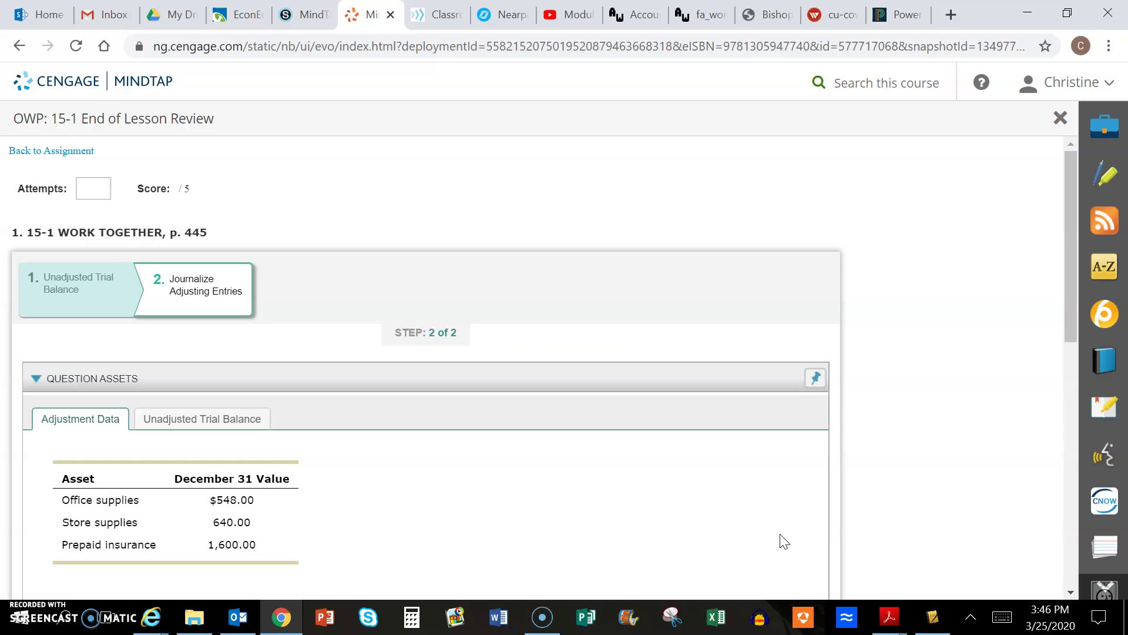
Compare the December 31 asset values in the adjustment data with the supplies and prepaid insurance balances in the unadjusted trial balance
left_click_drag(1071, 175, 1107, 276)
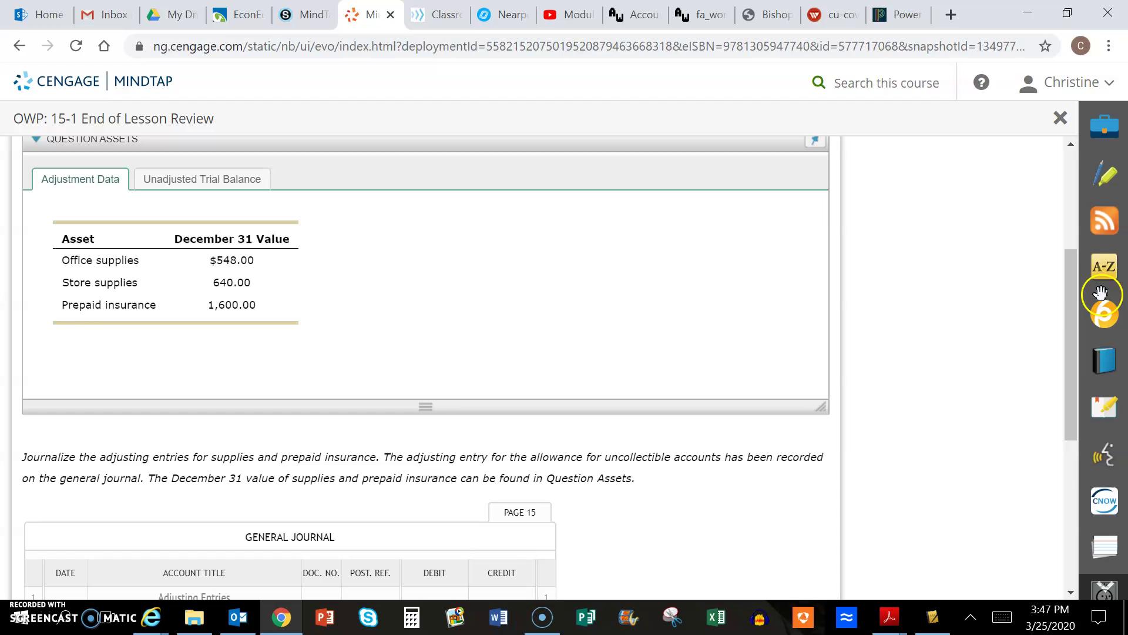
left_click_drag(1070, 260, 1097, 254)
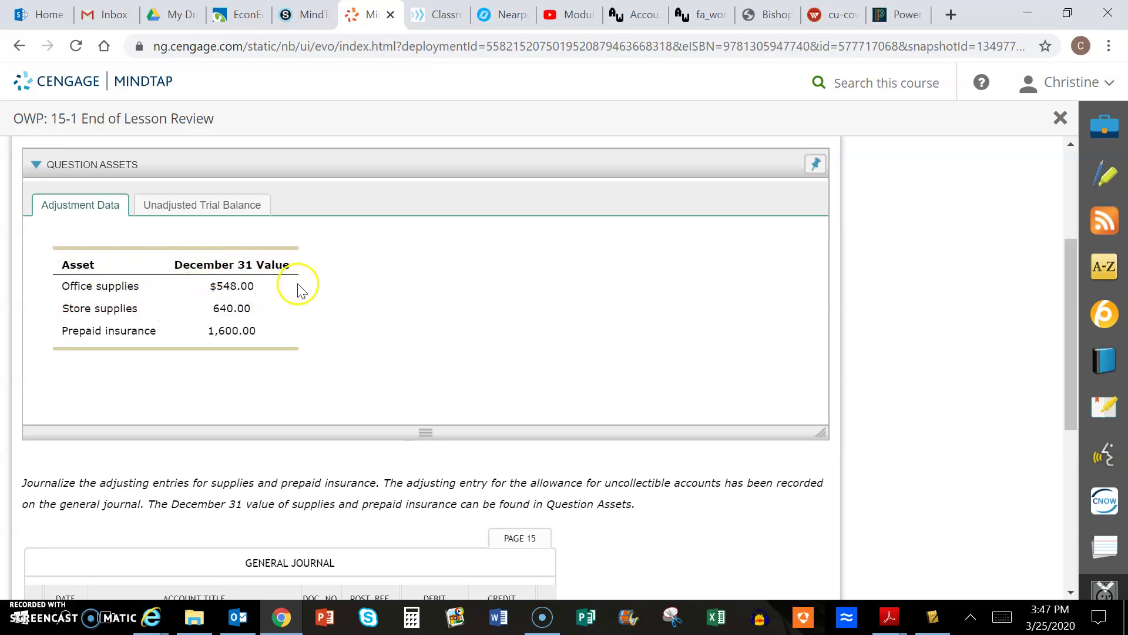
left_click(226, 209)
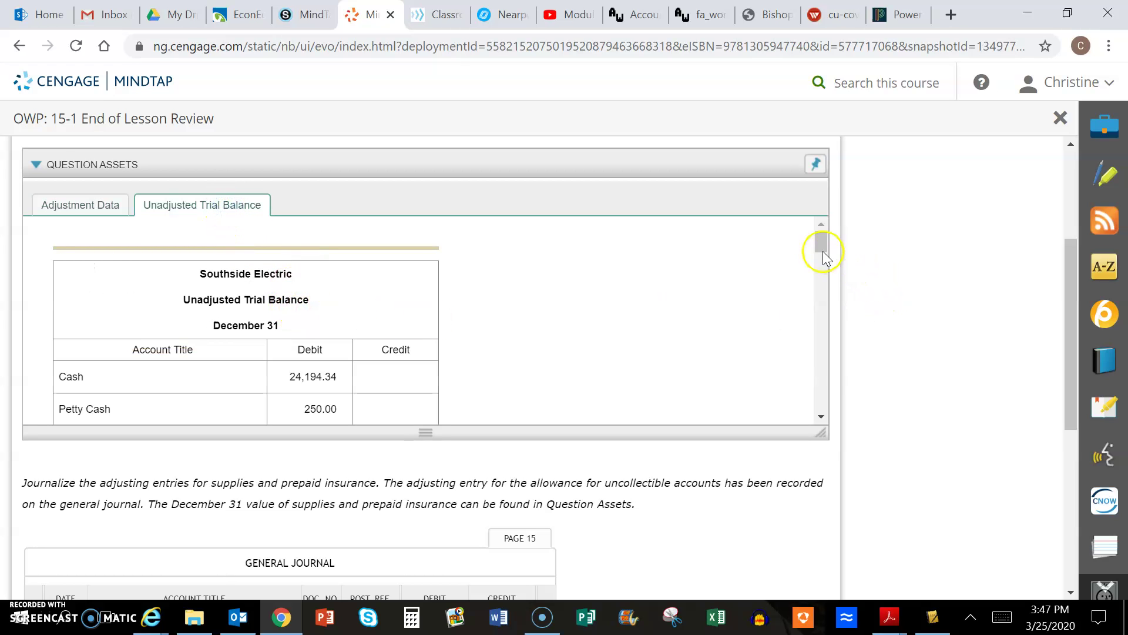
mouse_move(821, 239)
left_mouse_down()
mouse_move(821, 297)
mouse_move(824, 253)
left_mouse_up()
left_click(330, 241)
left_click(91, 205)
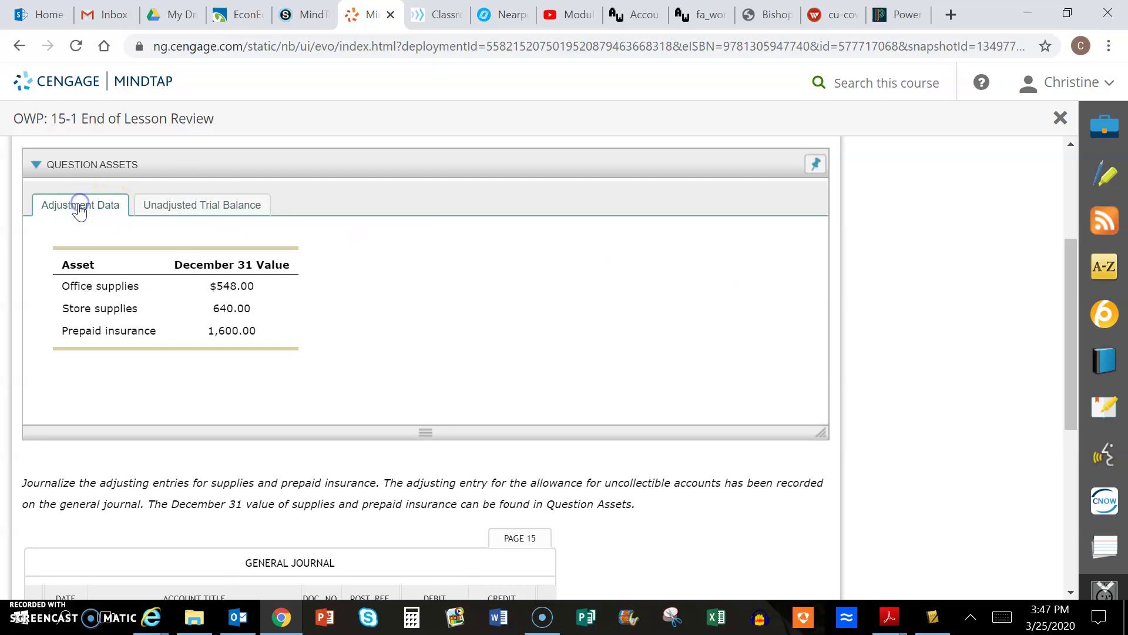
left_click(208, 206)
left_click_drag(821, 242, 834, 266)
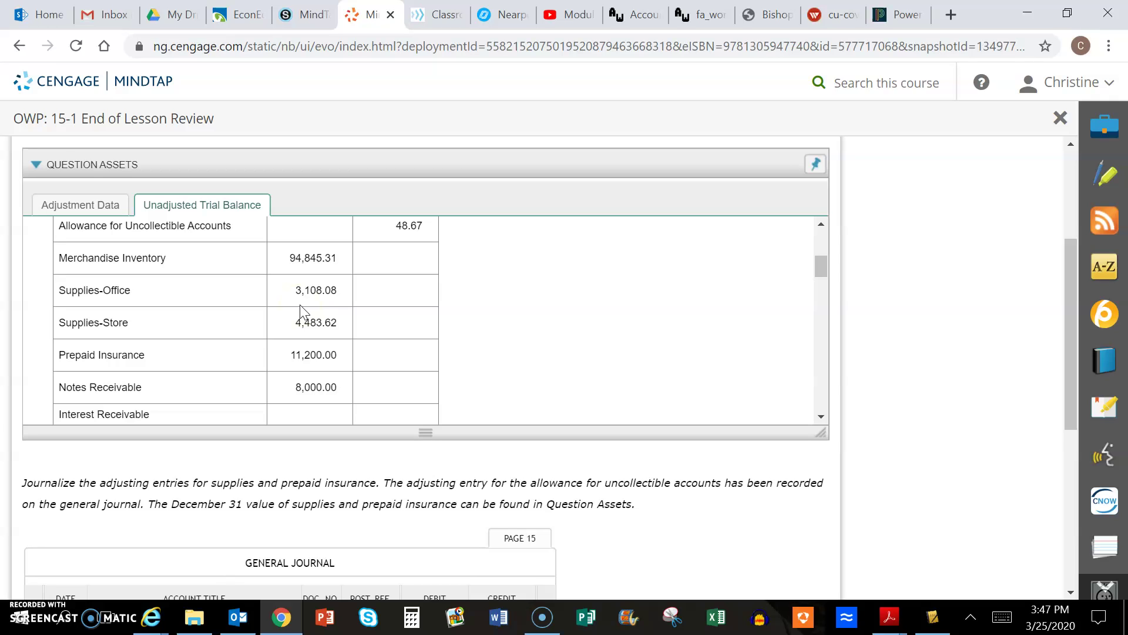
Switch to Calculator and work out the office supplies adjustment by subtracting the December 31 value, 548, from the trial balance amount, 3,108.08
left_click(412, 617)
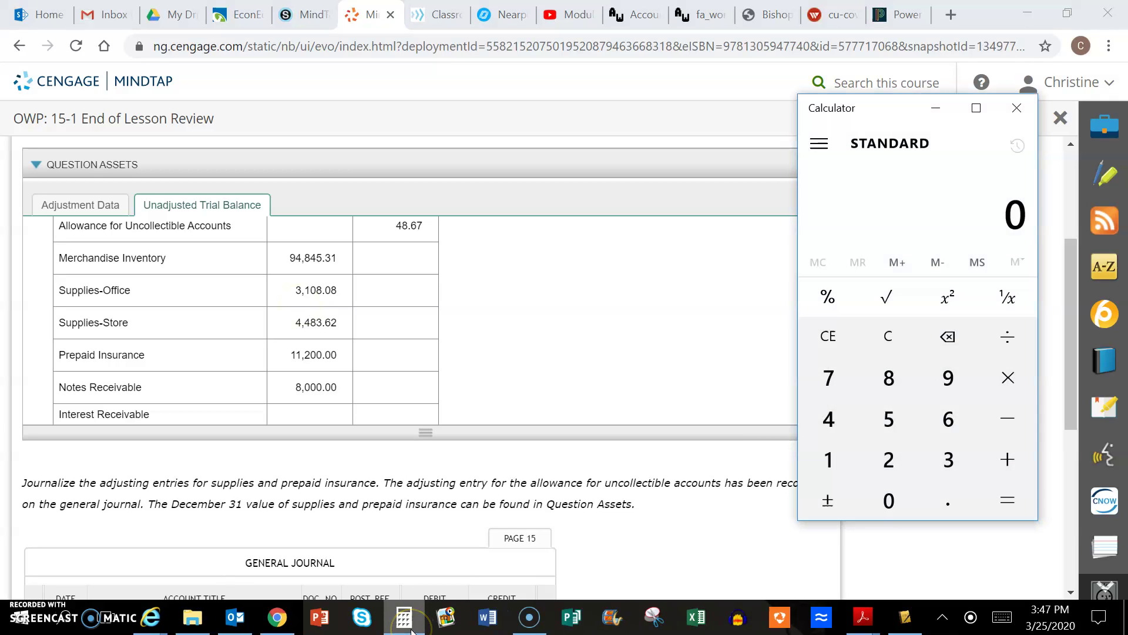
type("3,108")
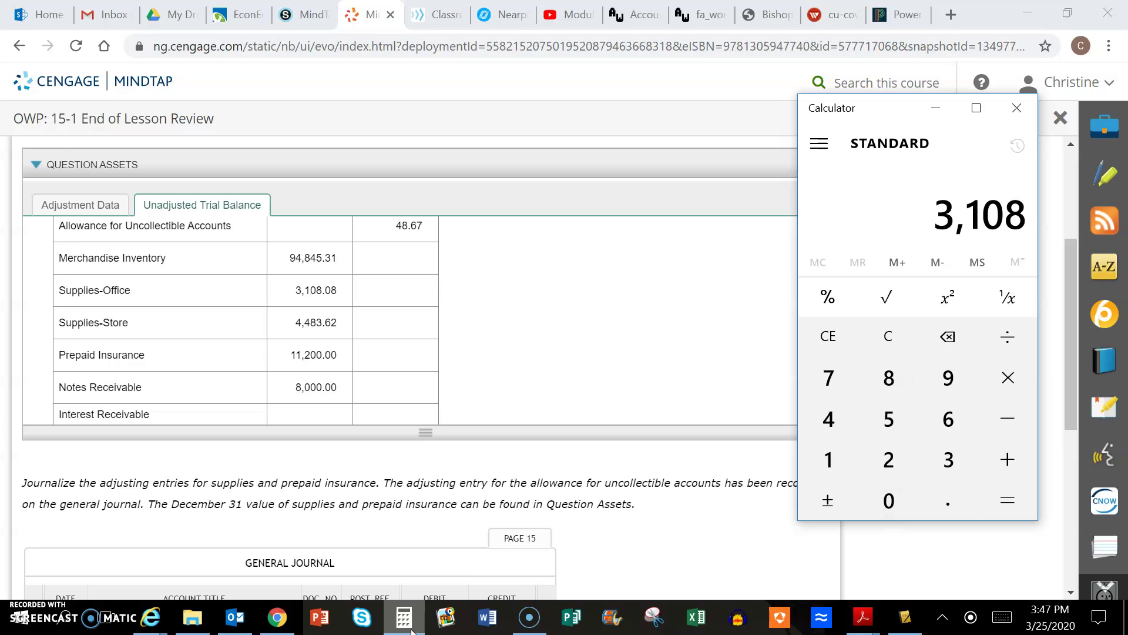
type(".08")
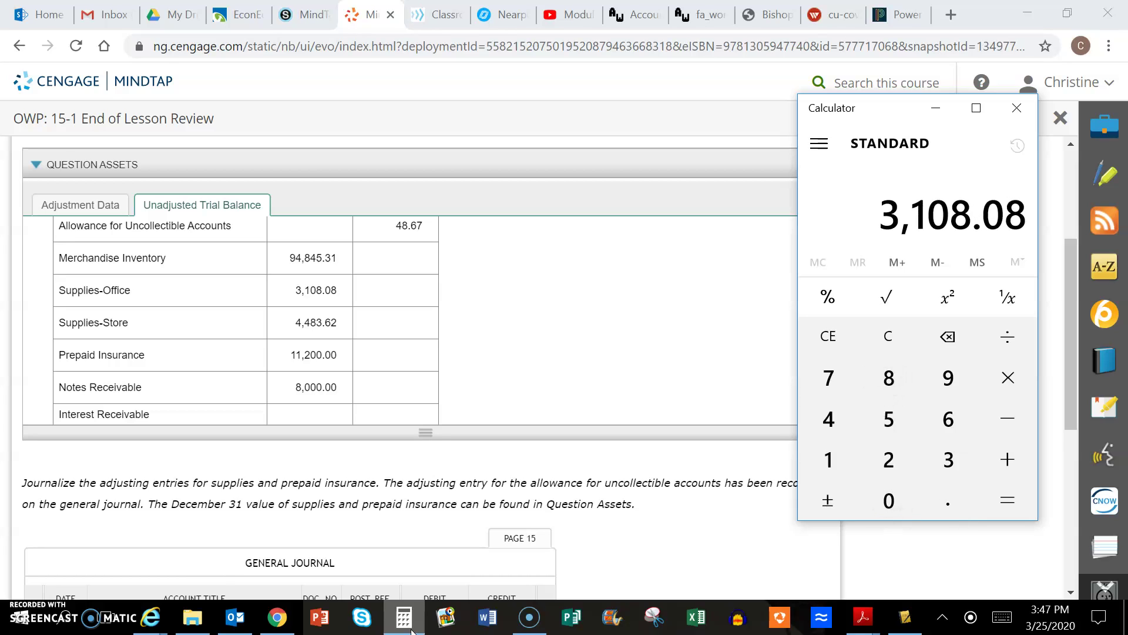
key("minus")
left_click(411, 628)
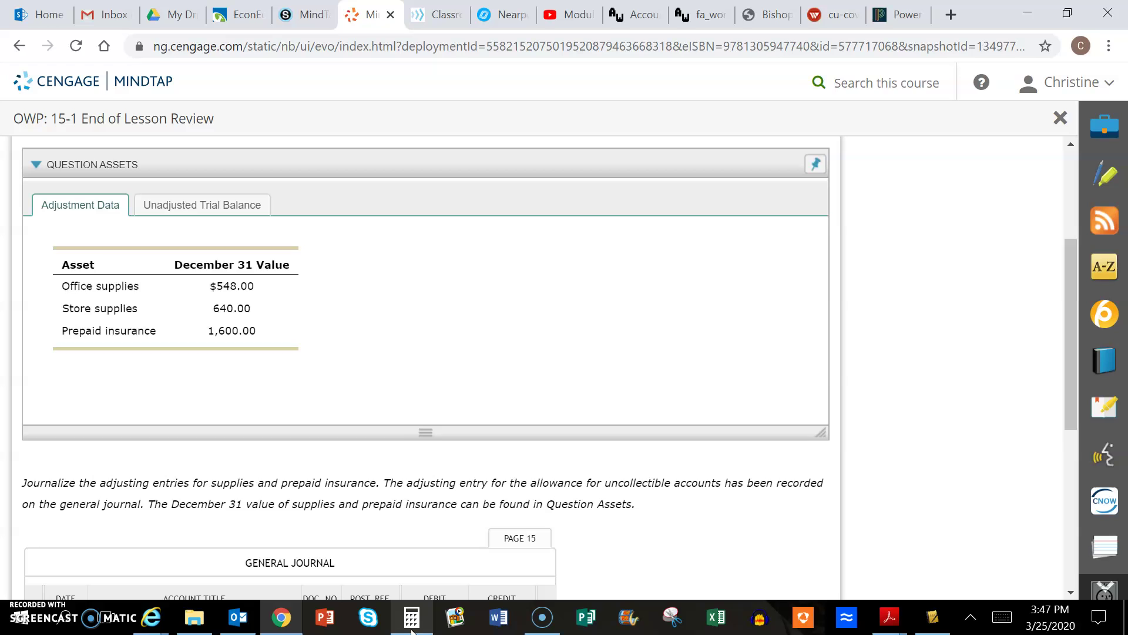
left_click(411, 627)
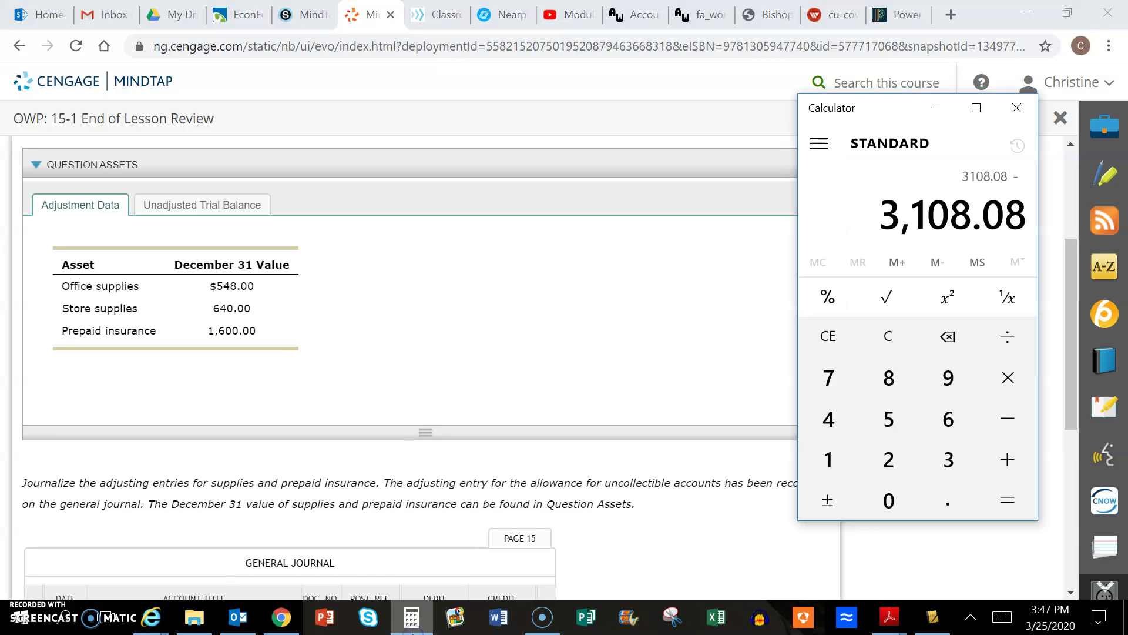
type("54")
left_click(888, 377)
left_click(1007, 500)
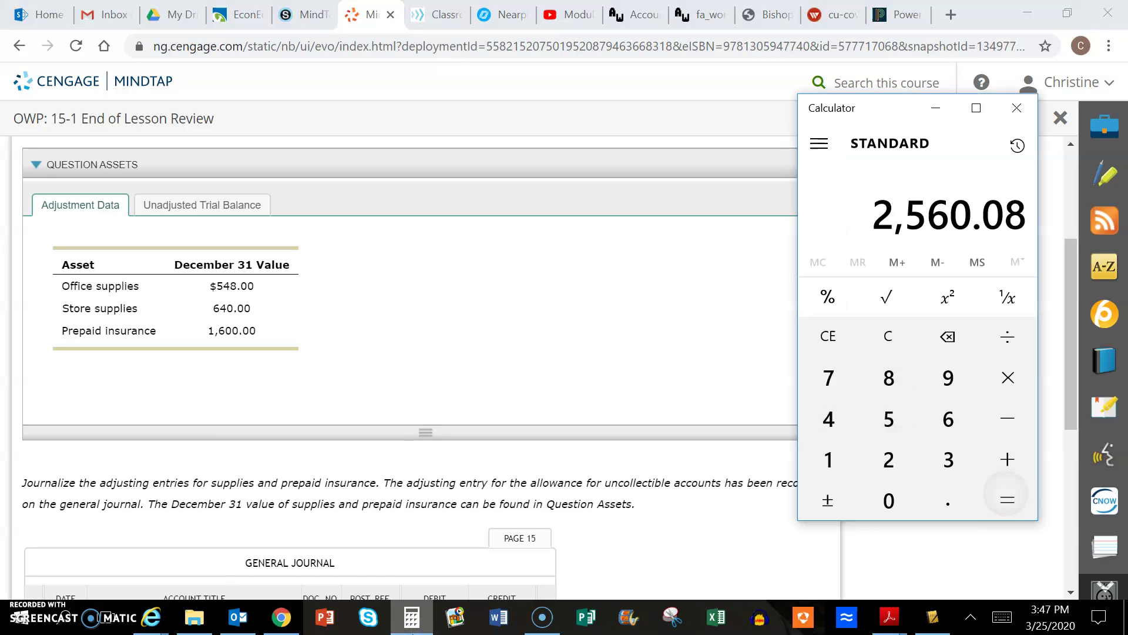
Look up the Supplies-Store trial balance amount and calculate its adjustment as 4,483.62 minus the December 31 value of 640
left_click(329, 628)
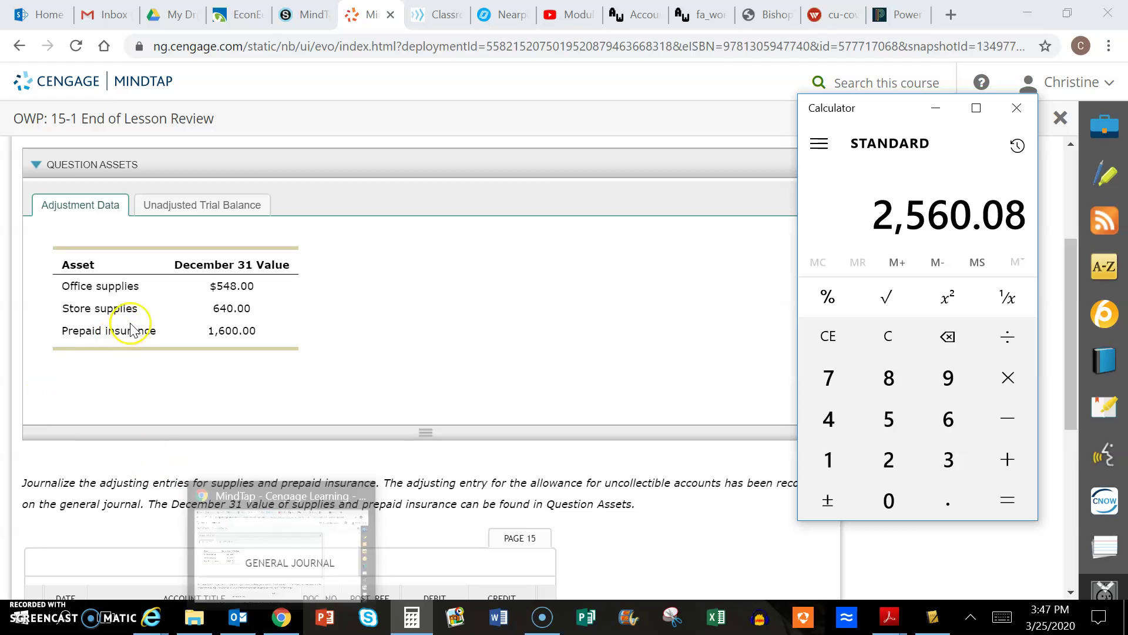
left_click(213, 206)
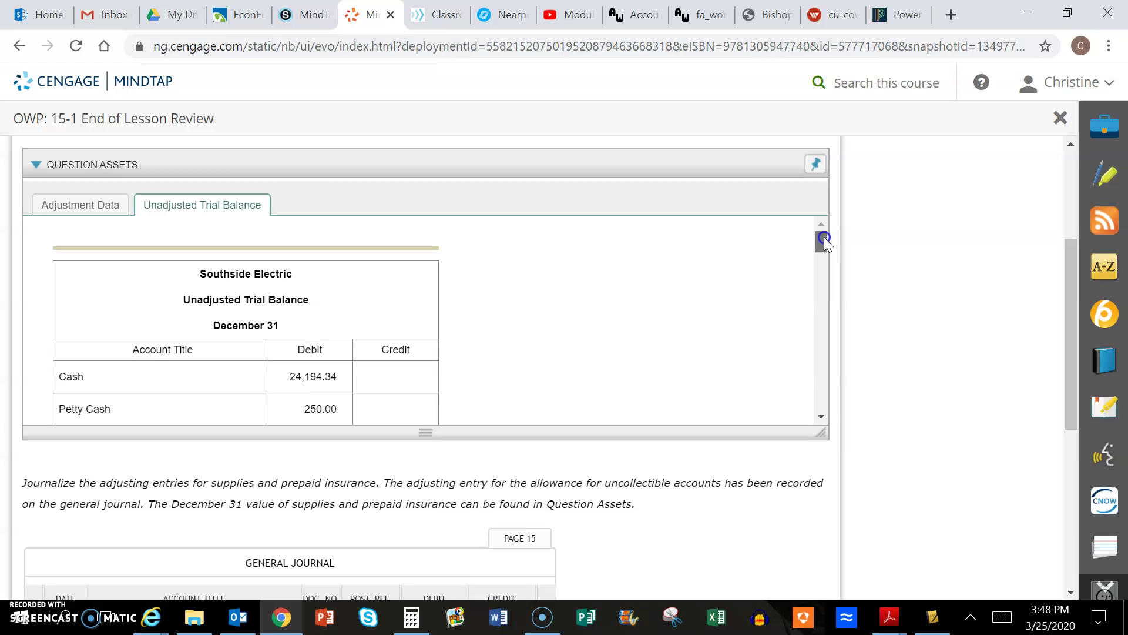
left_click_drag(824, 238, 836, 254)
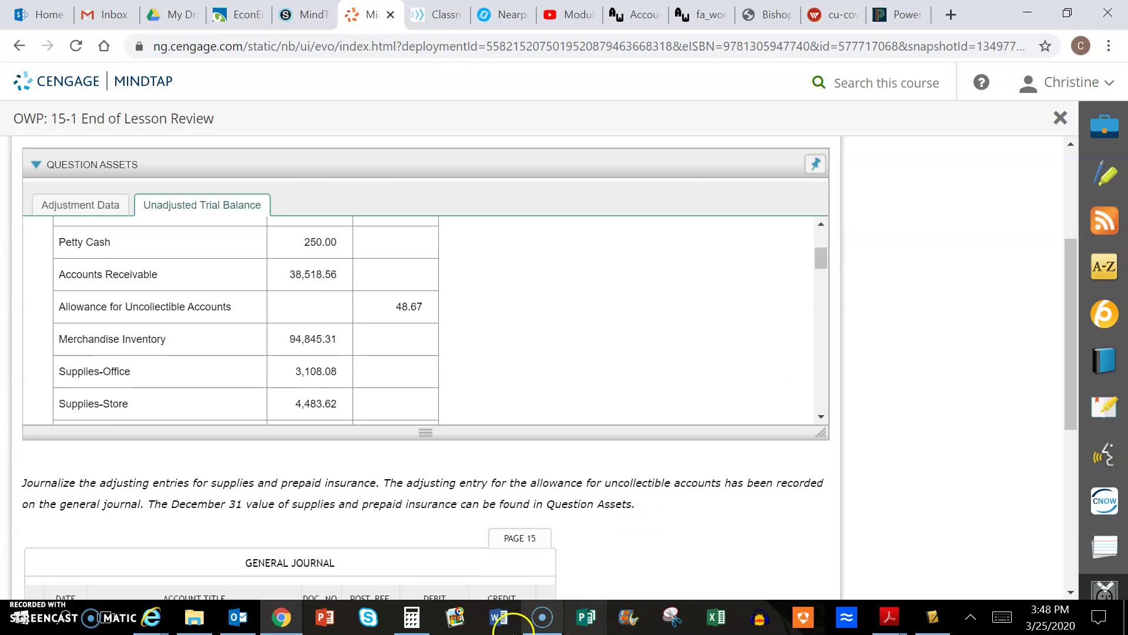
left_click(412, 620)
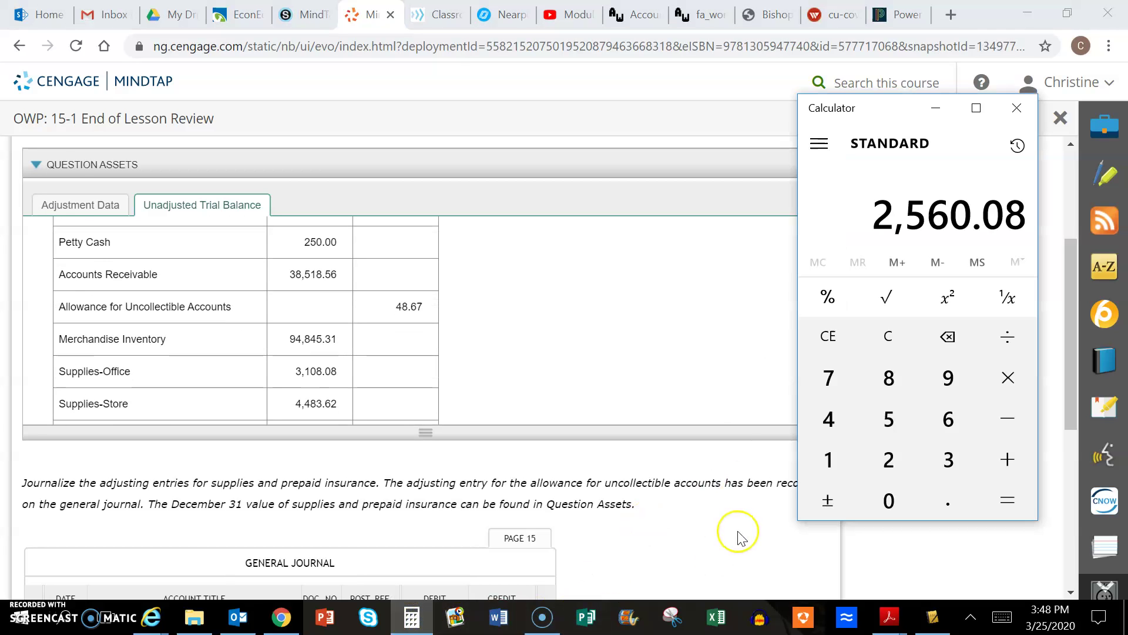
type("4,483")
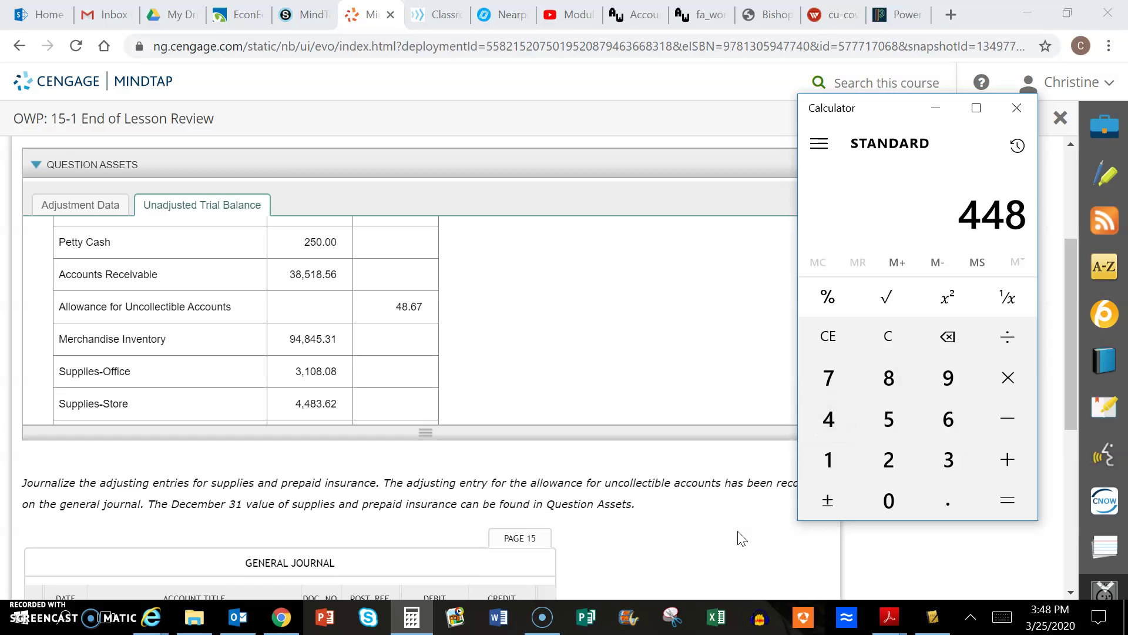
type(".62")
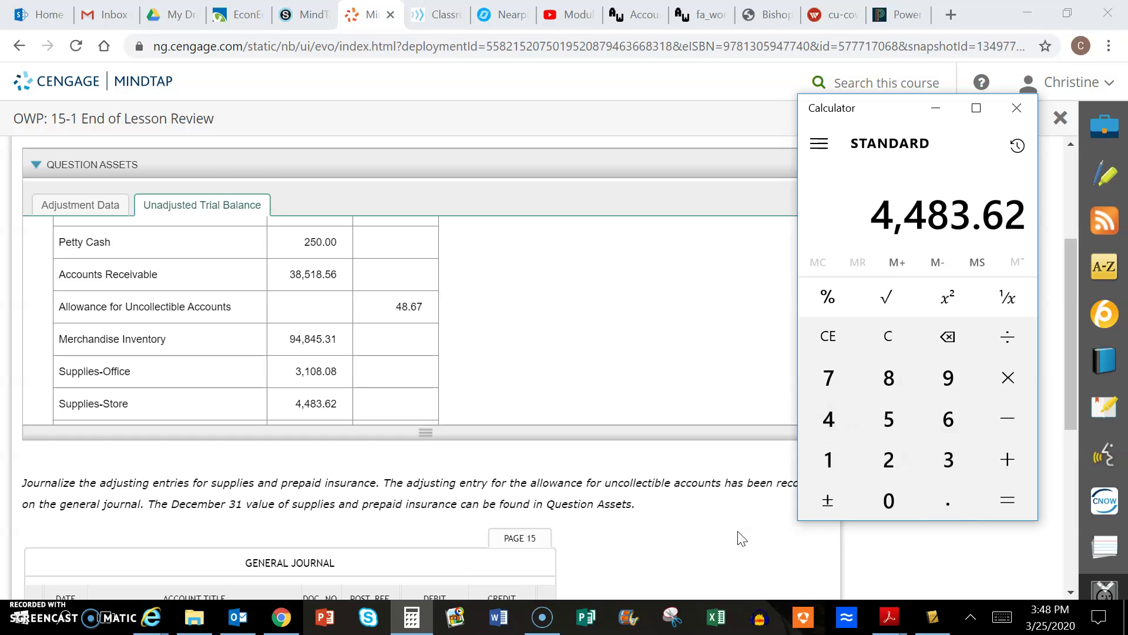
key("minus")
left_click(80, 205)
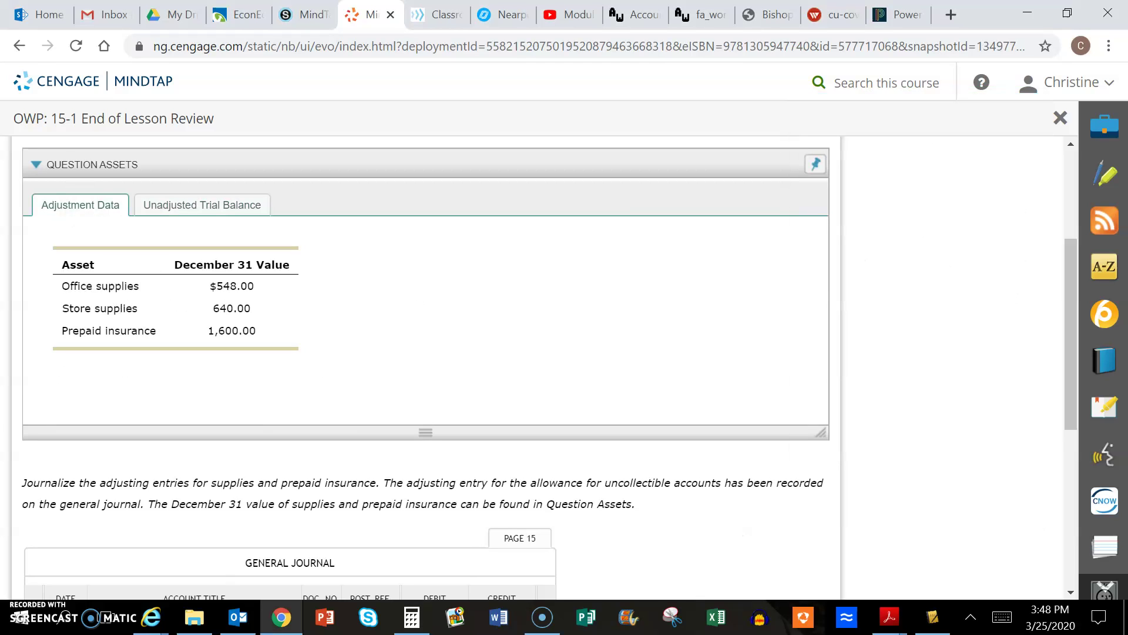
key("alt+Tab")
type("6")
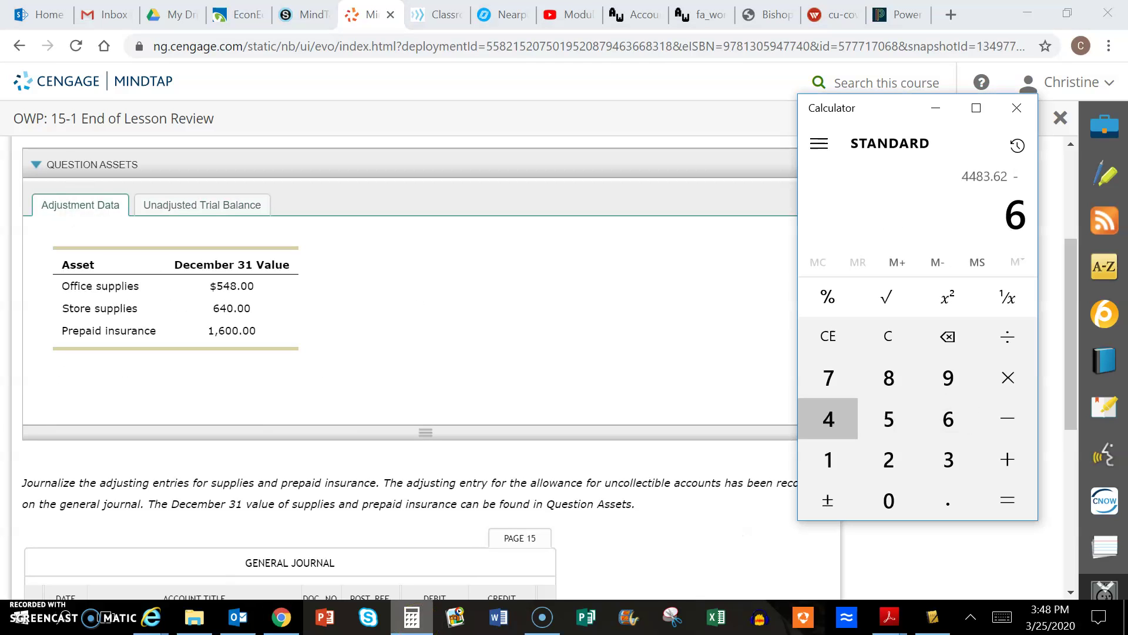
type("40")
key("Return")
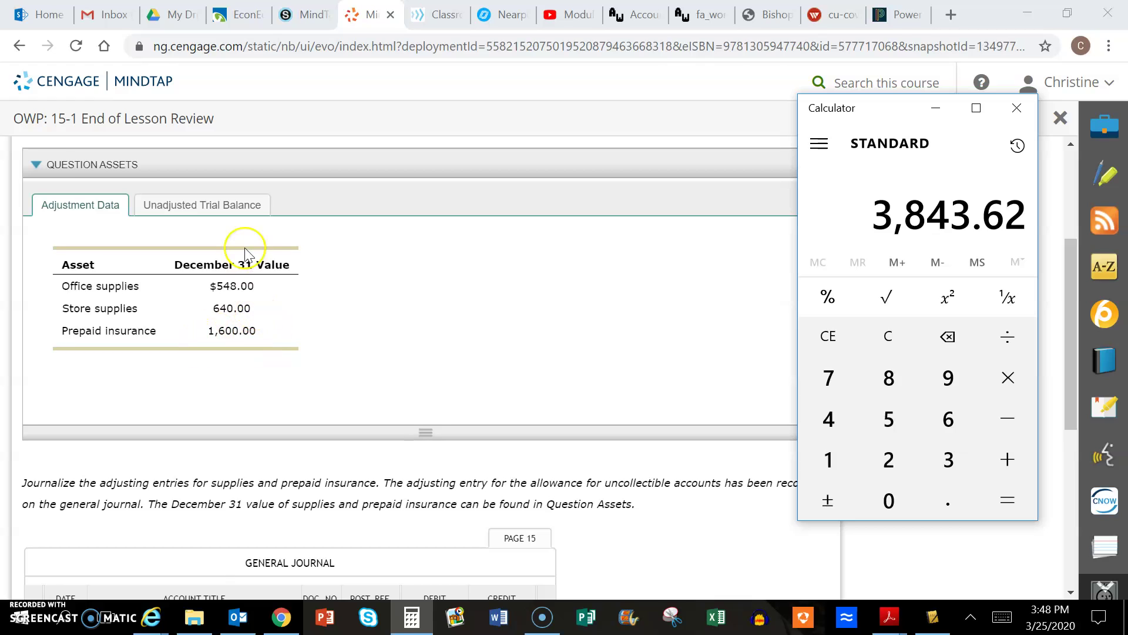
Look up the Prepaid Insurance trial balance amount, calculate its adjustment as 11,200 minus 1,600, and close the calculator
left_click(234, 203)
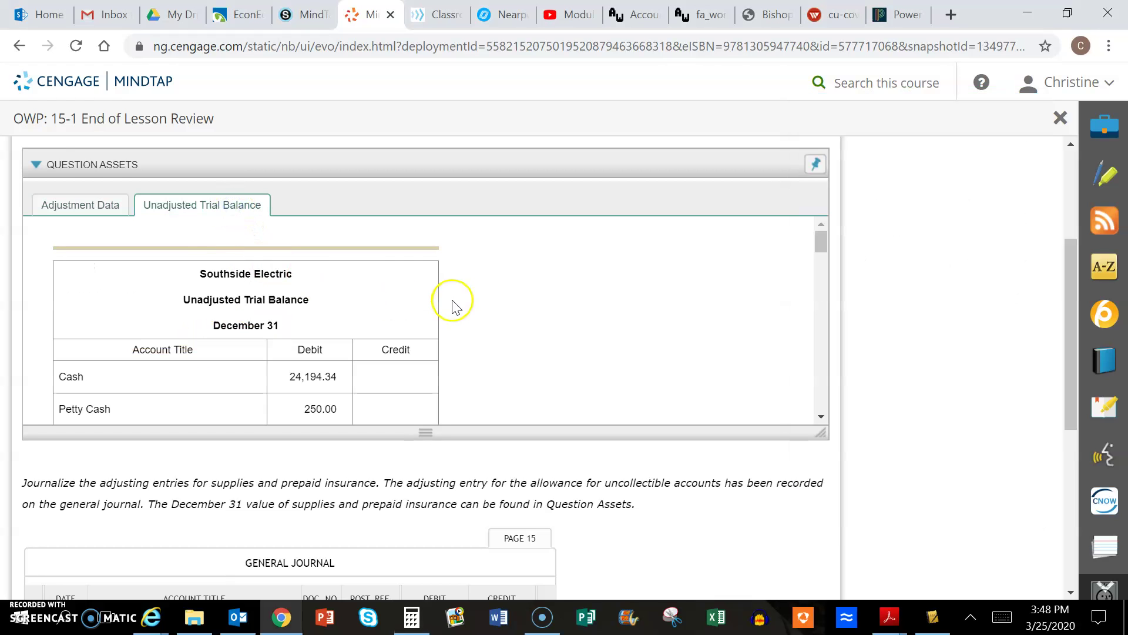
scroll(452, 305, "down", 4)
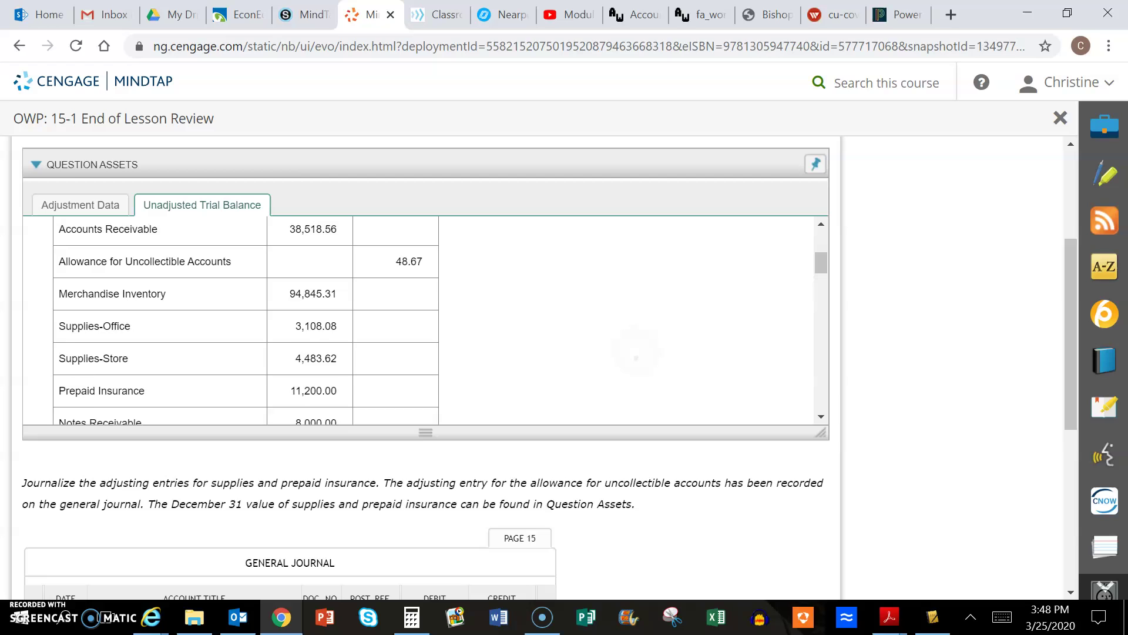
scroll(636, 356, "down", 1)
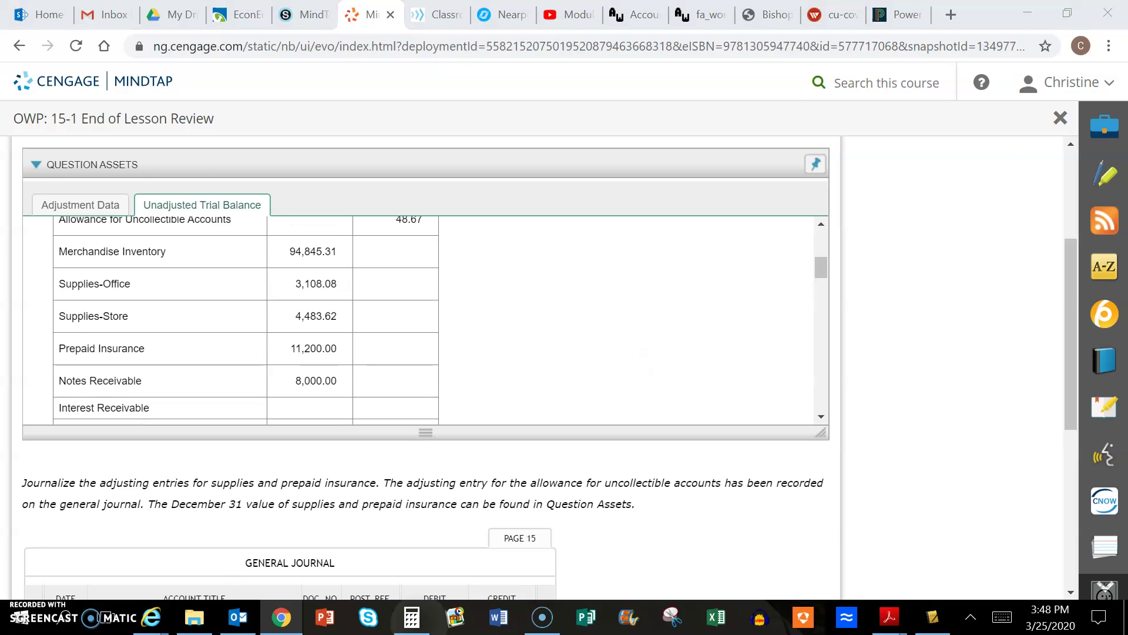
left_click(411, 616)
left_click(80, 205)
key("alt+Tab")
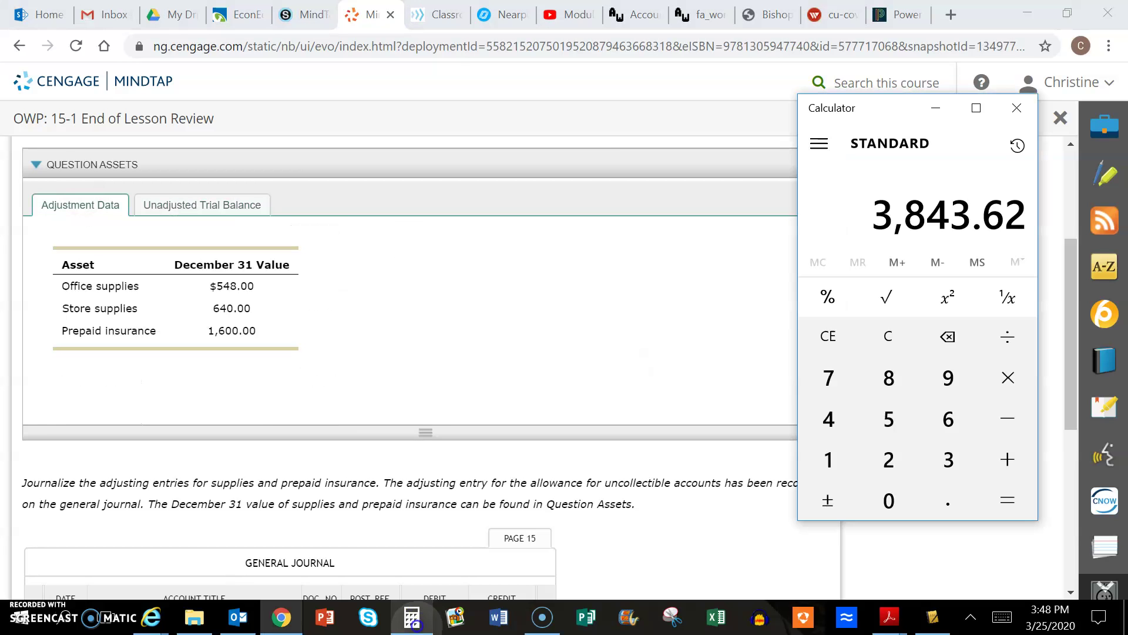
type("11200 - ")
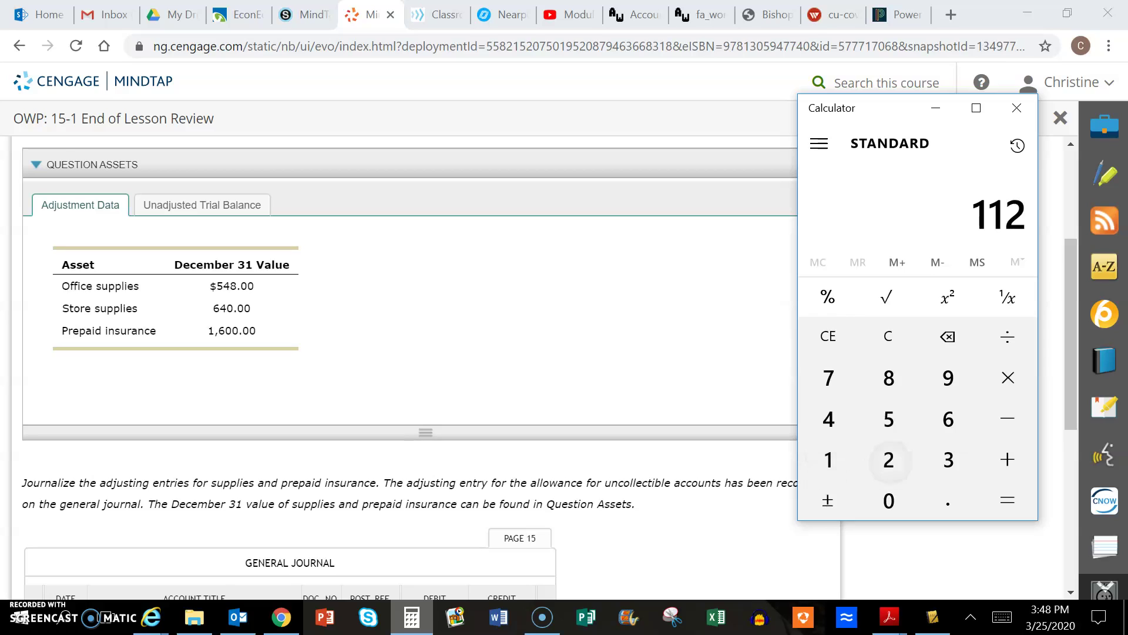
type("1,600")
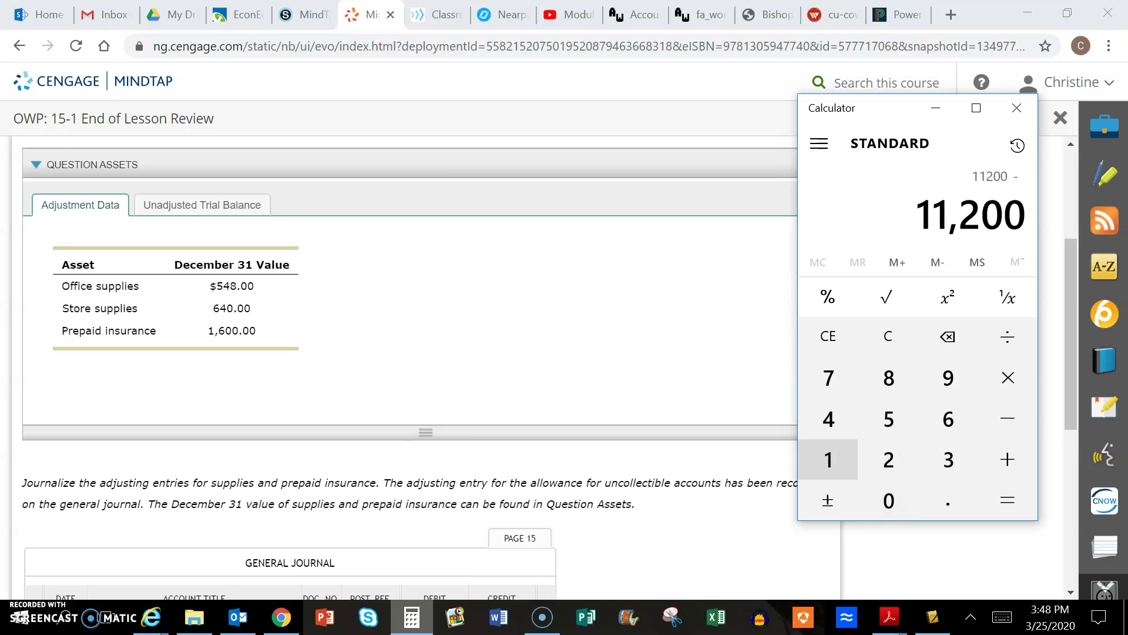
key("Return")
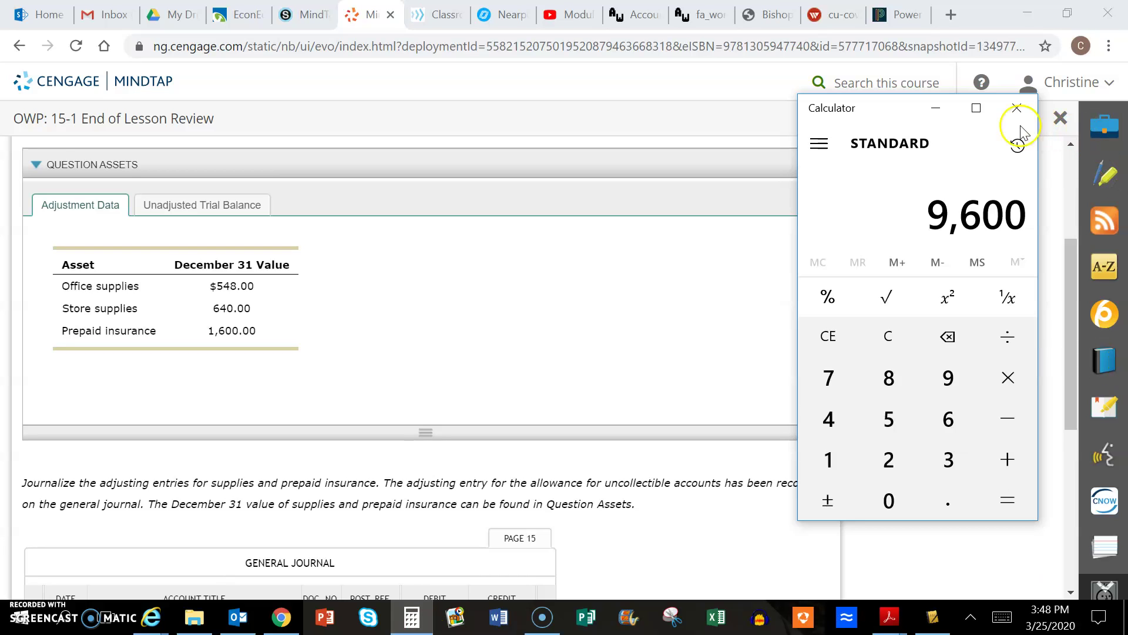
left_click(1011, 107)
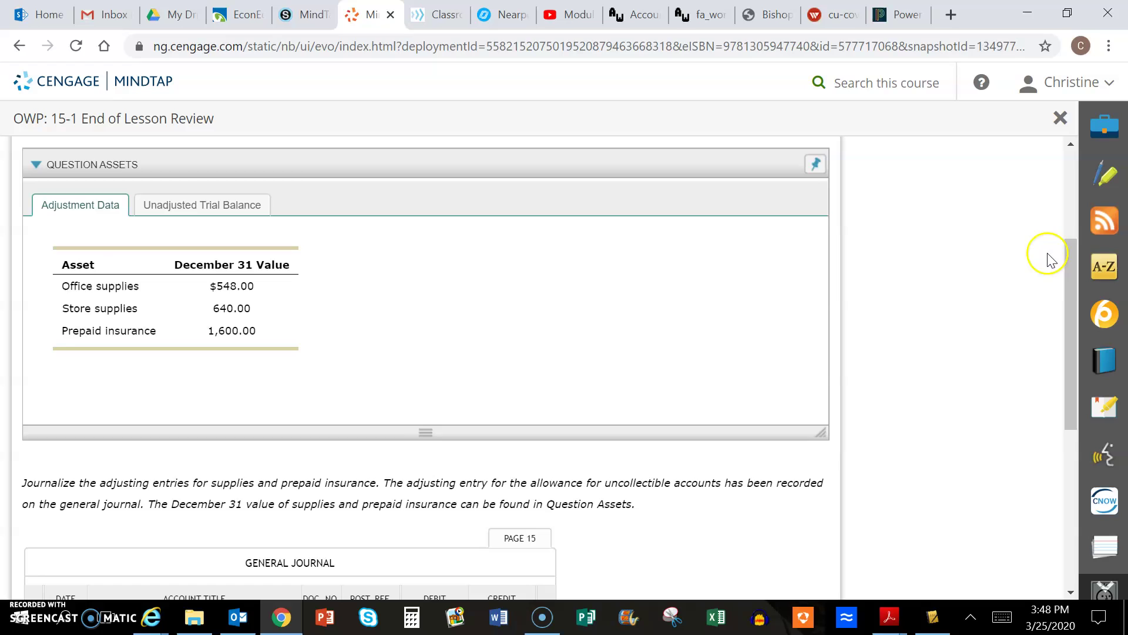
Enter line 4 of the general journal with date 31, Supplies Expense-Office and a debit of 2,560.08
left_click_drag(1075, 245, 1081, 347)
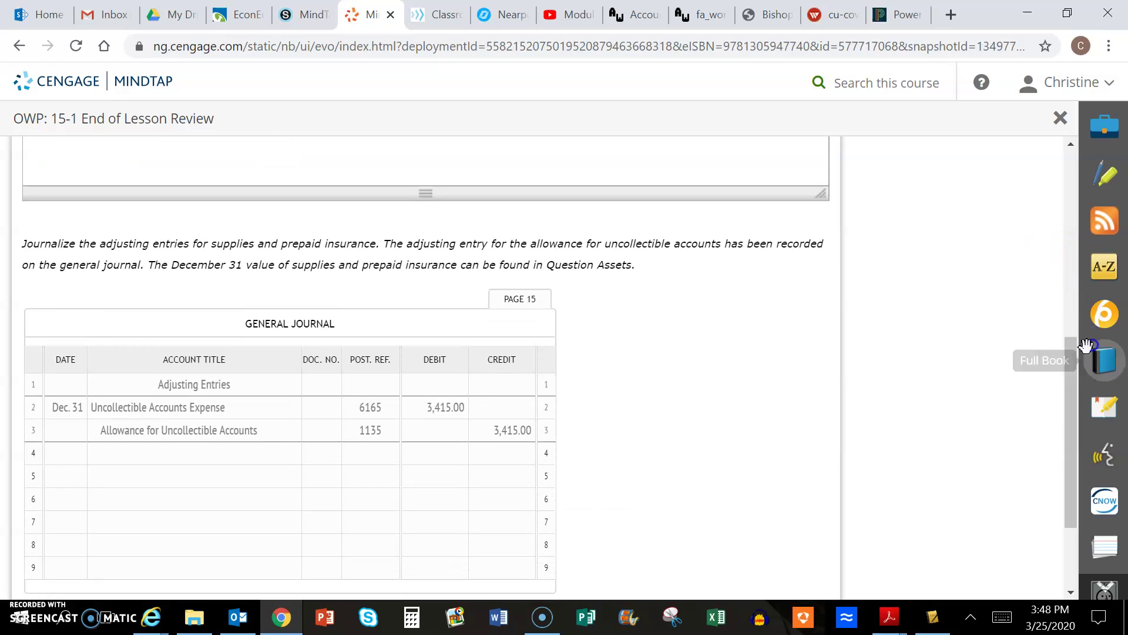
left_click(63, 453)
type("31")
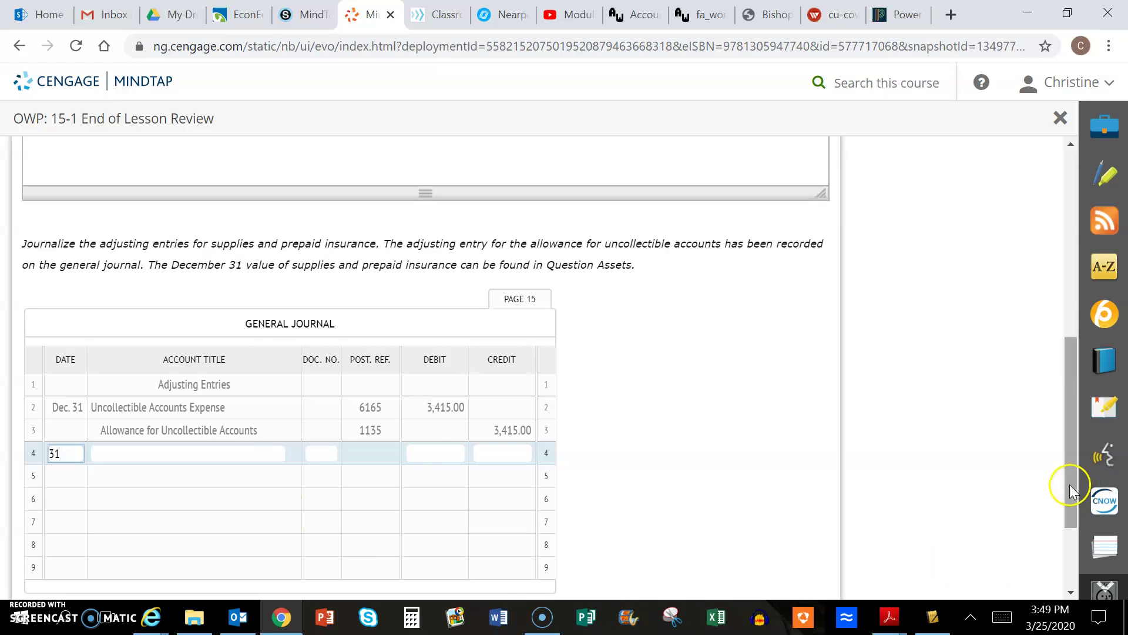
left_click_drag(1071, 486, 1080, 545)
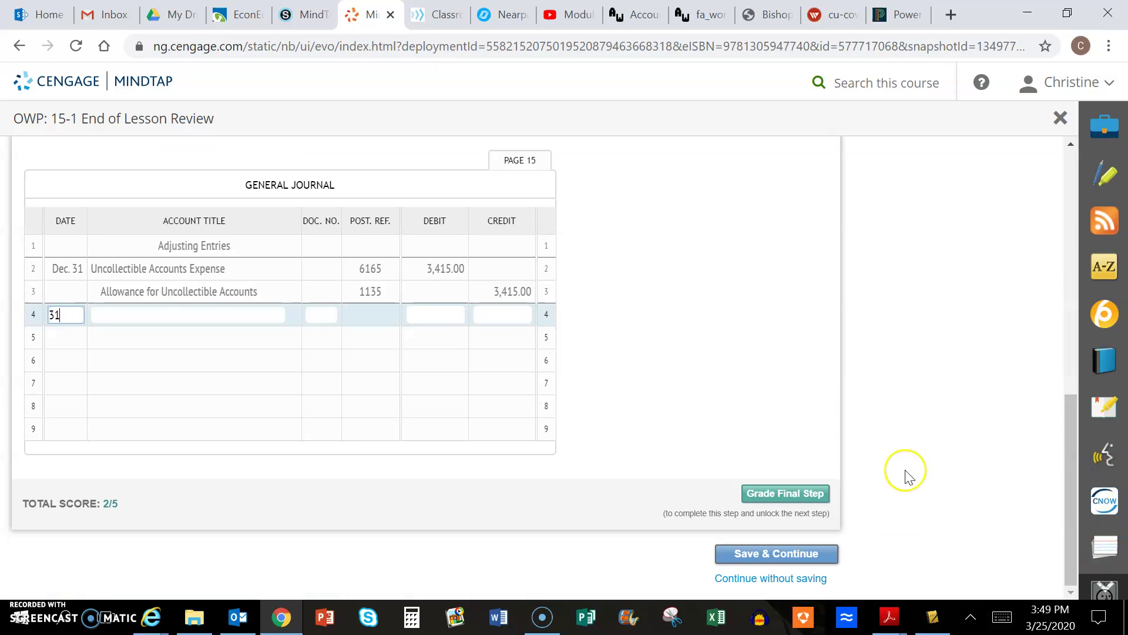
left_click(145, 313)
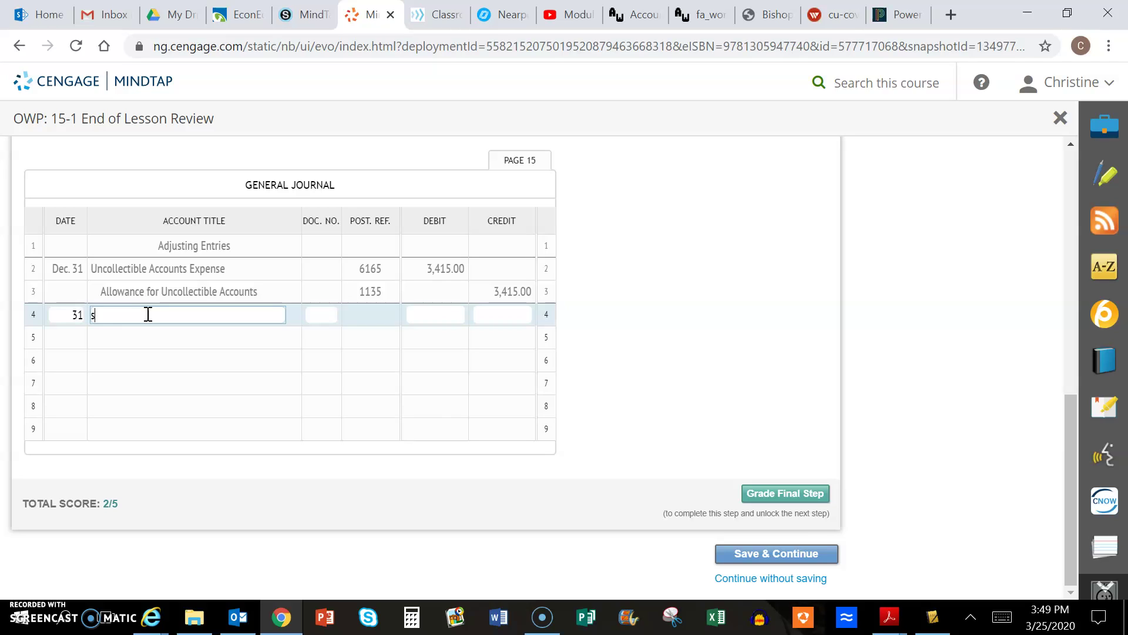
type("supplies expense - office")
key("Tab")
key("Tab")
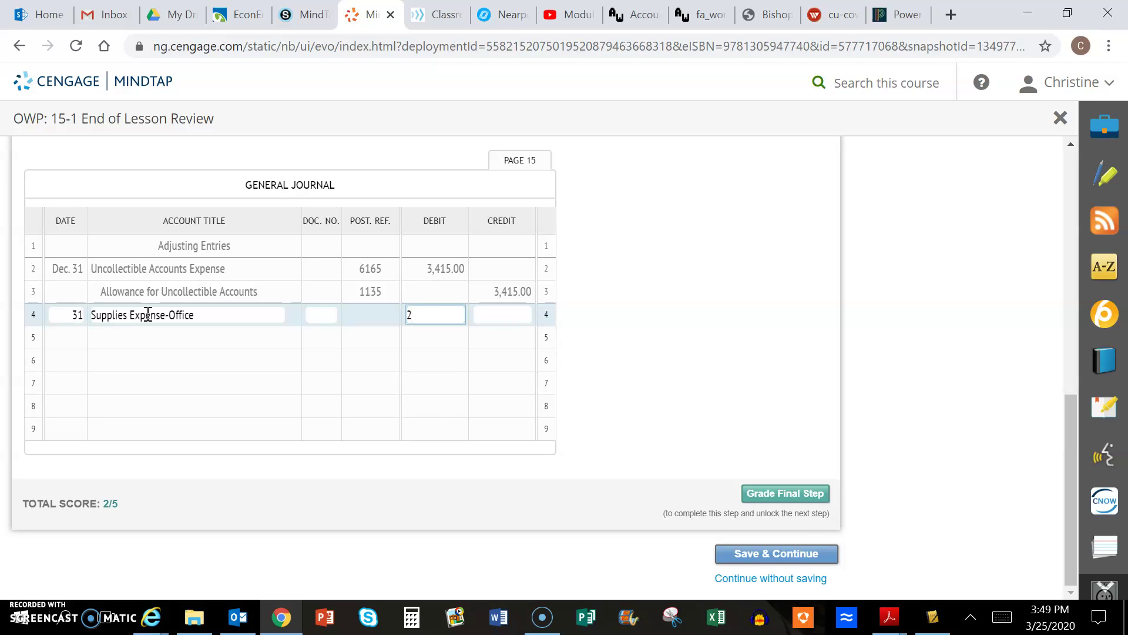
type("2560.08")
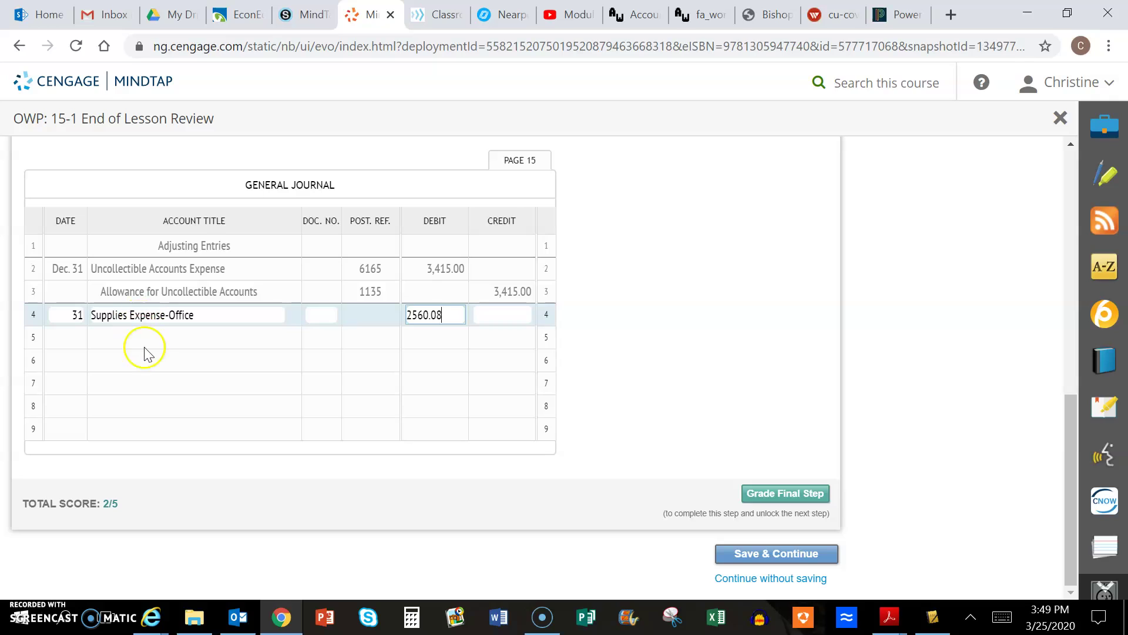
Enter Supplies-Office on journal line 5 with a credit of 2,560.08
left_click(144, 338)
type("su")
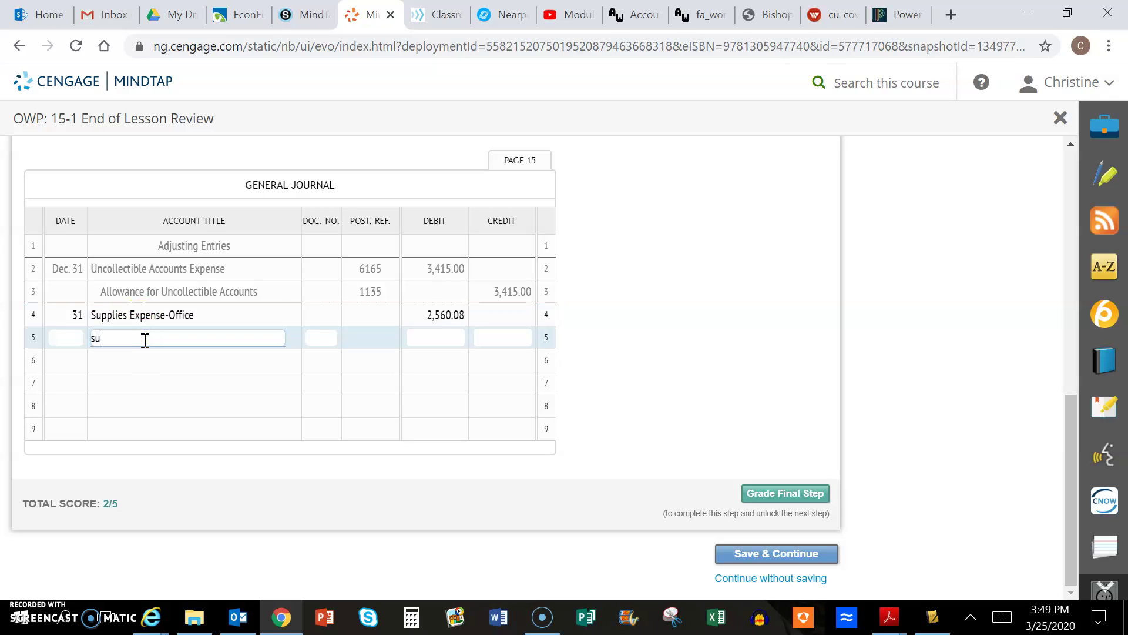
type("pplies -office")
key("Tab")
key("Tab")
key("Tab")
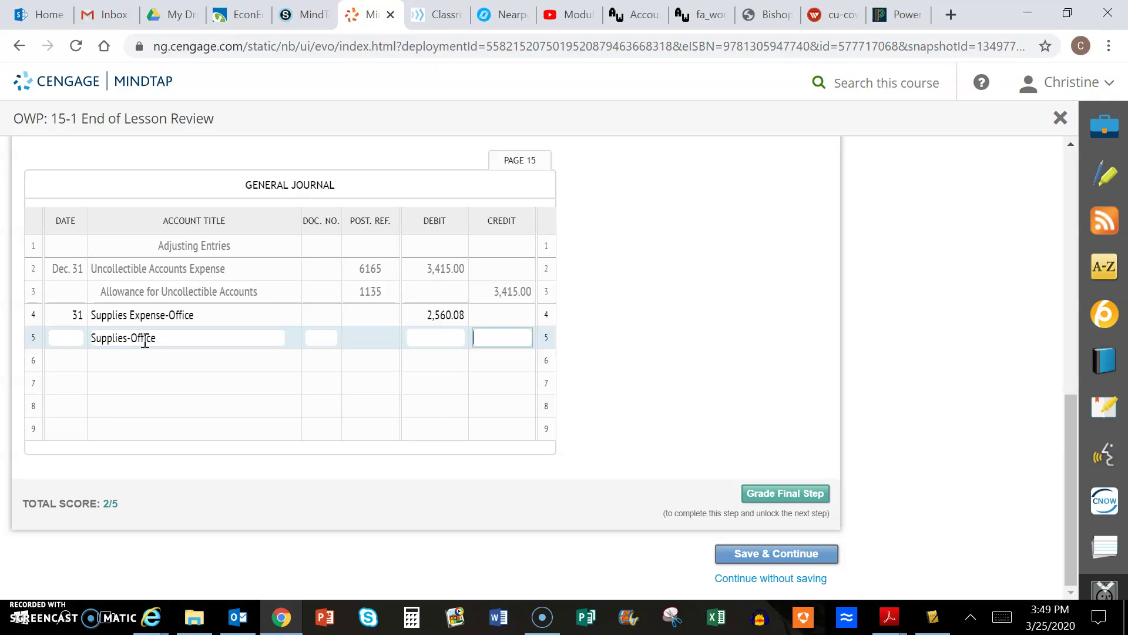
type("2560.08")
Date journal line 6 as 31 and copy the Supplies Expense-Office account title from line 4 into it
left_click(66, 360)
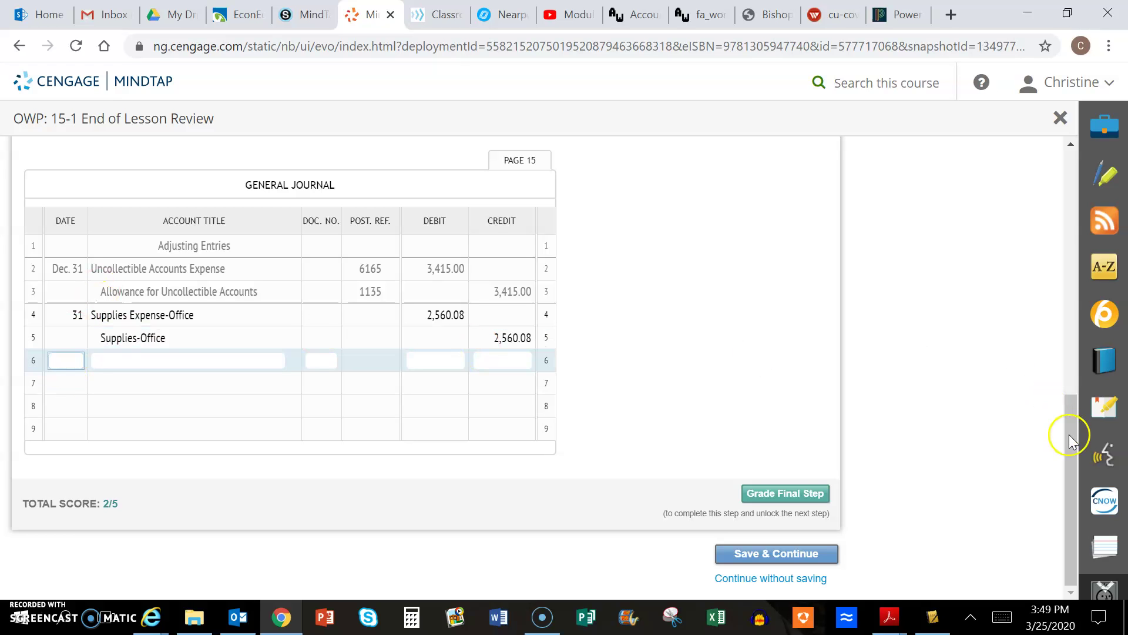
left_click_drag(1070, 434, 1094, 414)
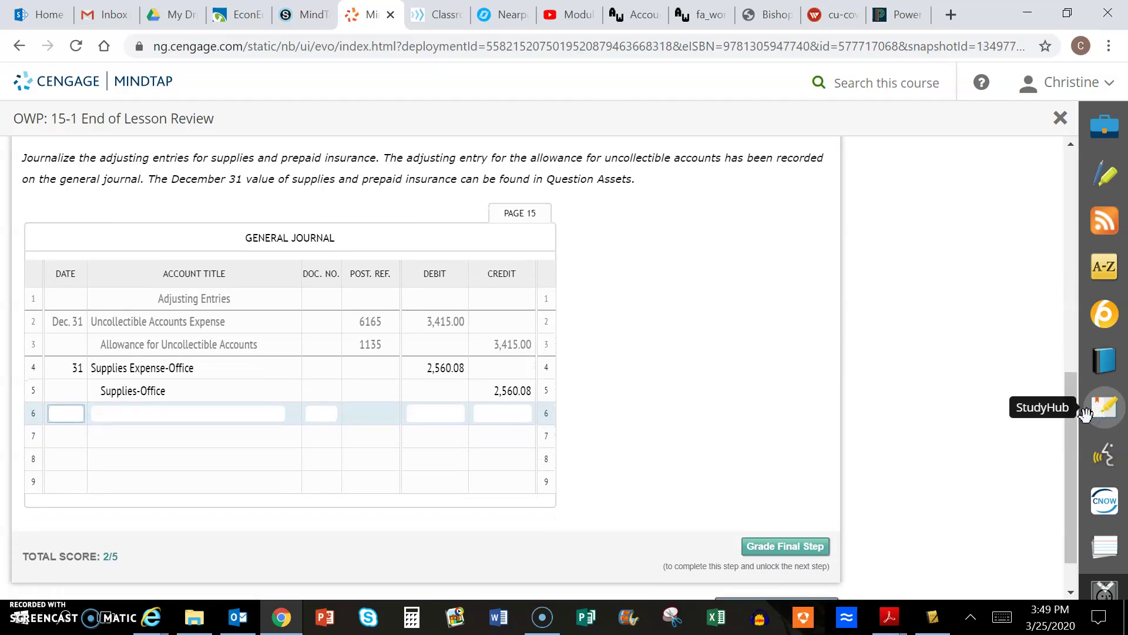
type("31")
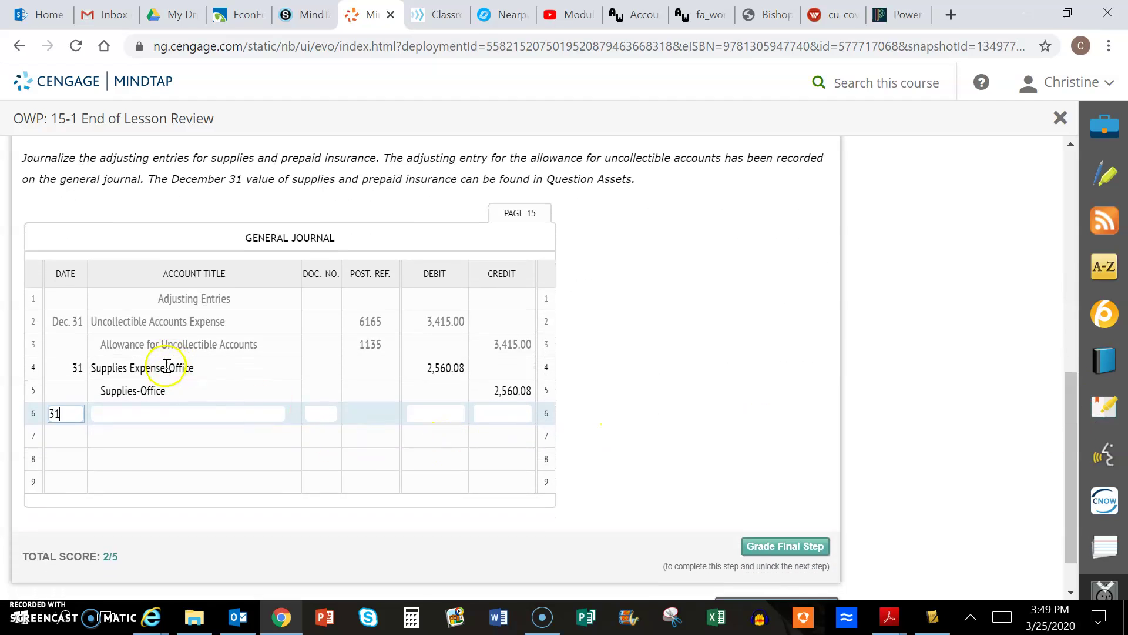
left_click(167, 367)
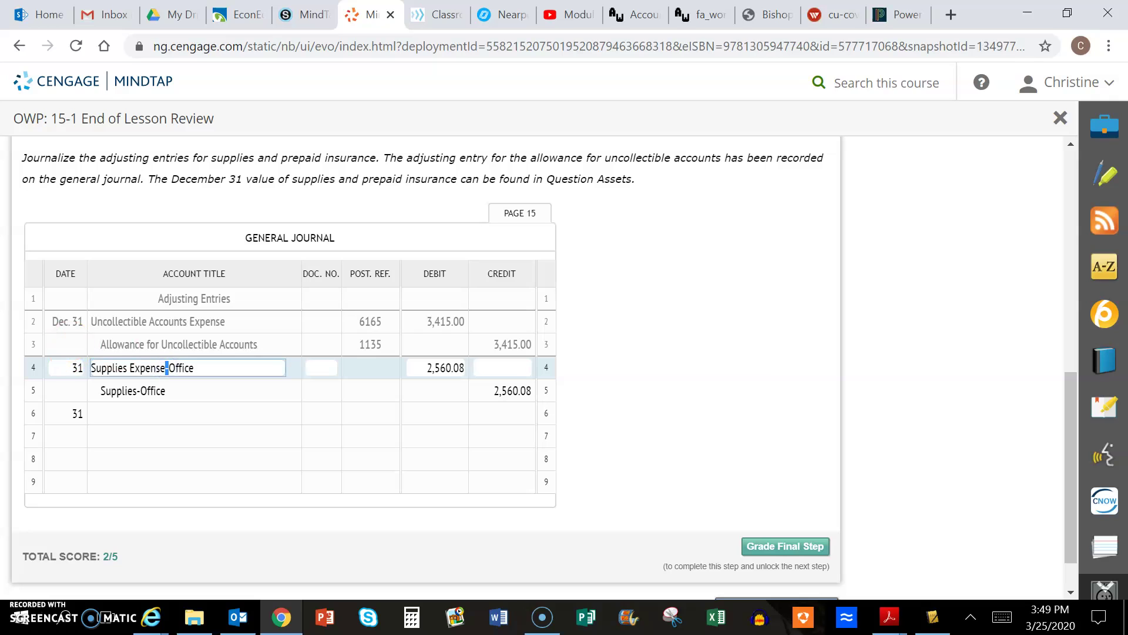
left_click(97, 368)
triple_click(97, 368)
key("ctrl+c")
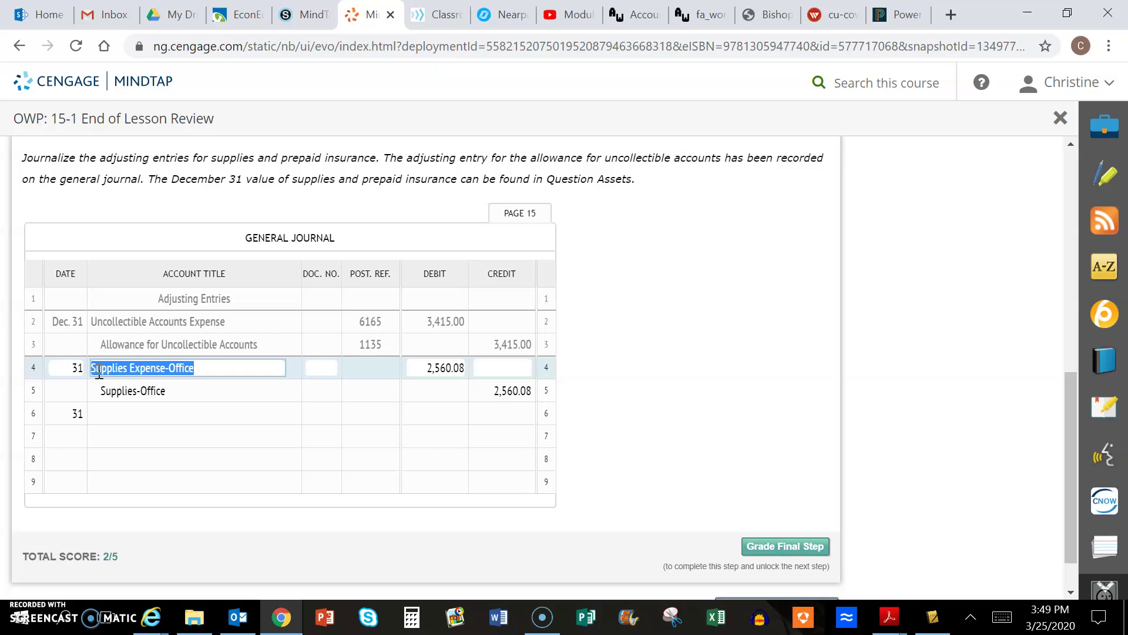
left_click(154, 407)
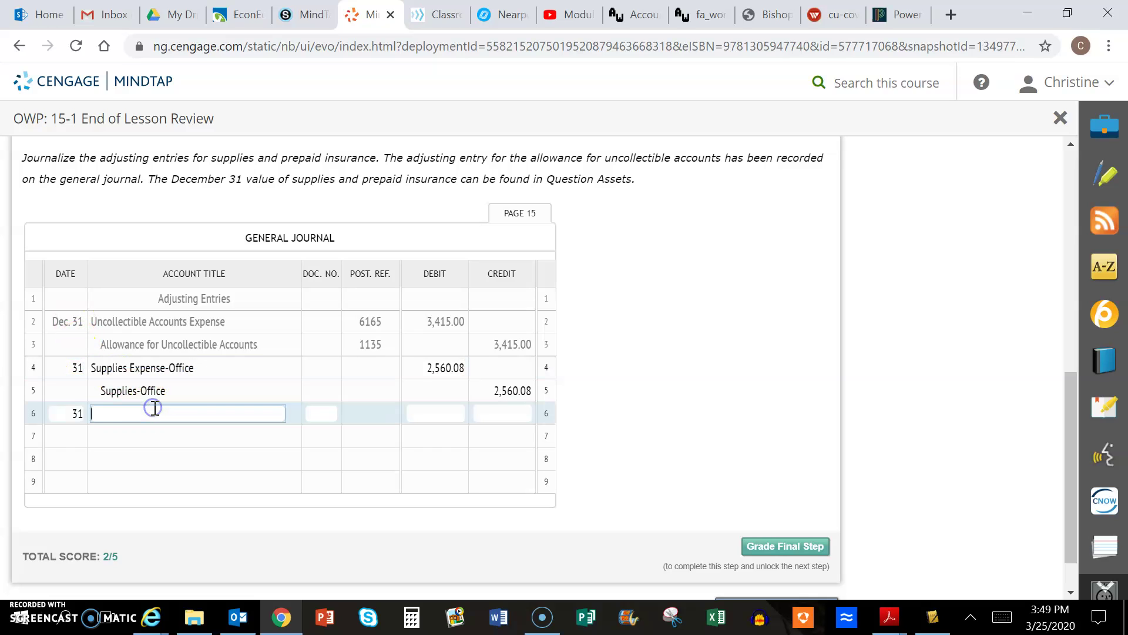
key("ctrl+v")
Copy the Supplies-Office account title from line 5 into journal line 7
double_click(146, 392)
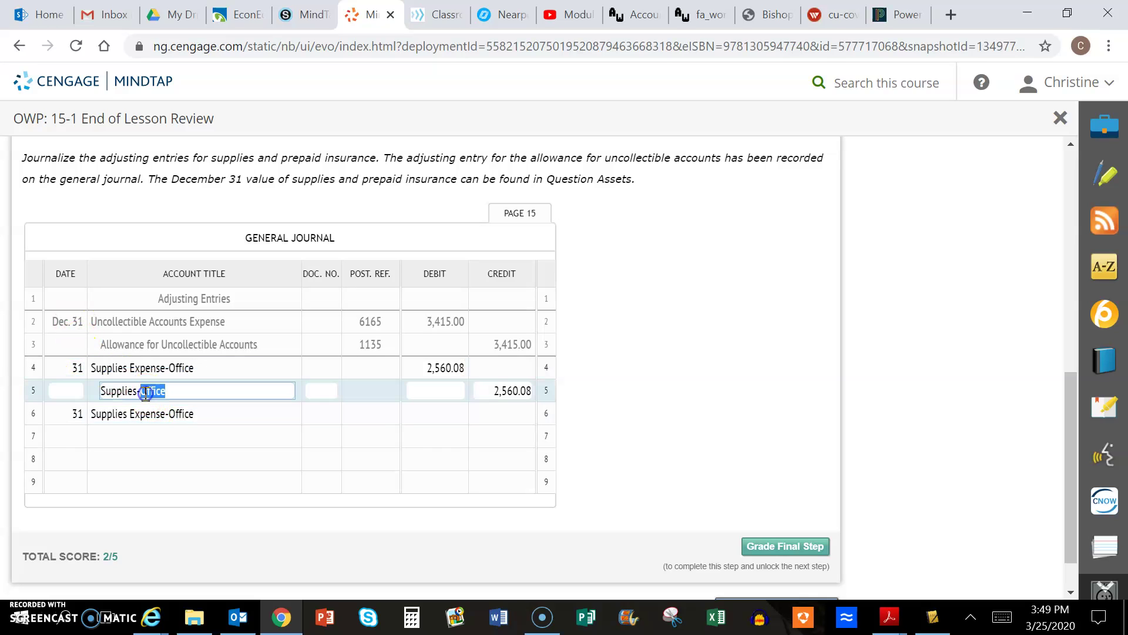
triple_click(147, 392)
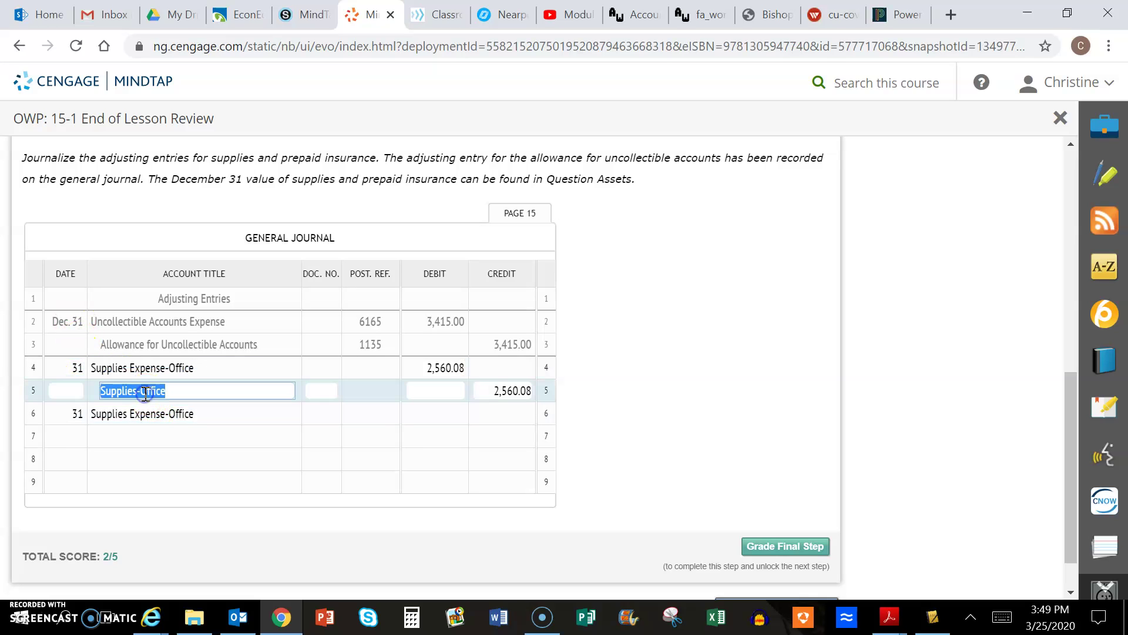
key("ctrl+c")
left_click(151, 434)
key("ctrl+v")
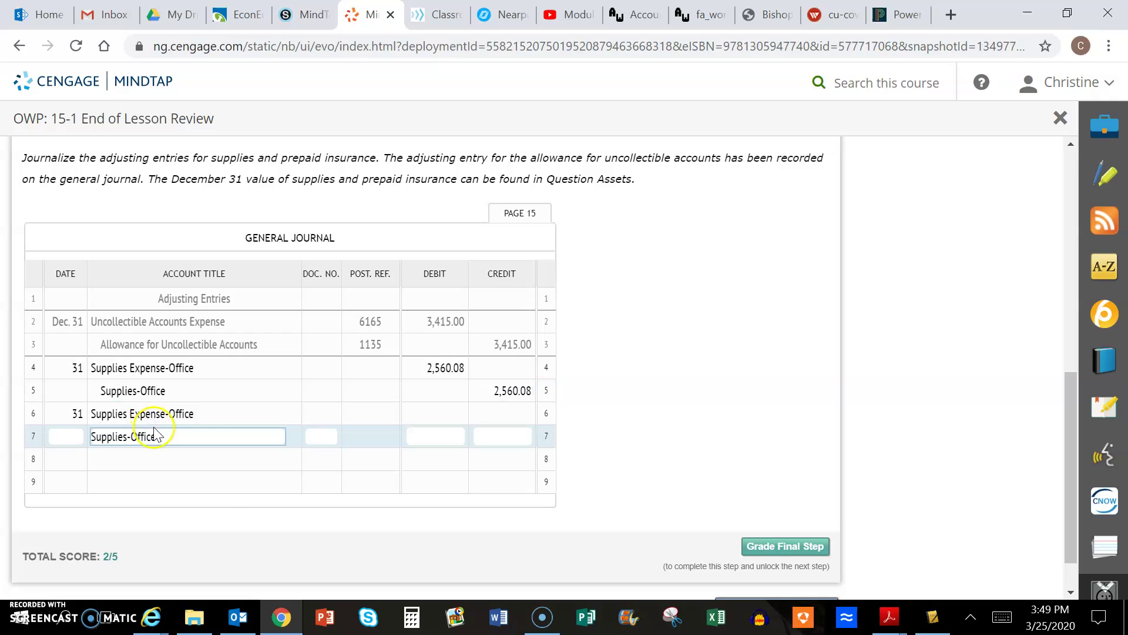
Change the copied account titles on lines 6 and 7 to Supplies Expense-Store and Supplies-Store
left_click(197, 414)
key("BackSpace")
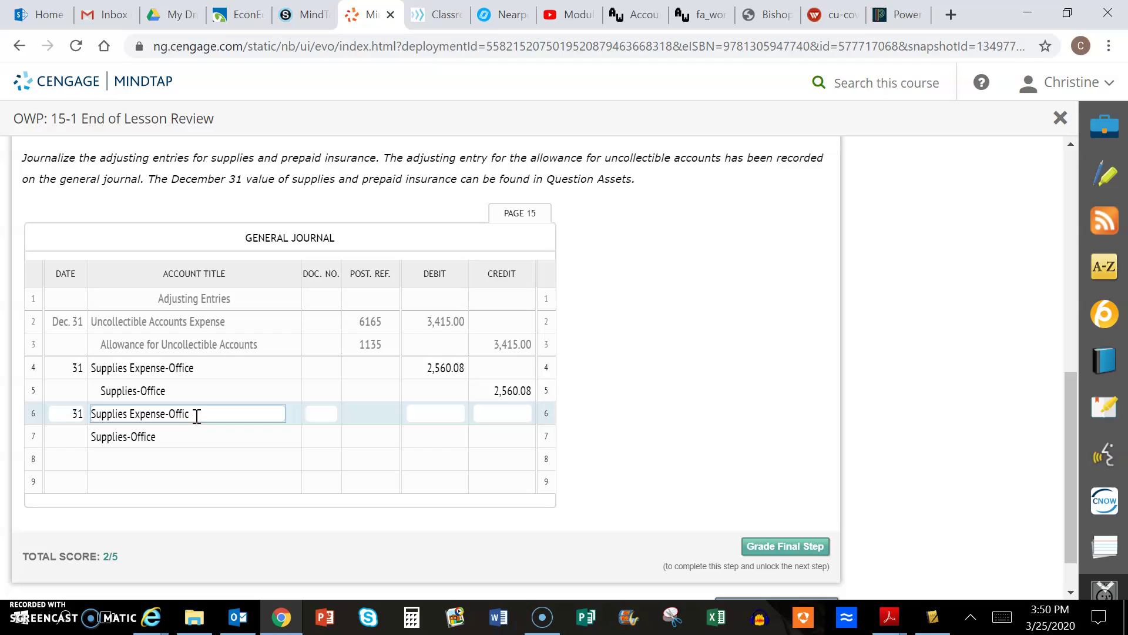
key("BackSpace")
key("BackSpace")
type("store")
left_click(196, 435)
key("BackSpace")
key("BackSpace")
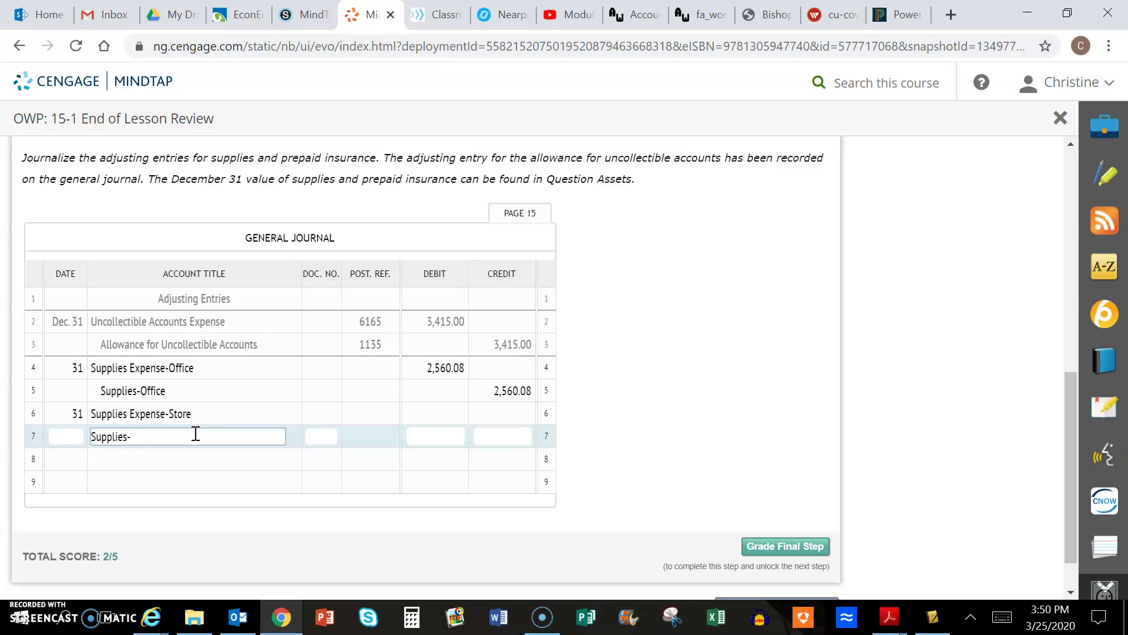
type("store")
Enter 3,843.62 as the Supplies Expense-Store debit and as the Supplies-Store credit
left_click(435, 413)
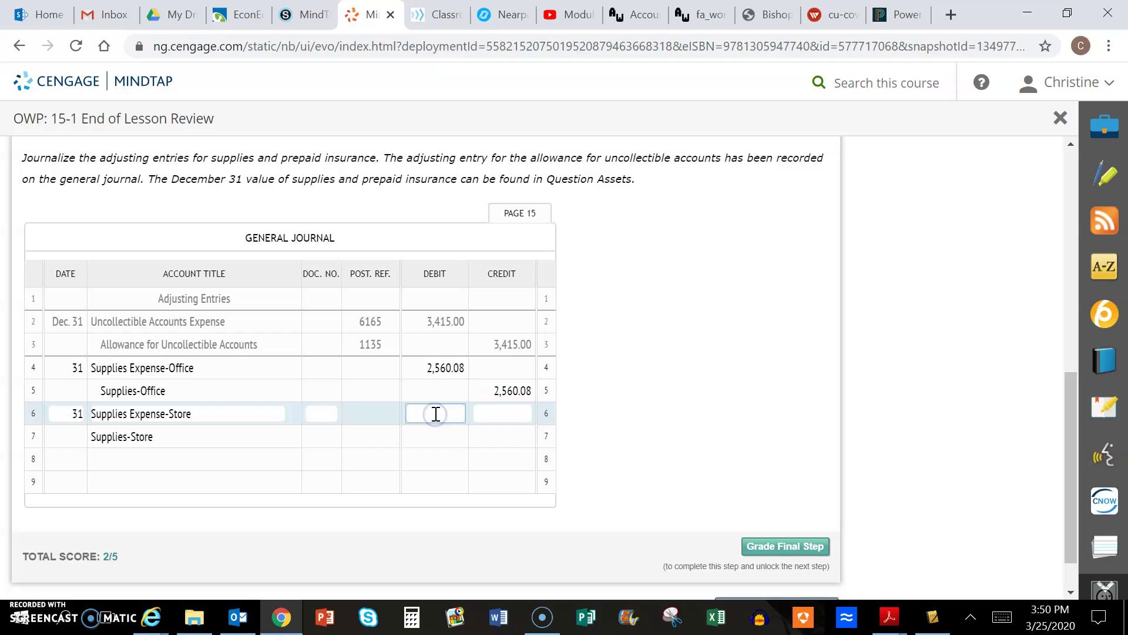
type("3,8")
type("43")
type(".62")
left_click(499, 437)
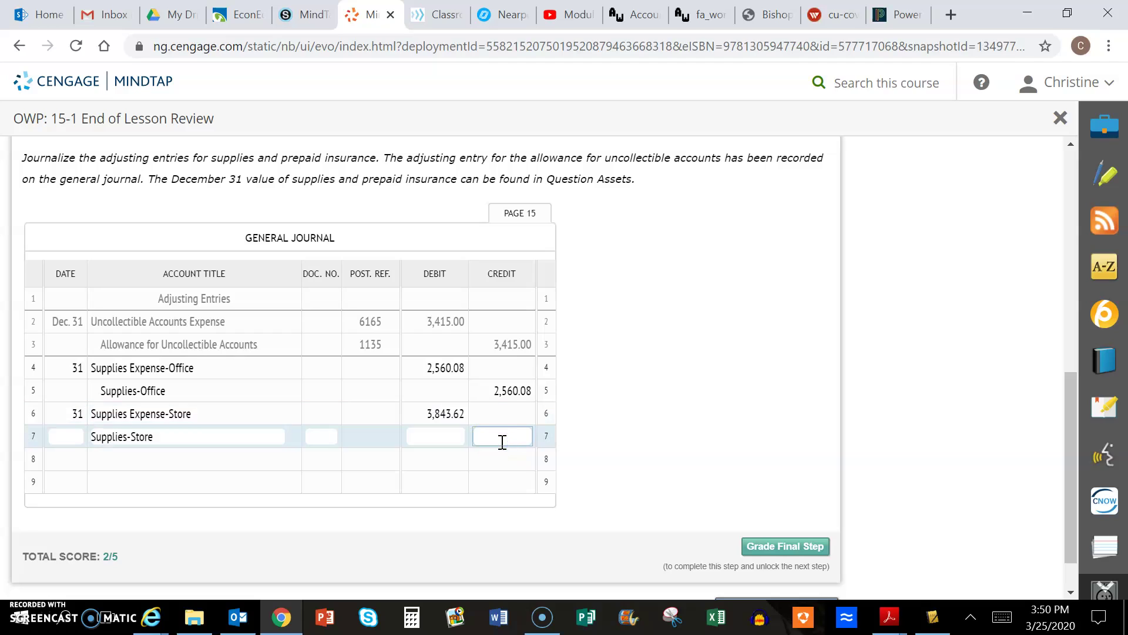
type("3843.62")
Enter line 8 of the journal with date 31, Insurance Expense and a debit of 9,600
left_click(81, 458)
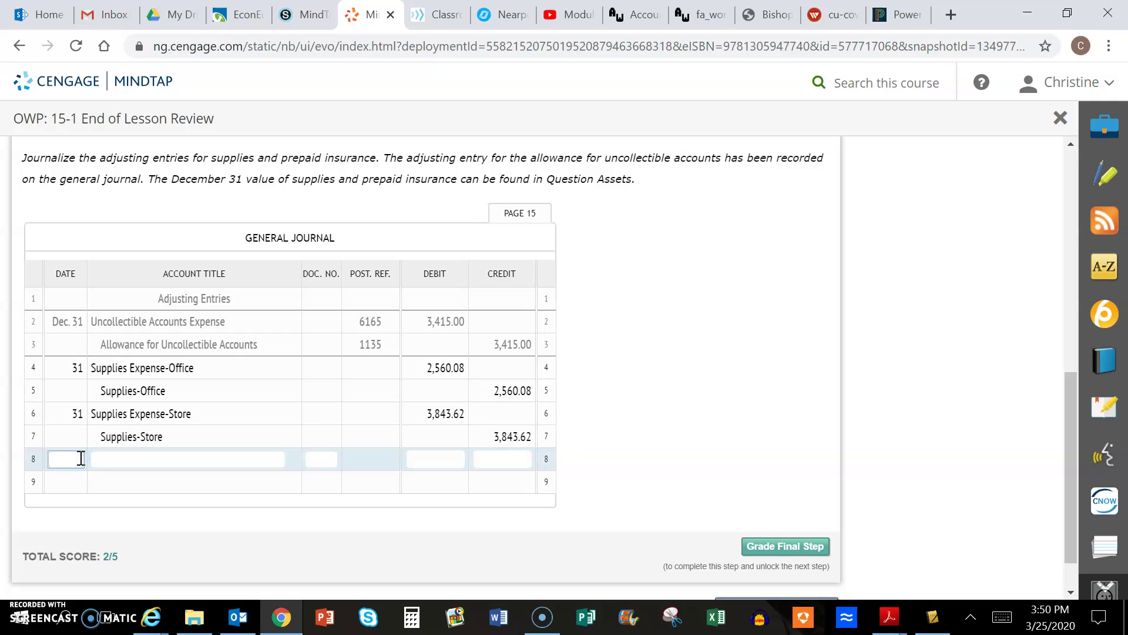
type("31")
left_click(109, 464)
type("Ins")
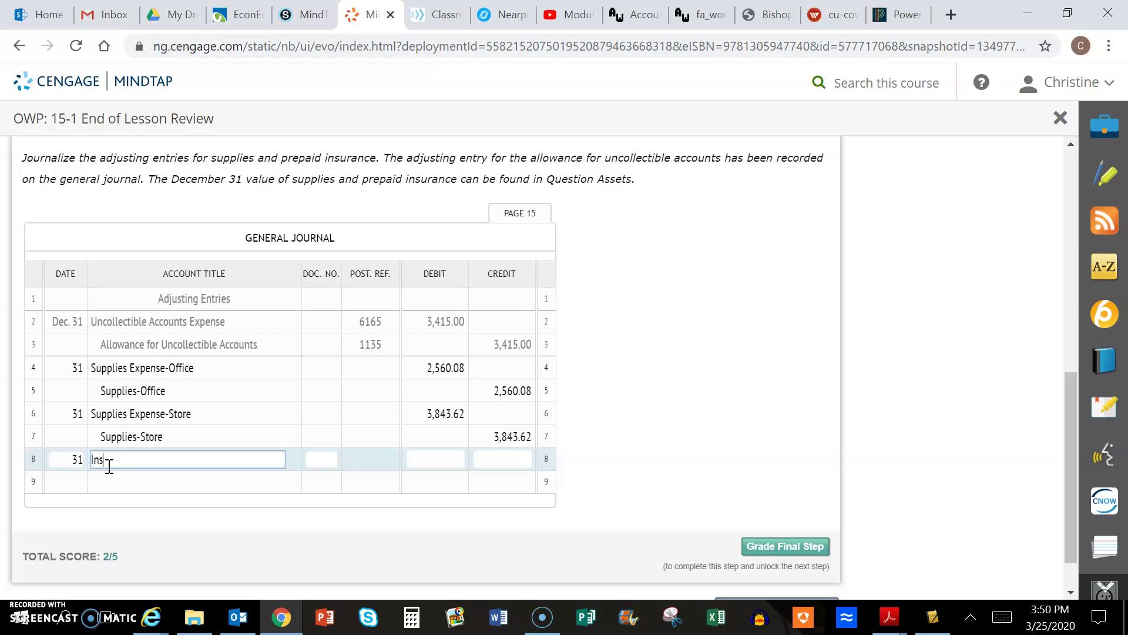
type("urance expense")
key("Tab")
key("Tab")
type("9600")
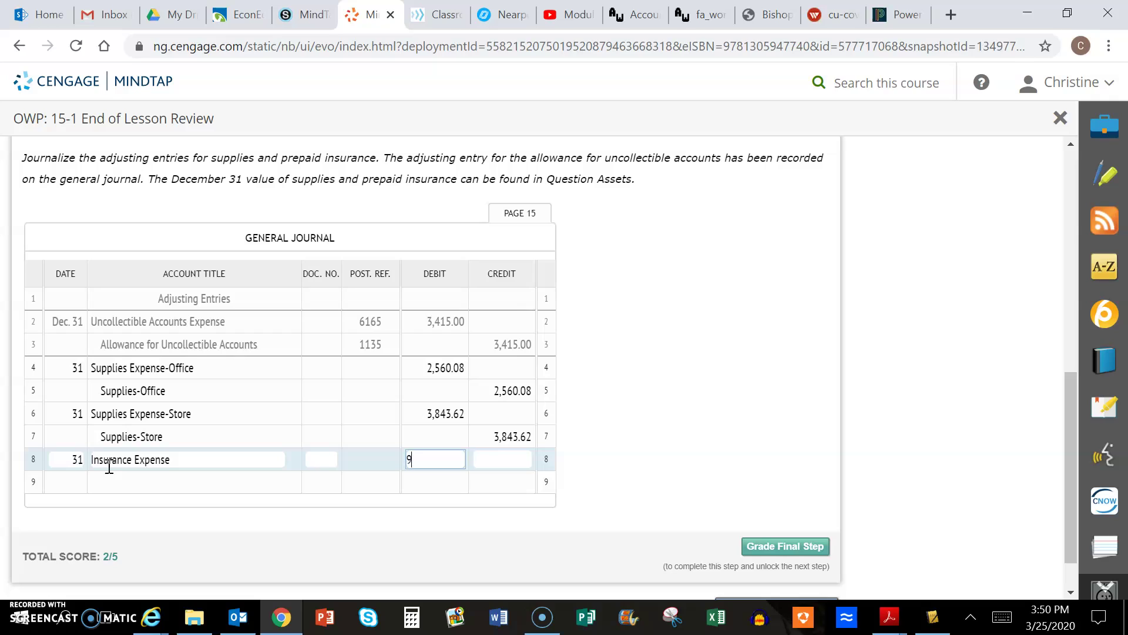
Enter Prepaid Insurance on journal line 9 with a credit of 9,600
key("Tab")
key("Tab")
key("Tab")
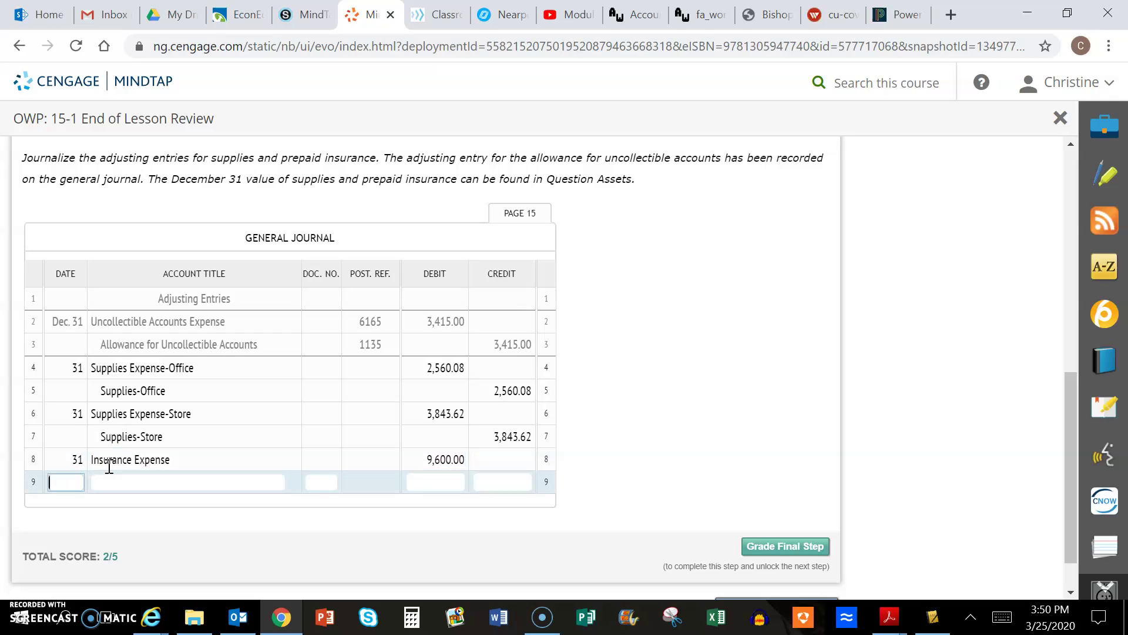
type("prepar")
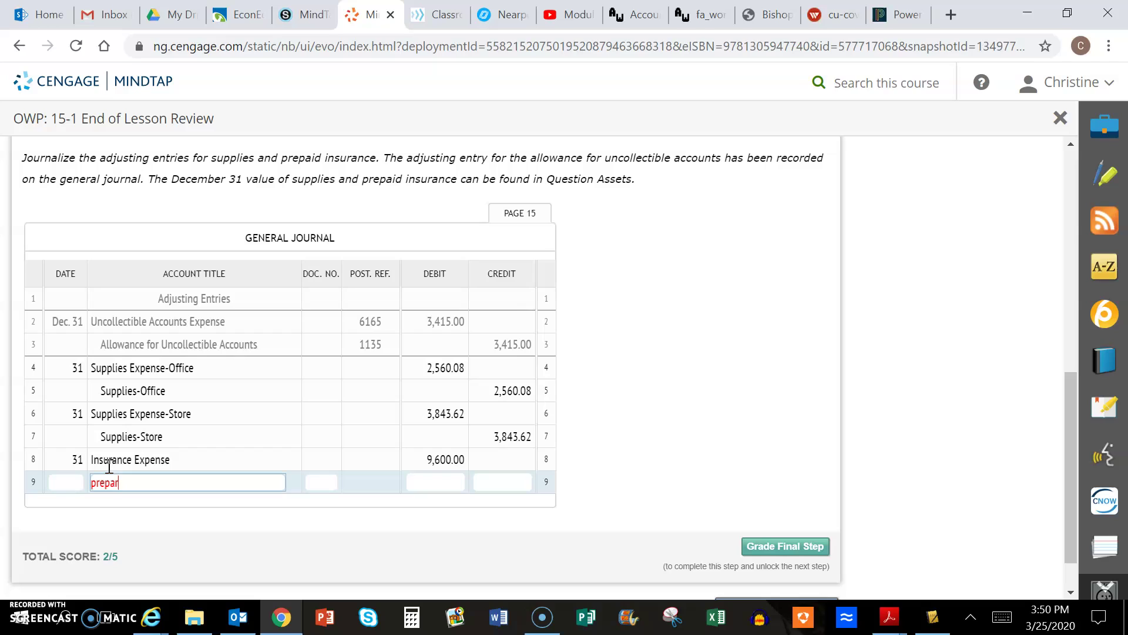
type("id insuranc")
key("Tab")
key("Tab")
key("Tab")
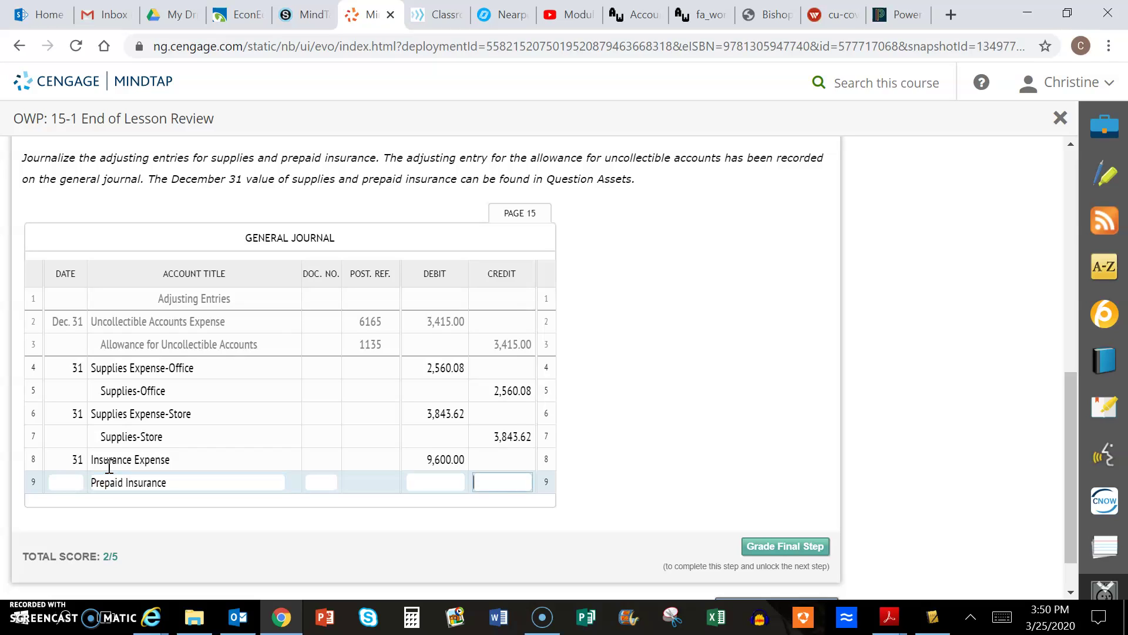
type("9600")
key("Tab")
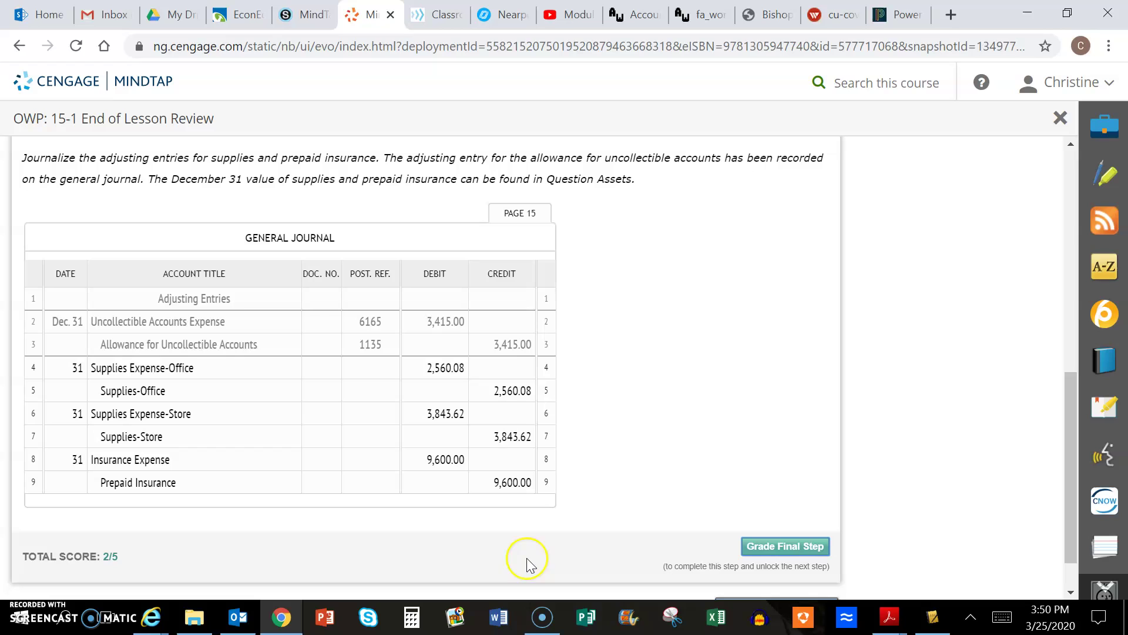
Submit the adjusting entries for grading as the final step and review the journal score and solution
left_click(777, 547)
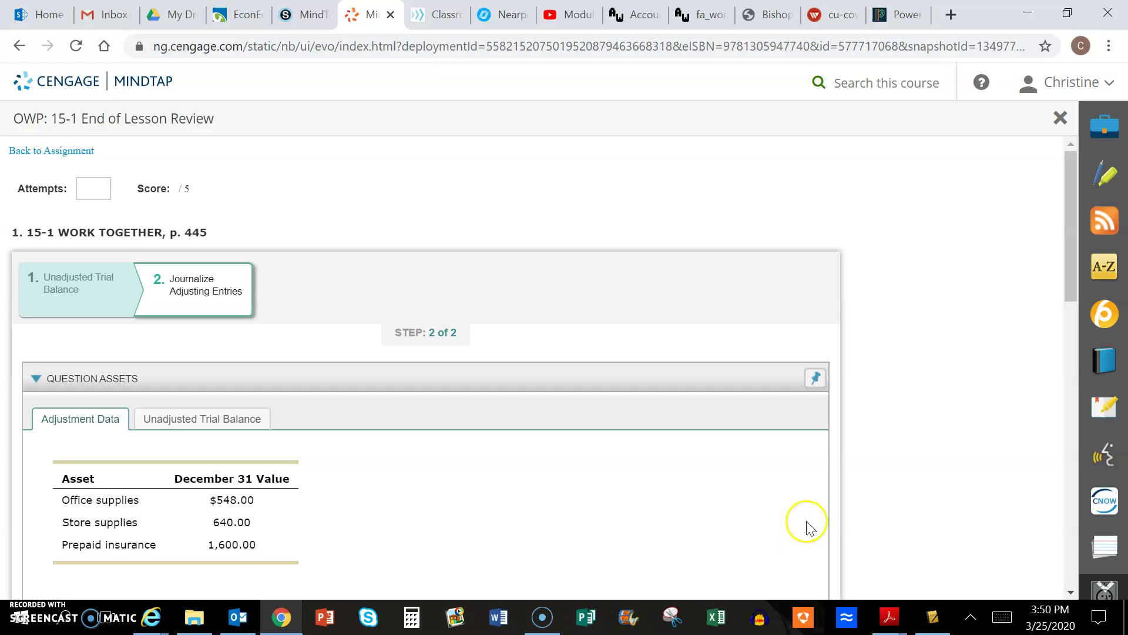
scroll(902, 460, "down", 12)
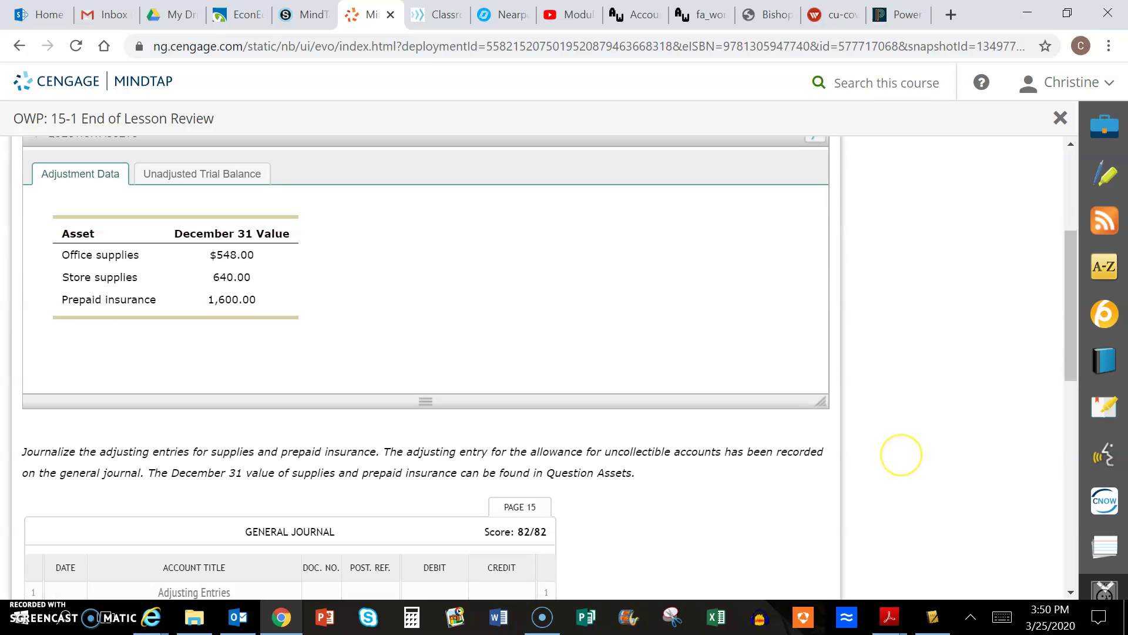
scroll(902, 457, "down", 3)
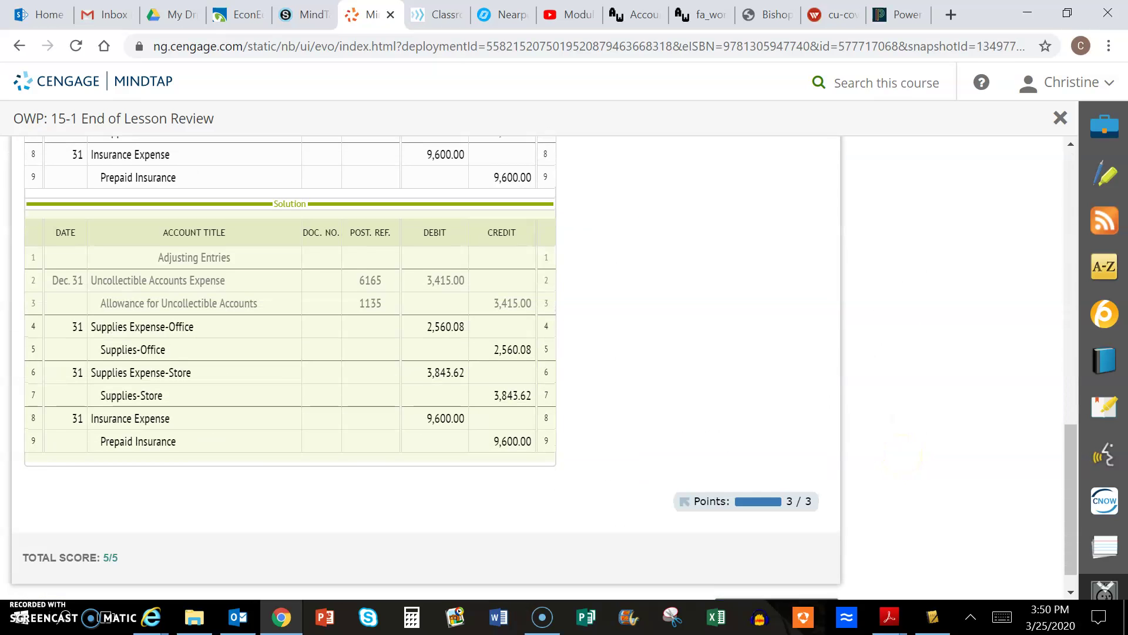
Look over the 15-1 On Your Own problem, including the general ledger and unadjusted trial balance instructions for Idaho Adventures
scroll(902, 457, "down", 1)
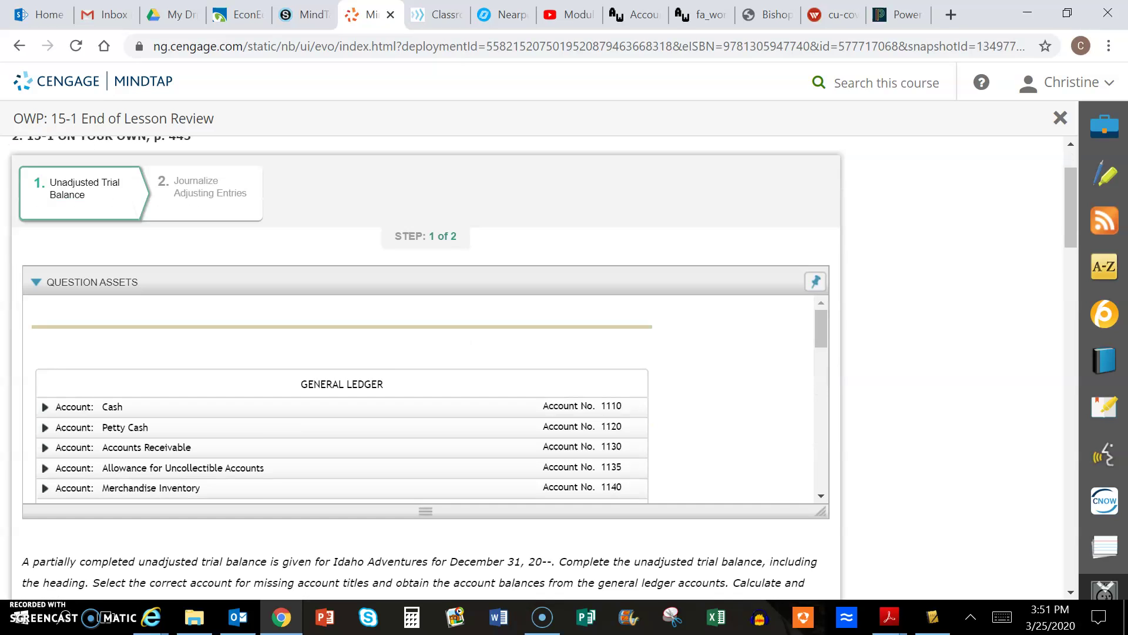
scroll(529, 365, "down", 5)
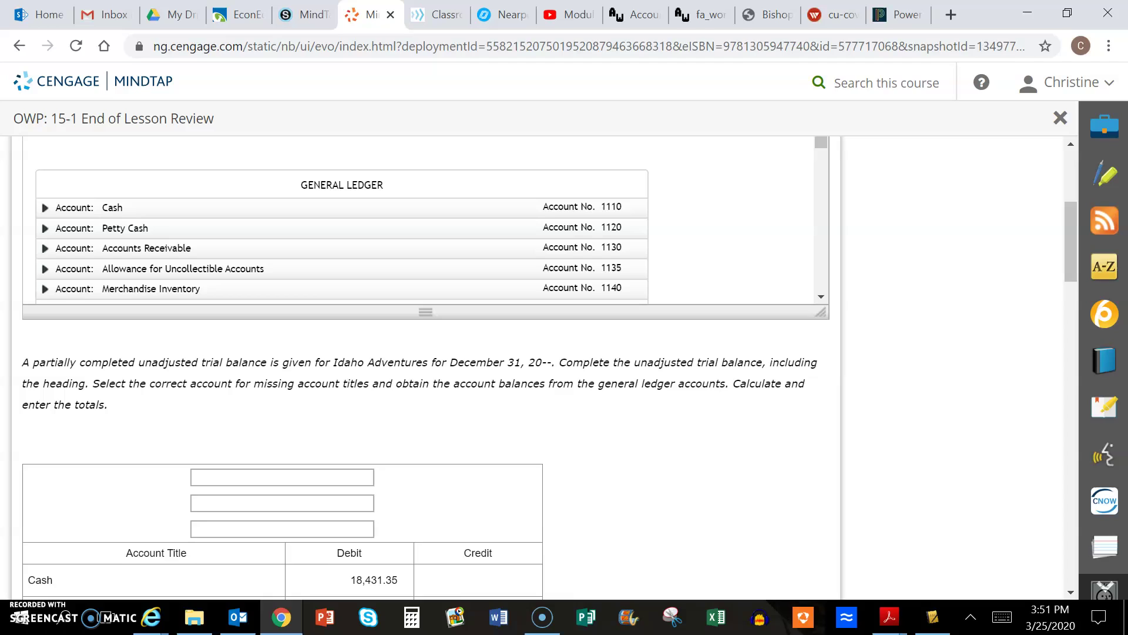